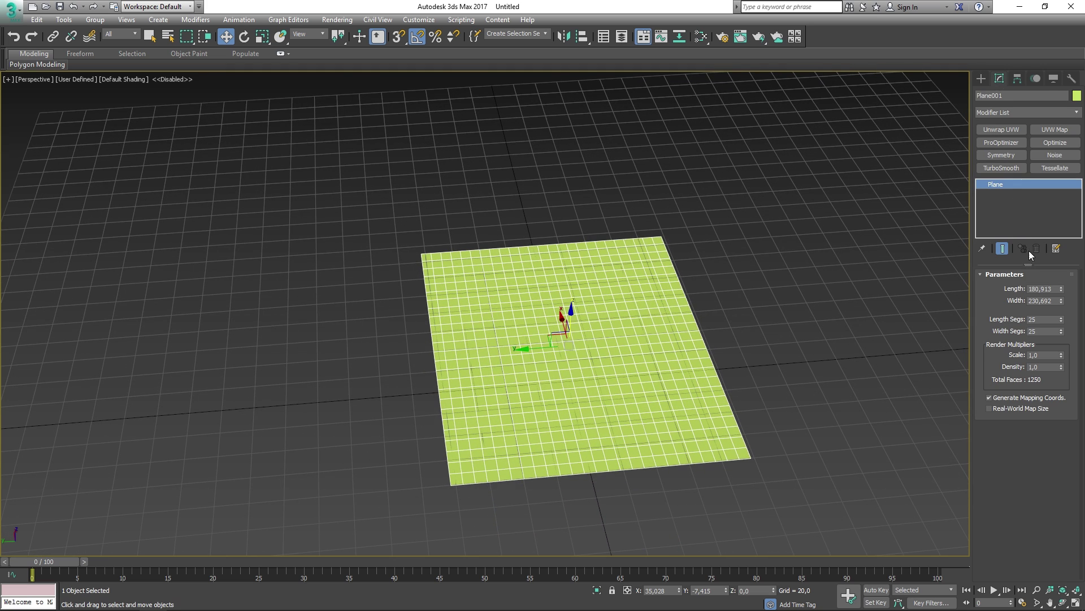
- Make the plane 200 by 200 and zero its X and Y position
double_click(1043, 288)
text(200)
key(Tab)
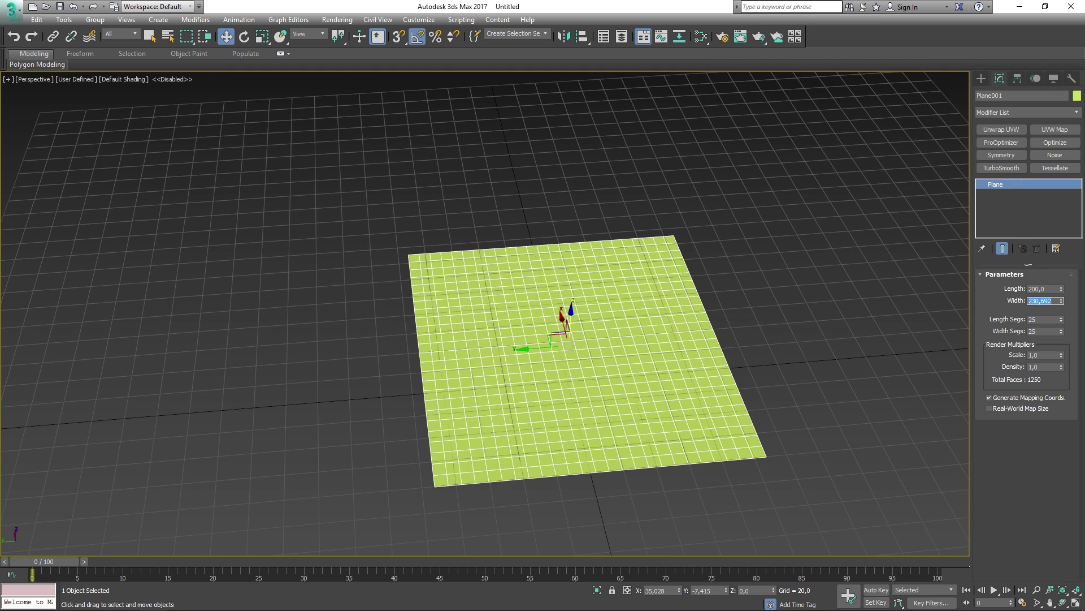
text(200)
key(Return)
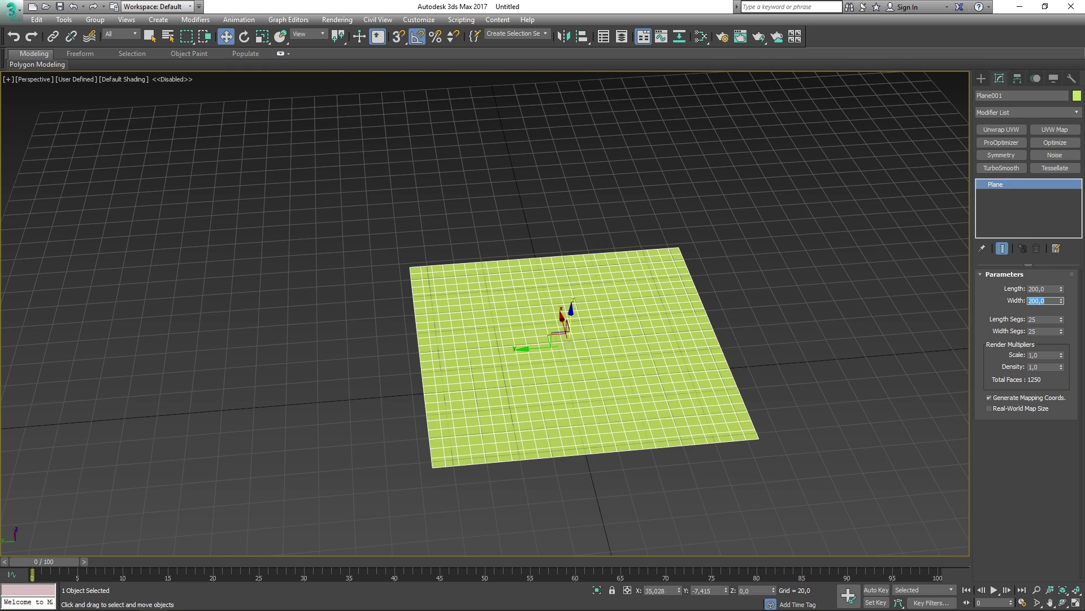
click(866, 296)
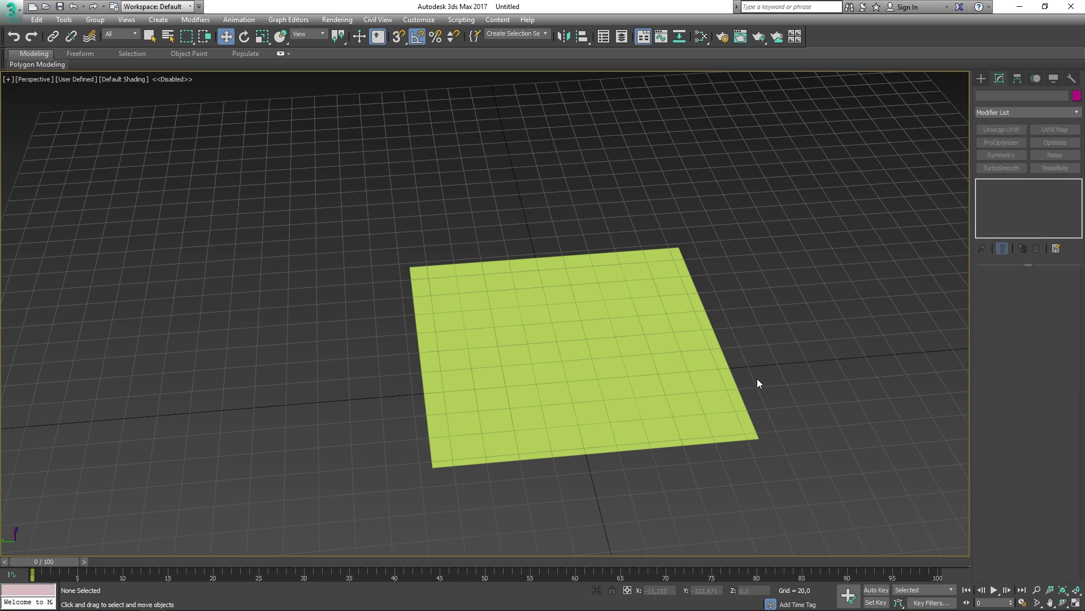
click(705, 431)
right_click(679, 590)
right_click(727, 589)
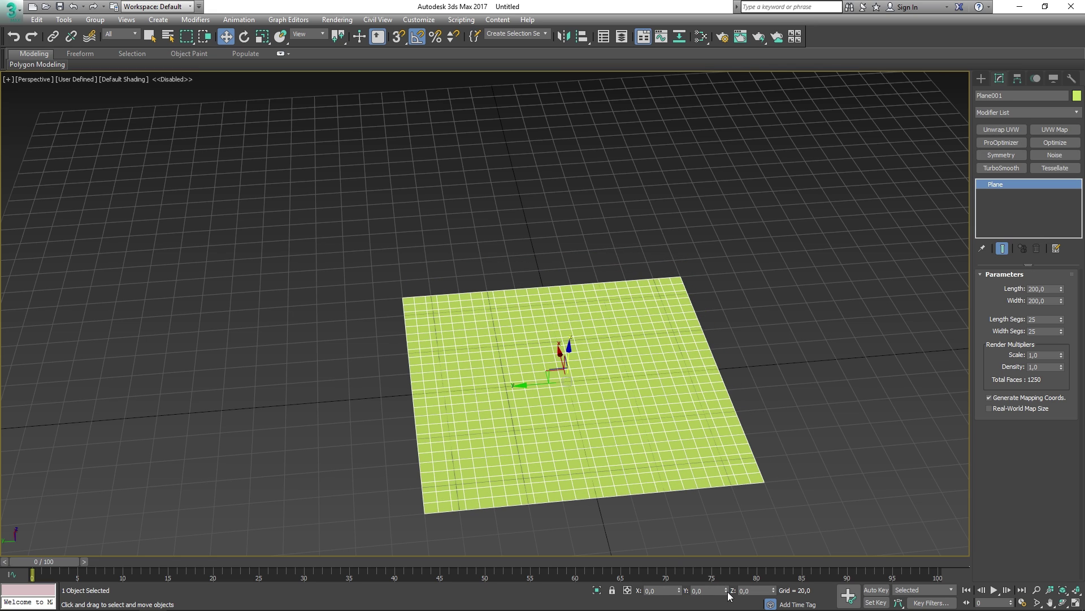
click(816, 399)
- Hide the grid and create a sphere (radius 62.733) centred at the origin
key(g)
alt+middle_drag(783, 403, 328, 506)
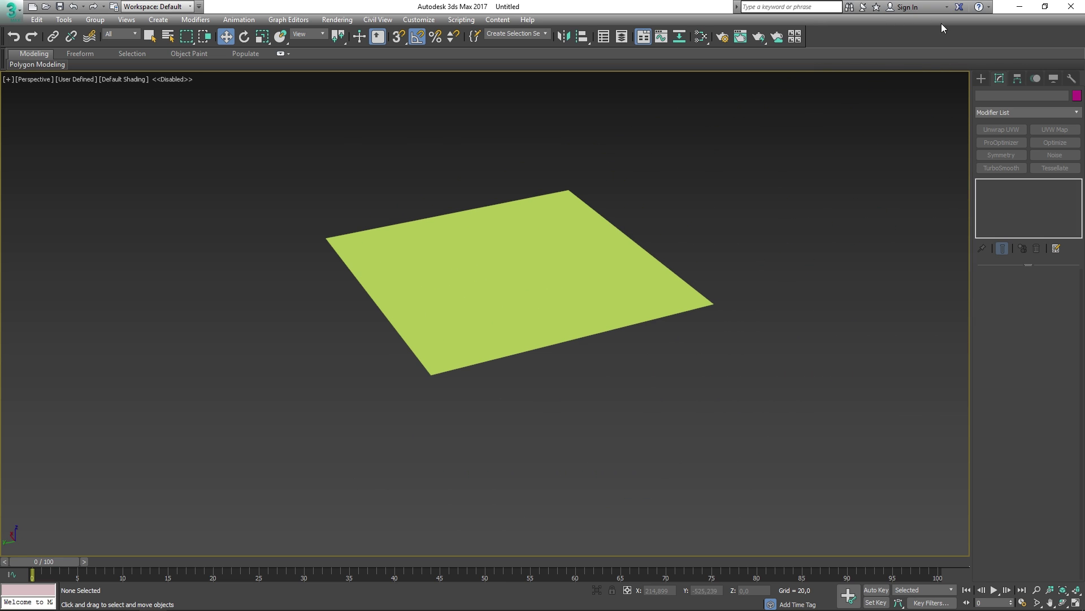
click(982, 79)
click(1004, 159)
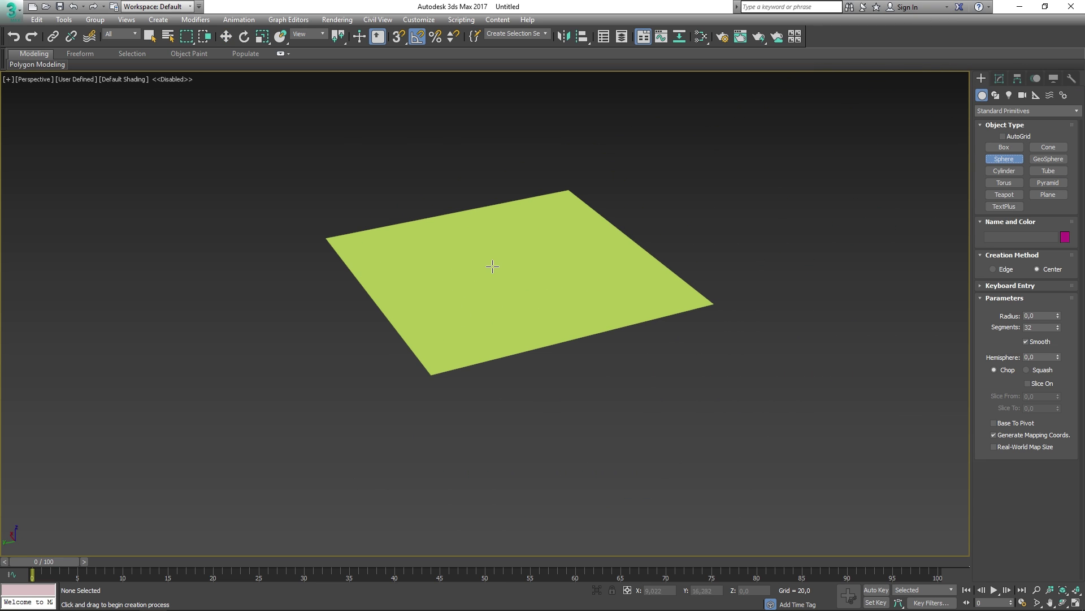
drag(496, 264, 532, 296)
key(w)
alt+middle_drag(532, 296, 575, 305)
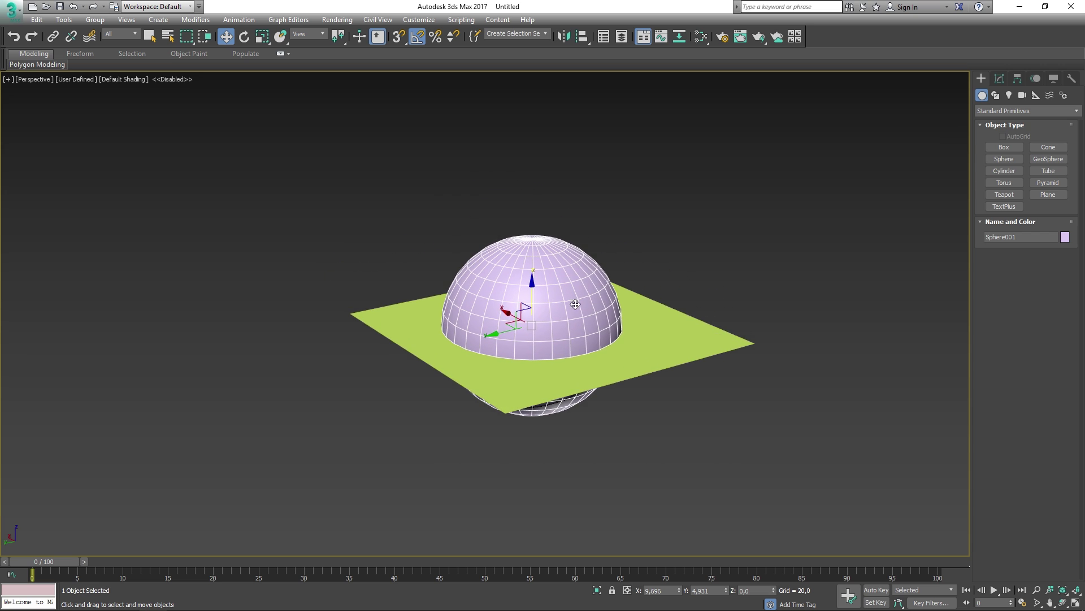
right_click(679, 589)
right_click(726, 591)
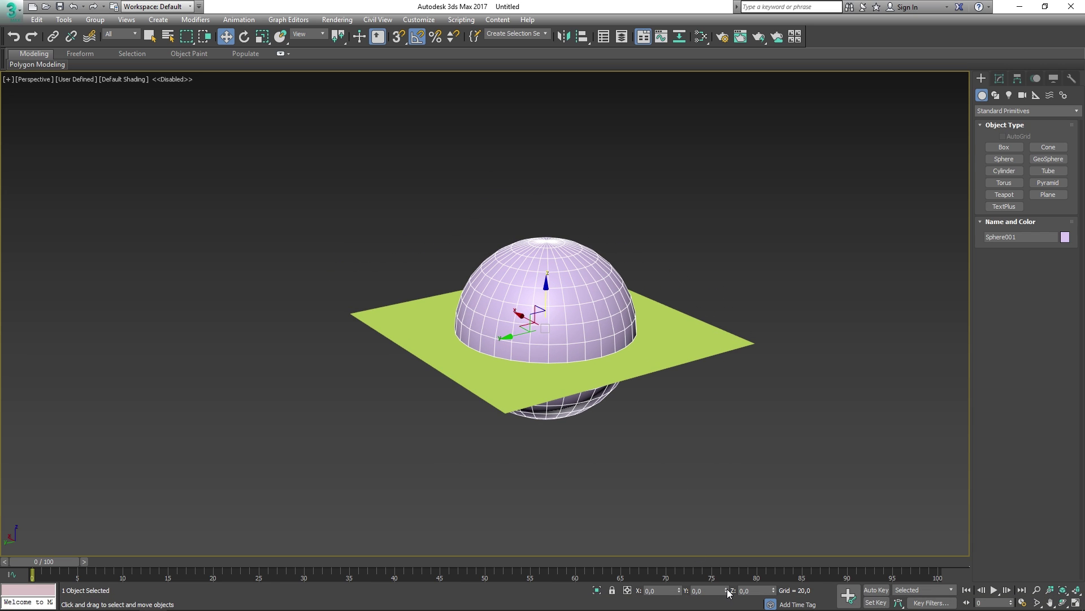
- Raise the plane to Z 104.992 above the Collision sphere
click(641, 358)
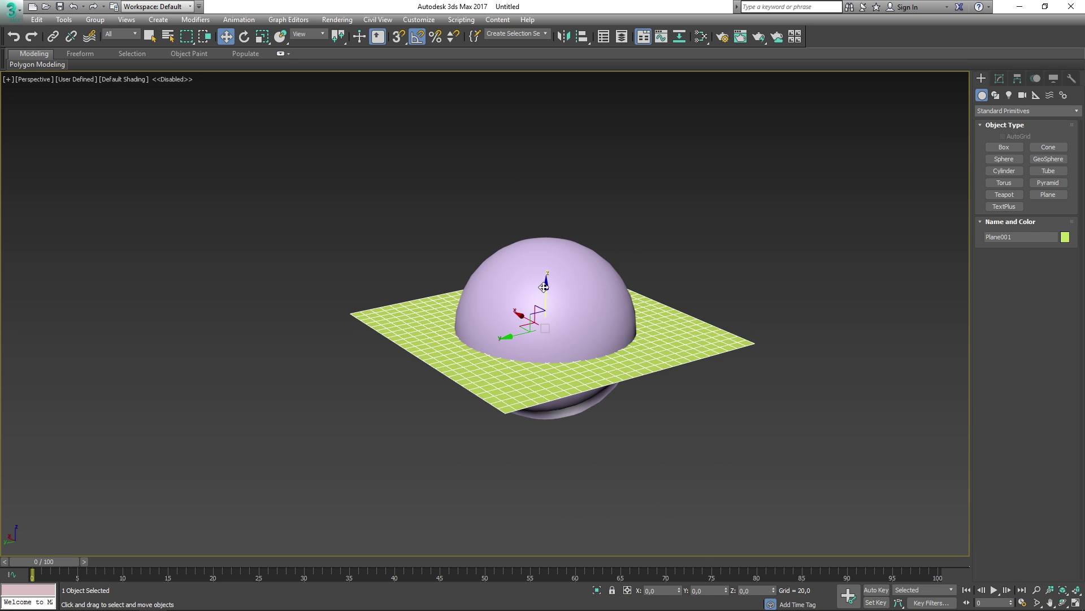
drag(546, 285, 558, 141)
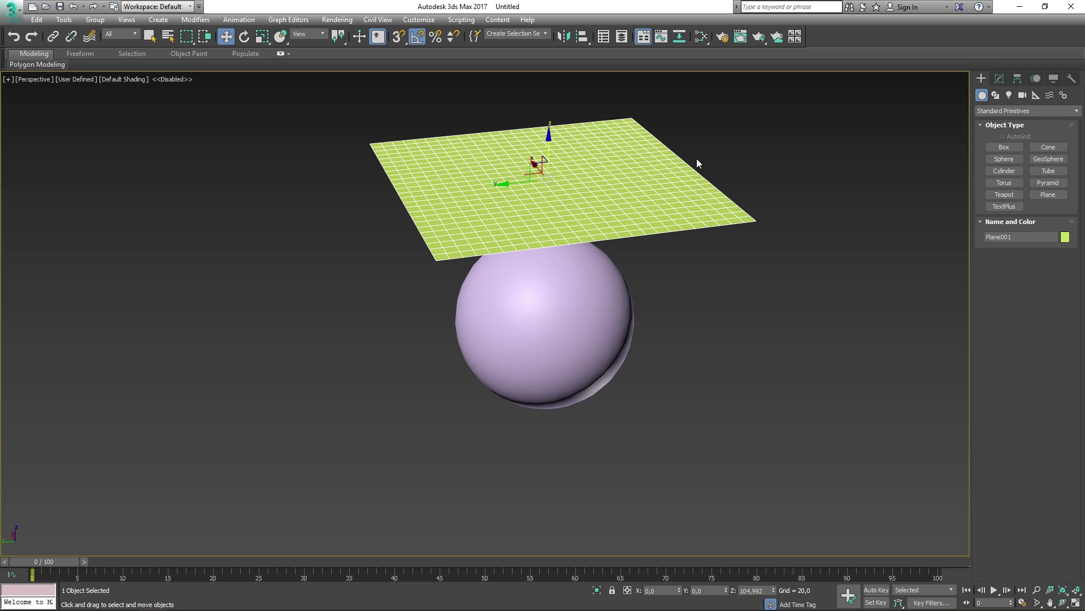
middle_drag(697, 159, 730, 210)
click(738, 208)
click(685, 229)
click(999, 78)
click(574, 373)
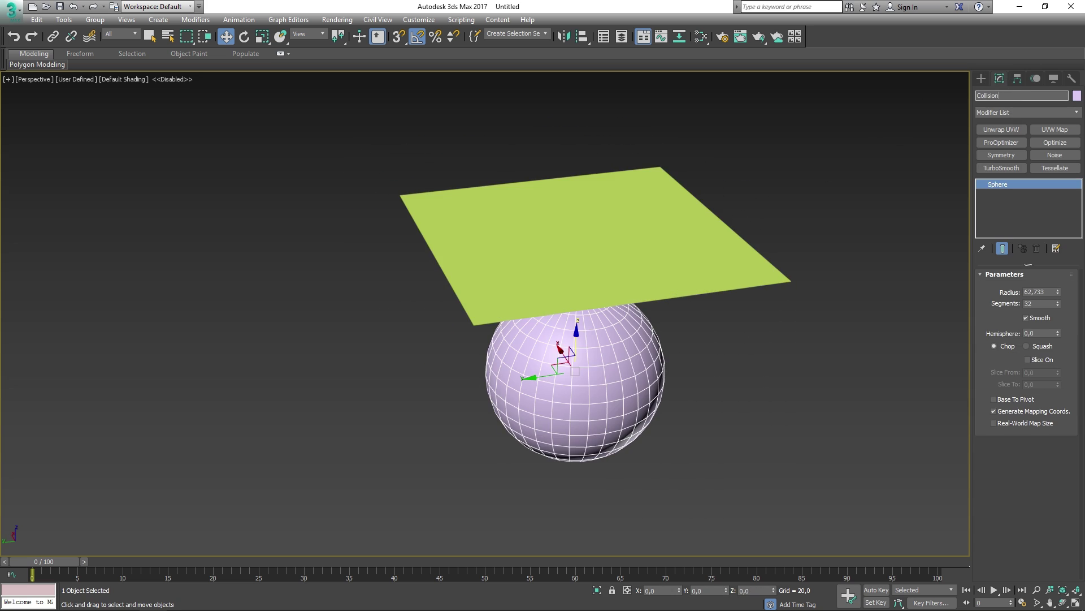
- Apply a Cloth modifier to the Cloth Piece plane from the Modifier List
click(661, 215)
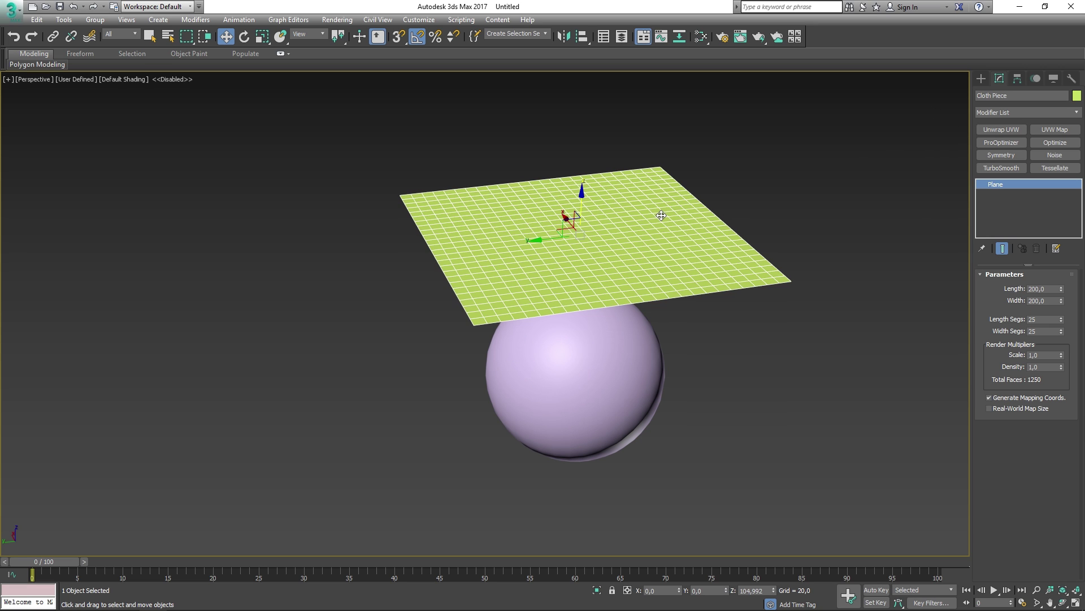
click(1021, 113)
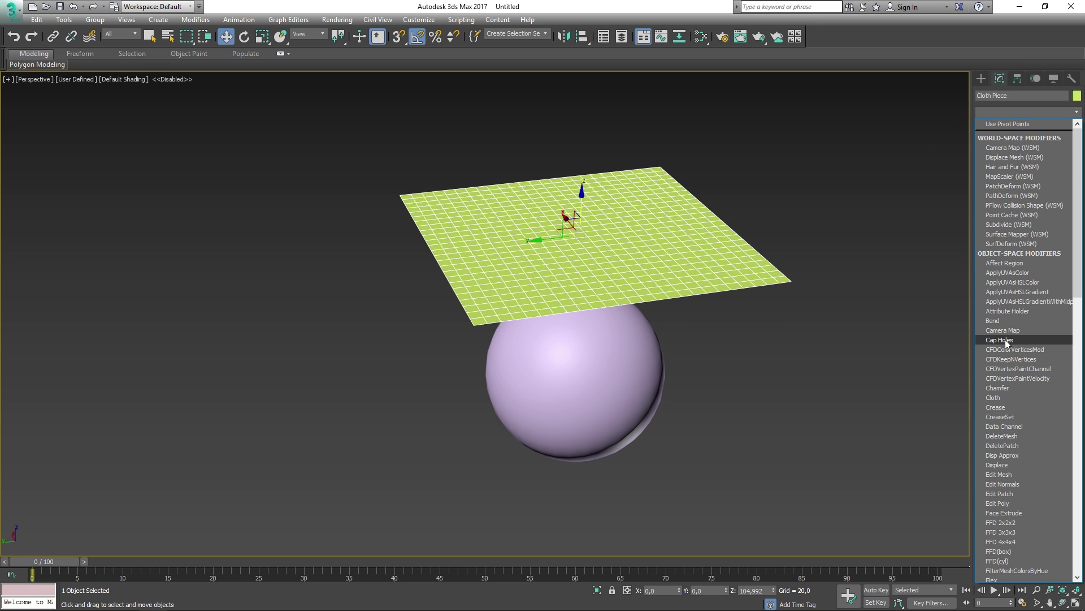
click(993, 398)
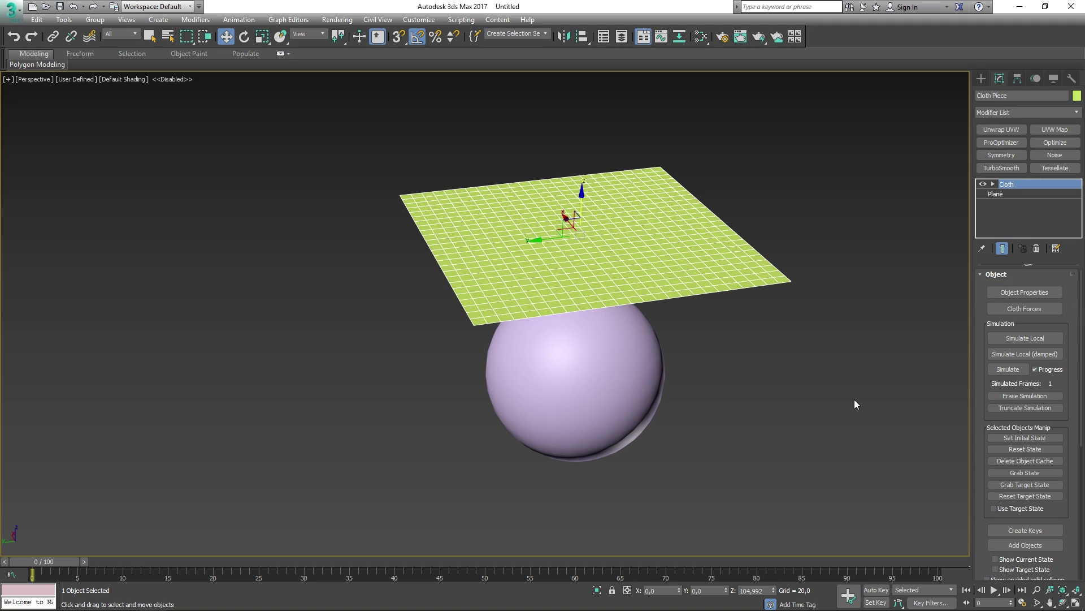
- In the Cloth Object Properties, switch Cloth Piece from Inactive to Cloth
click(1001, 294)
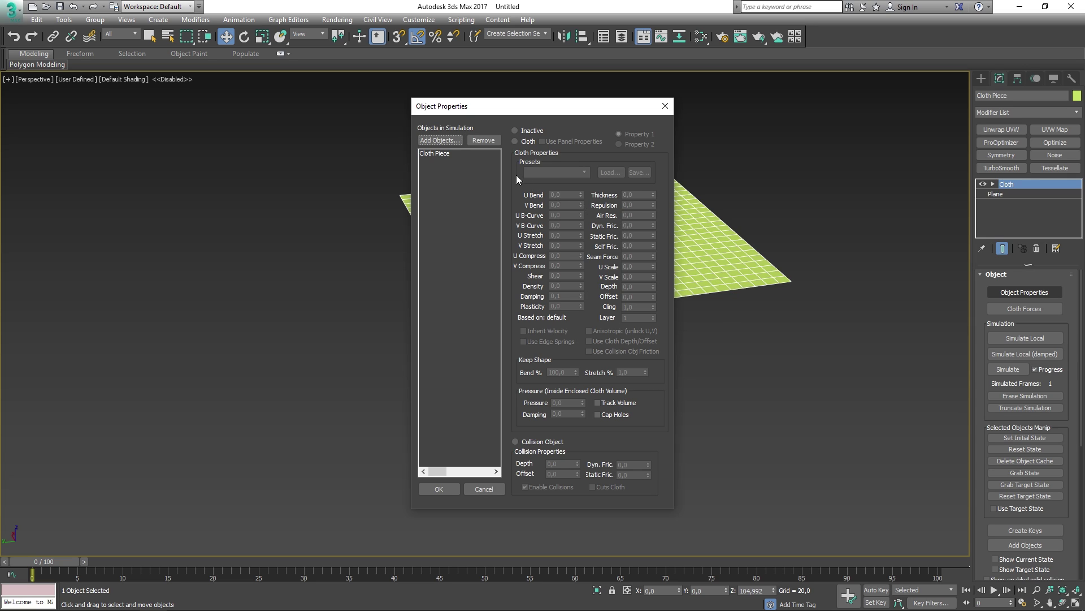
click(443, 154)
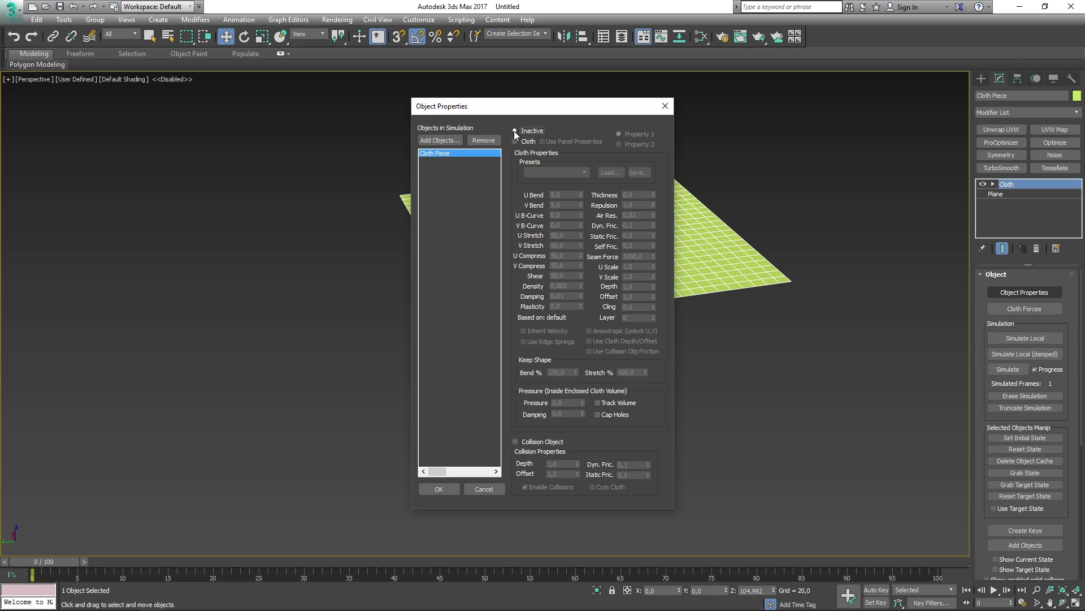
click(516, 141)
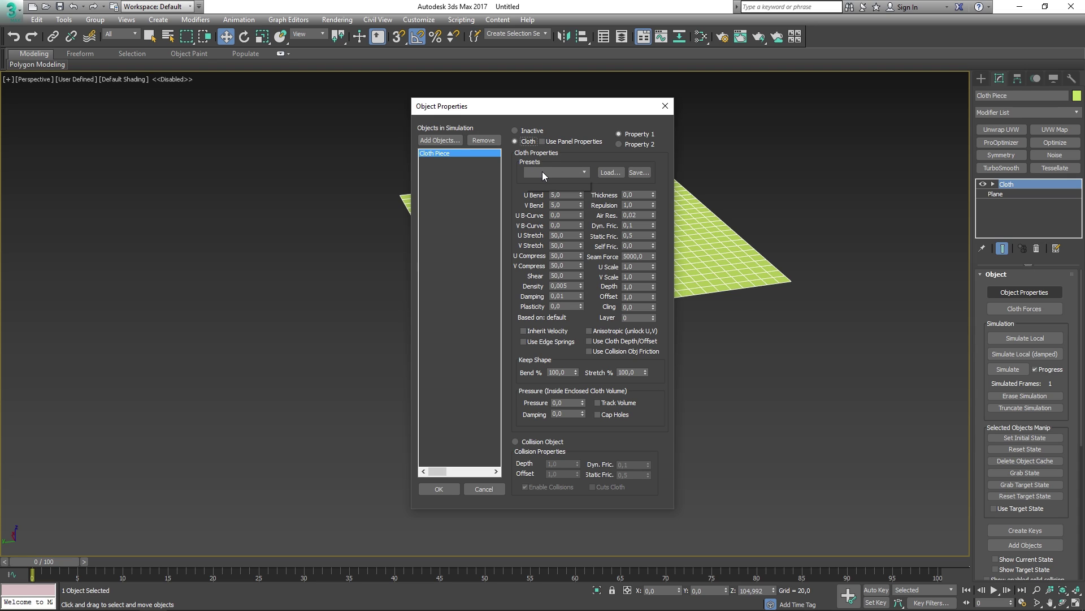
- Apply the Silk preset, then test U/V Bend 10,7, B-Curve 0,7 and Air Res. 0,0
click(542, 171)
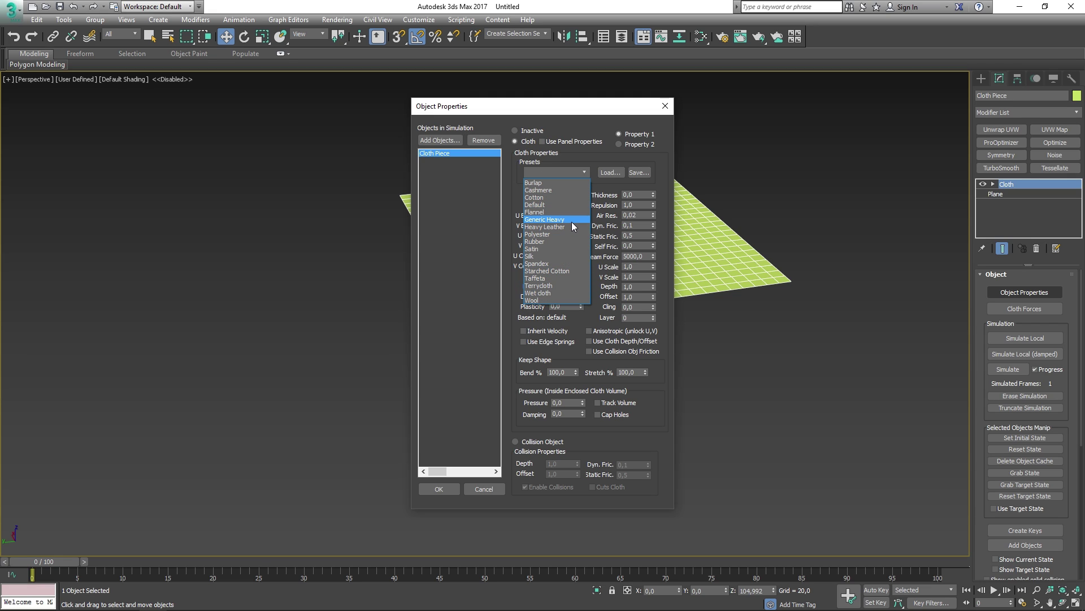
click(565, 255)
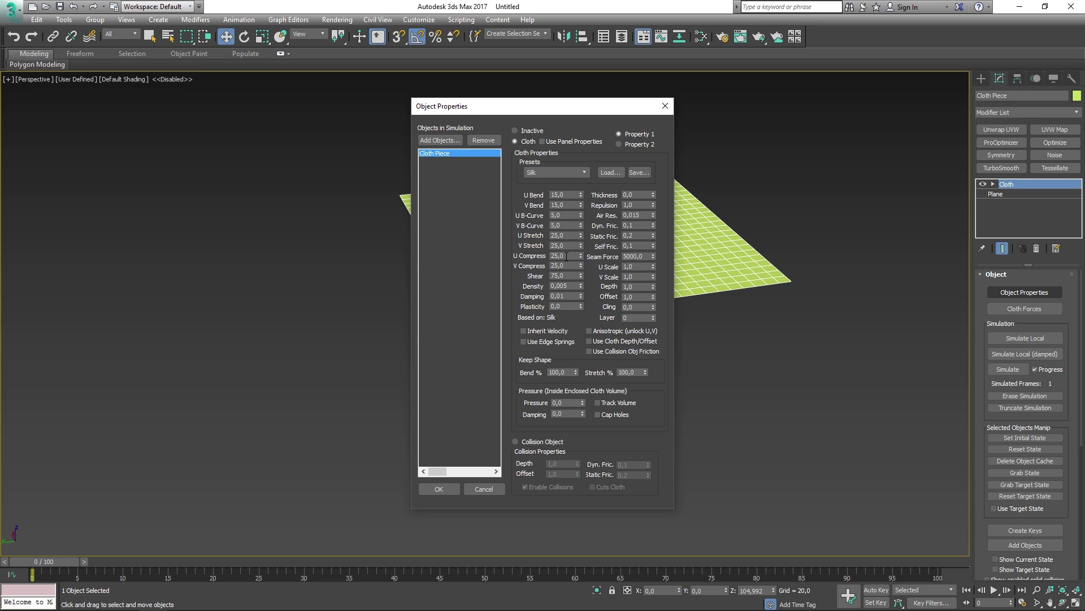
click(614, 174)
drag(581, 195, 586, 243)
mouse_move(652, 207)
mouse_down()
mouse_move(662, 139)
mouse_move(664, 237)
mouse_move(662, 74)
mouse_move(658, 207)
mouse_move(648, 206)
mouse_up()
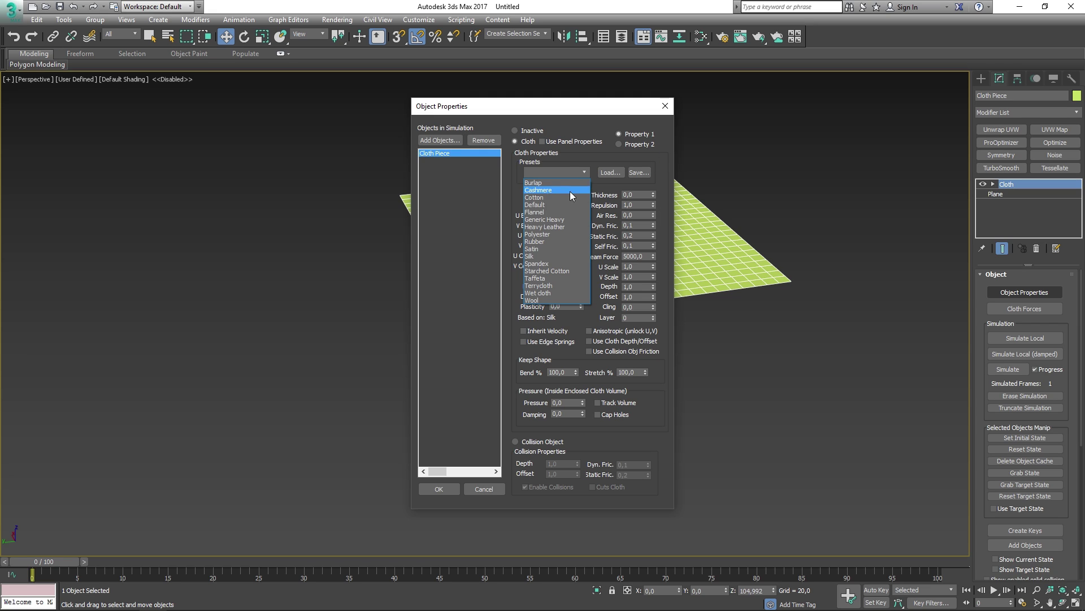
- Reapply Silk, restoring U/V Bend 15,0, B-Curve 5,0 and Air Res. 0,015
click(542, 255)
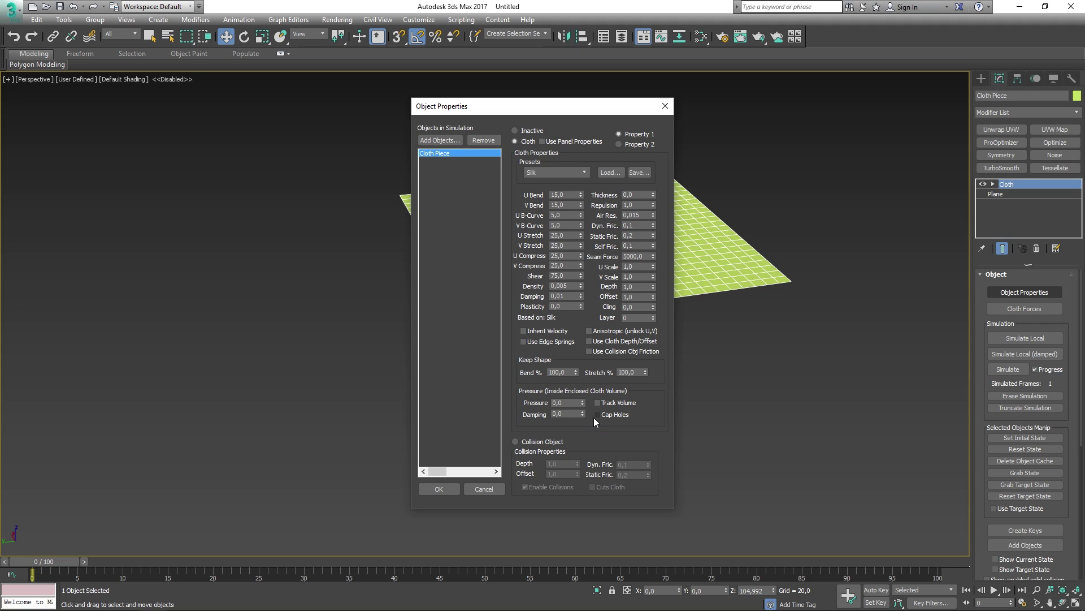
- Add the Collision sphere as a Collision Object and confirm the Object Properties
click(426, 141)
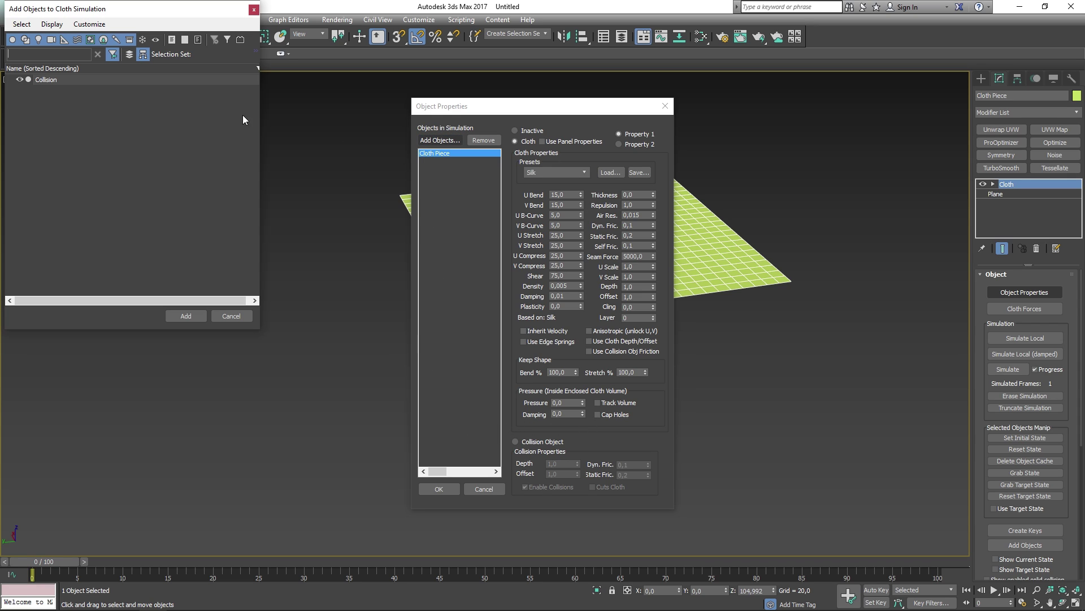
drag(63, 8, 143, 82)
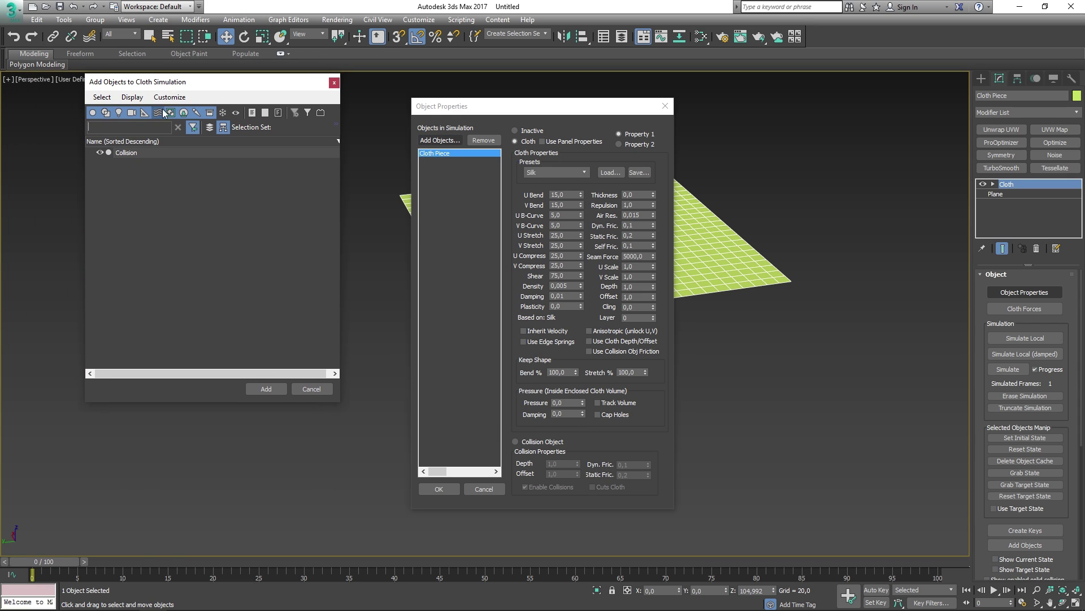
click(138, 155)
click(263, 389)
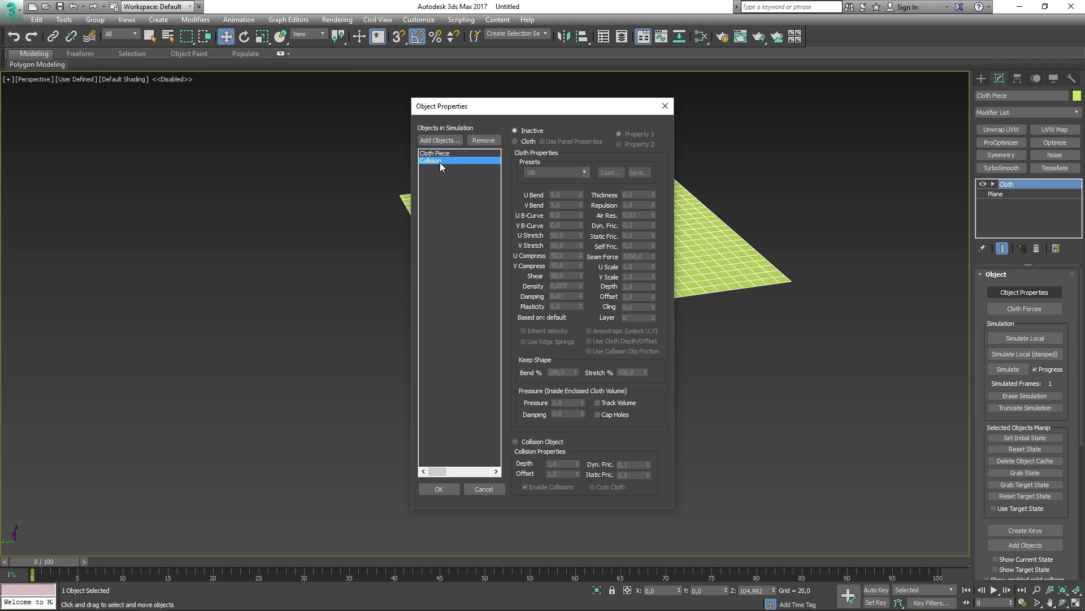
click(540, 440)
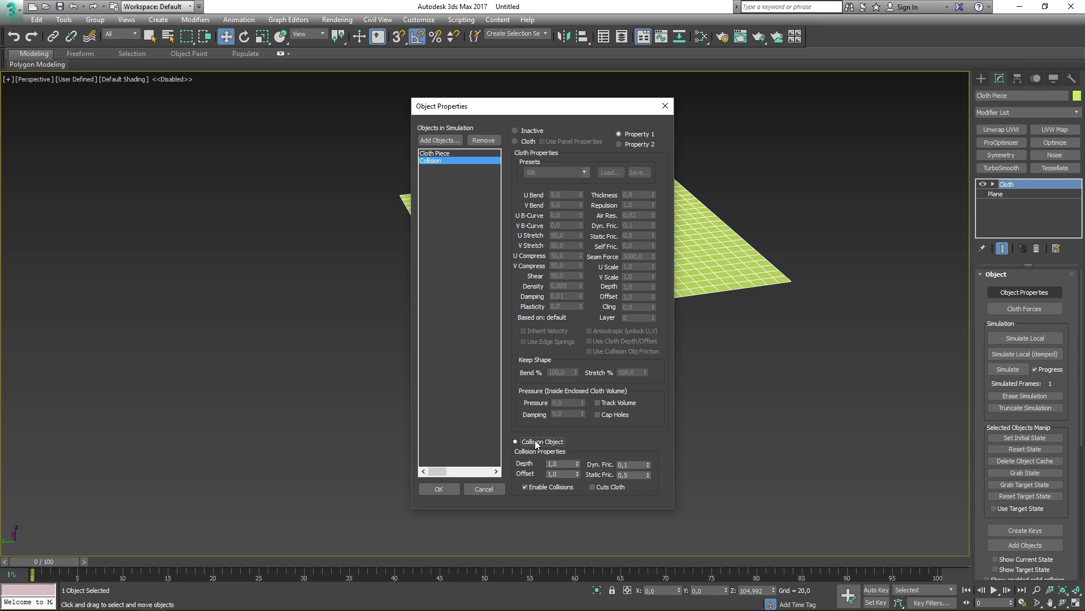
click(433, 490)
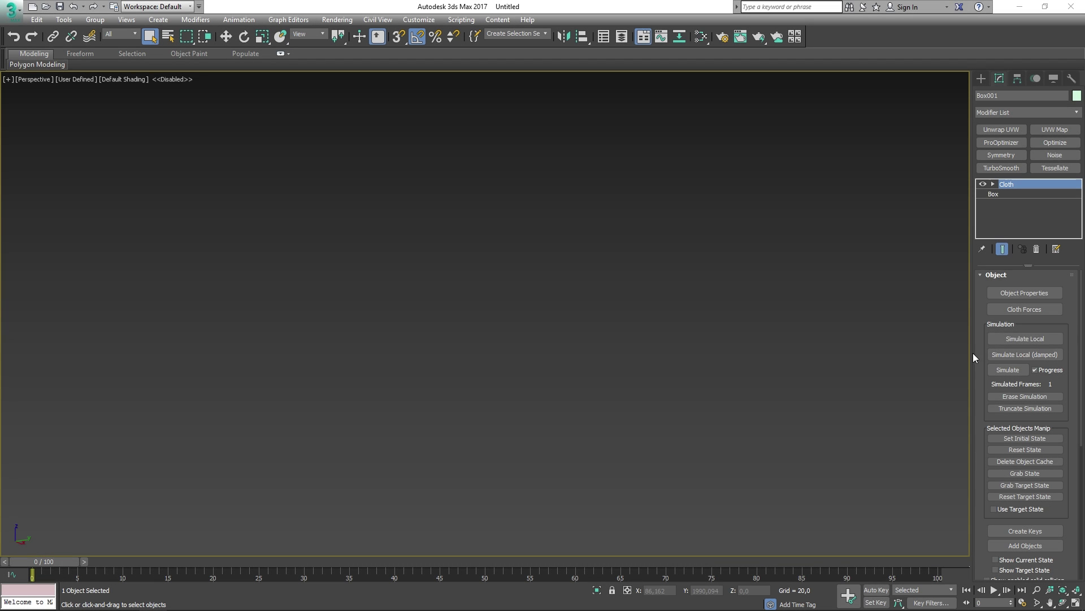
- Create a Push space-warp force in the scene
click(1023, 309)
drag(89, 12, 557, 240)
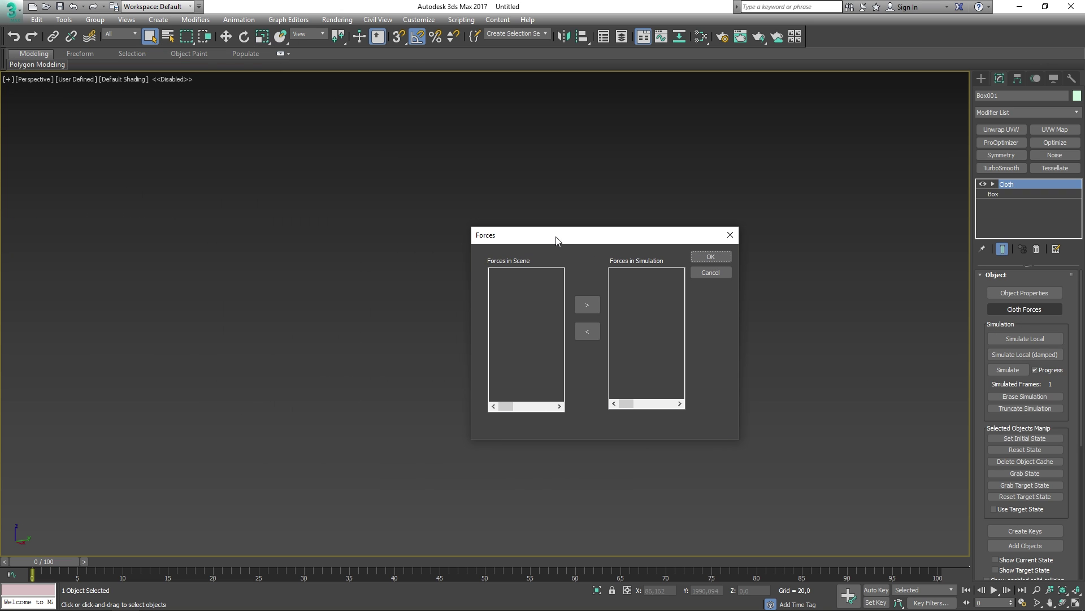
click(711, 272)
click(983, 79)
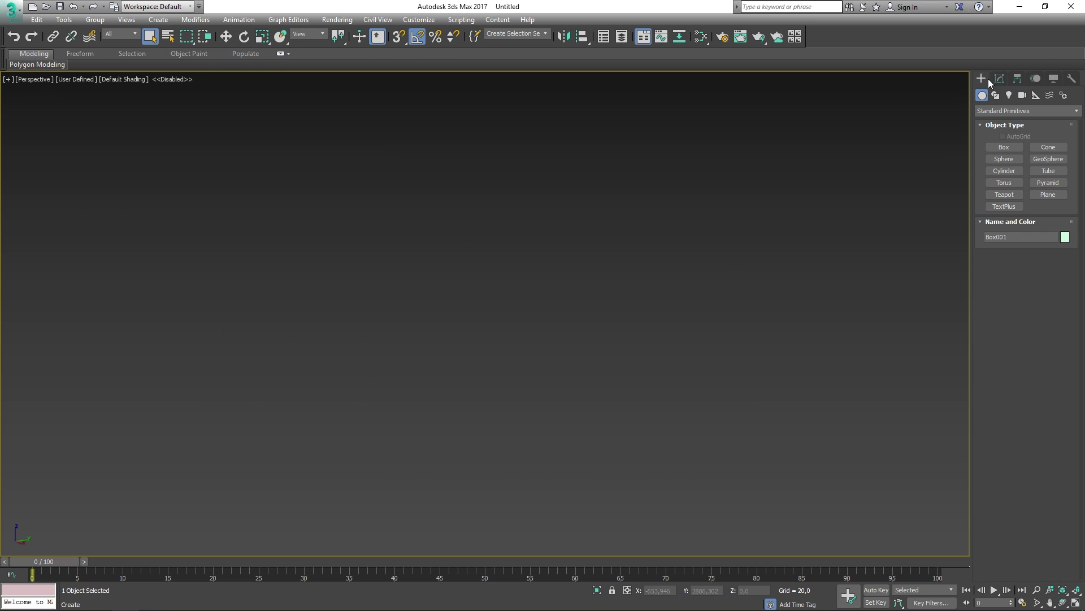
click(1022, 95)
click(1036, 95)
click(1050, 96)
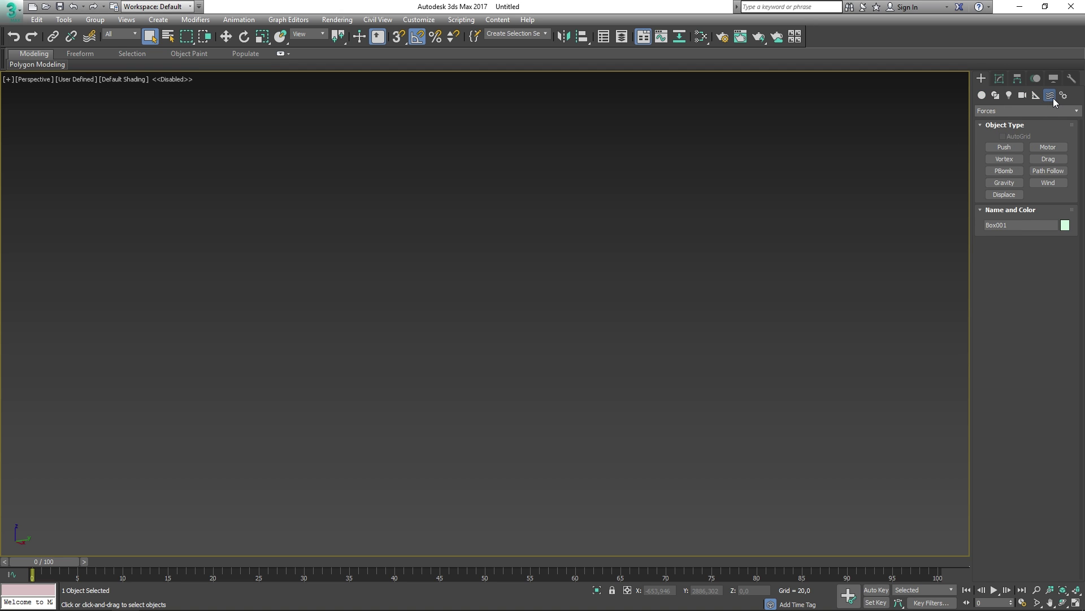
click(996, 144)
drag(577, 359, 625, 405)
right_click(624, 405)
click(999, 80)
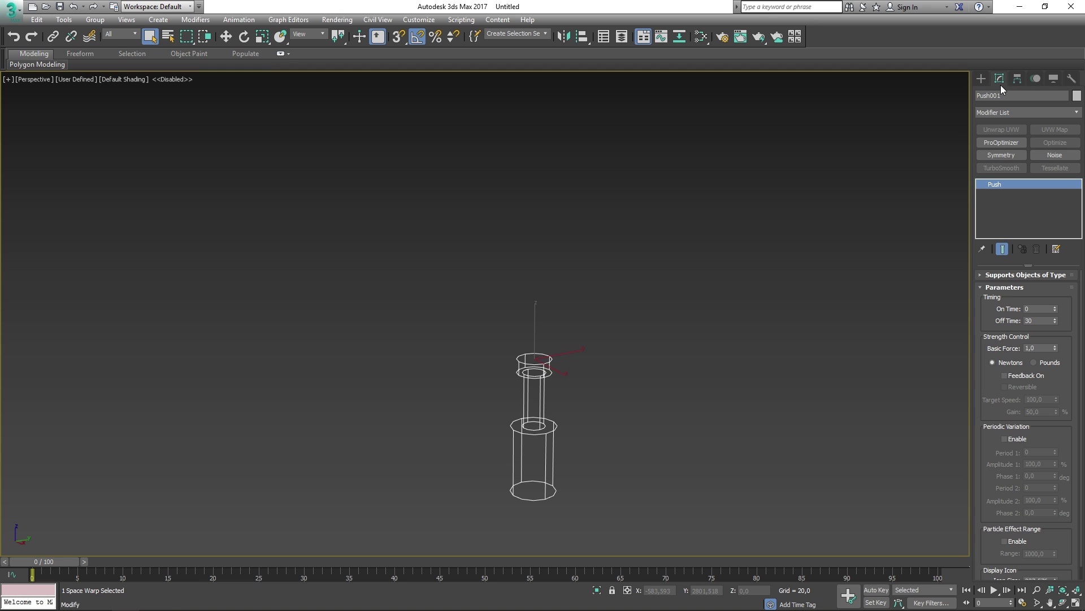
click(663, 259)
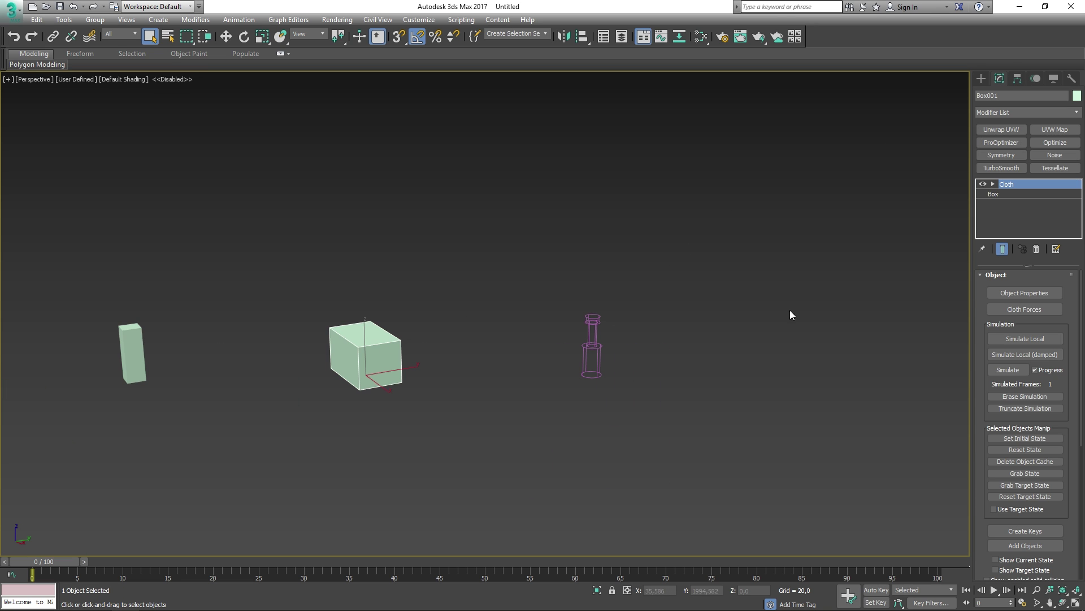
- Move Push001 into the cloth's Forces in Simulation list
click(1004, 310)
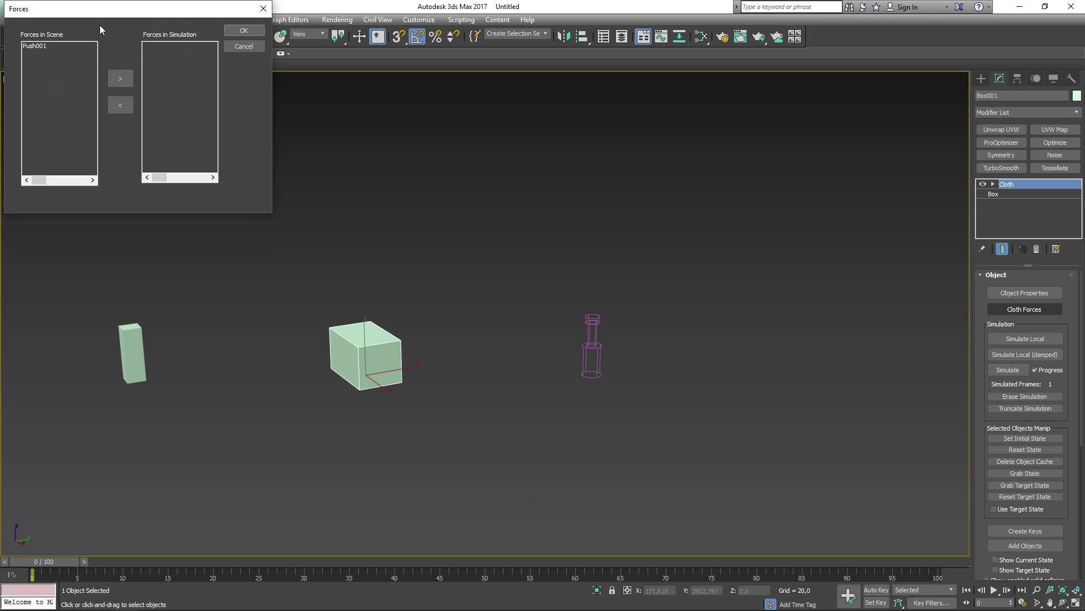
drag(99, 22, 534, 226)
click(492, 254)
click(553, 287)
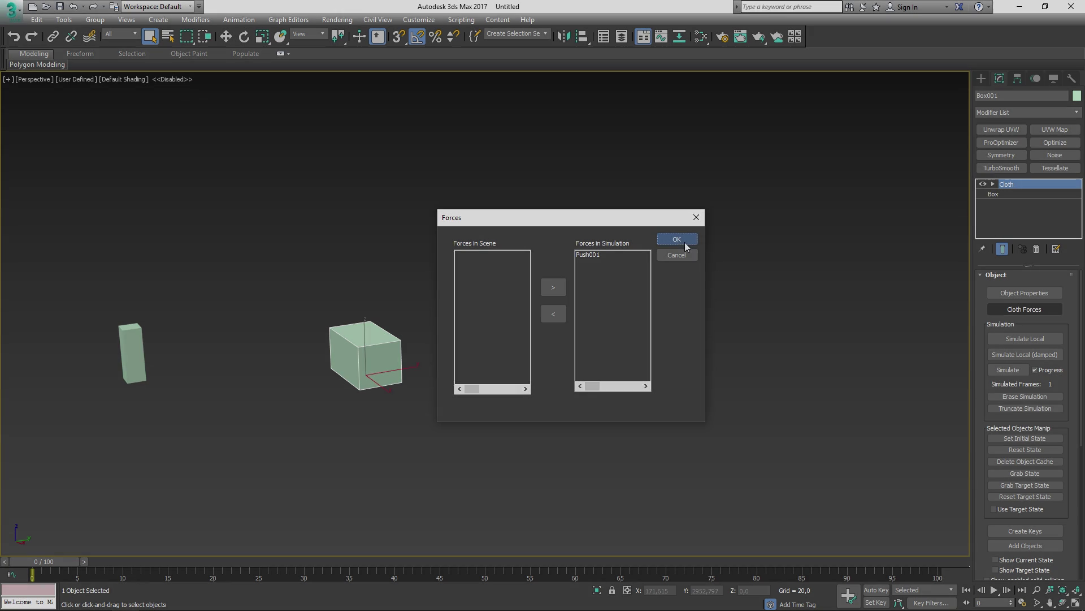
click(677, 239)
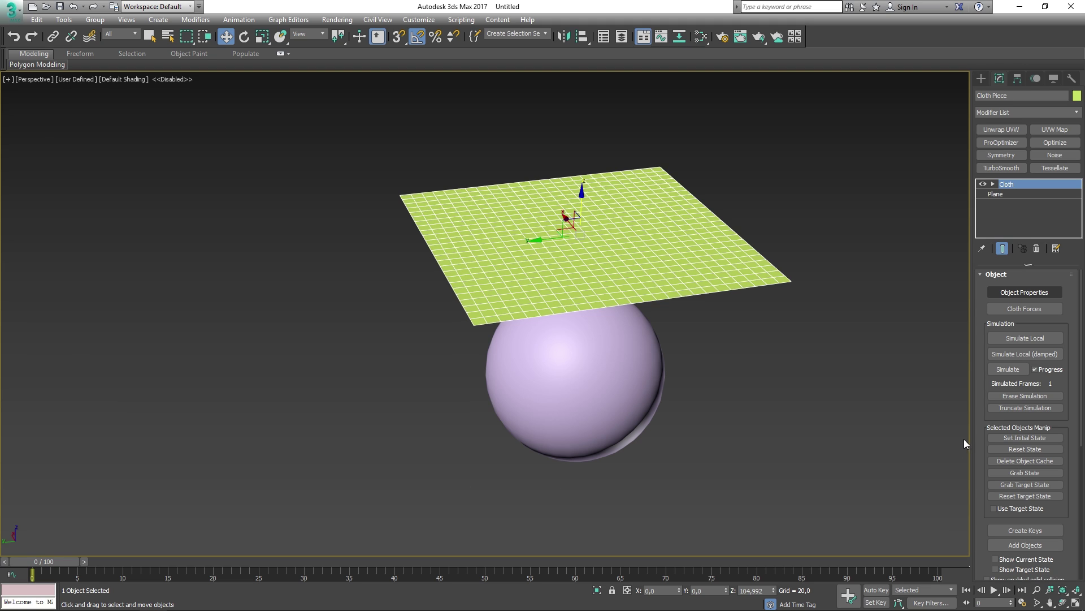
- Record the flat plane above the sphere as the cloth's initial state
drag(978, 441, 965, 290)
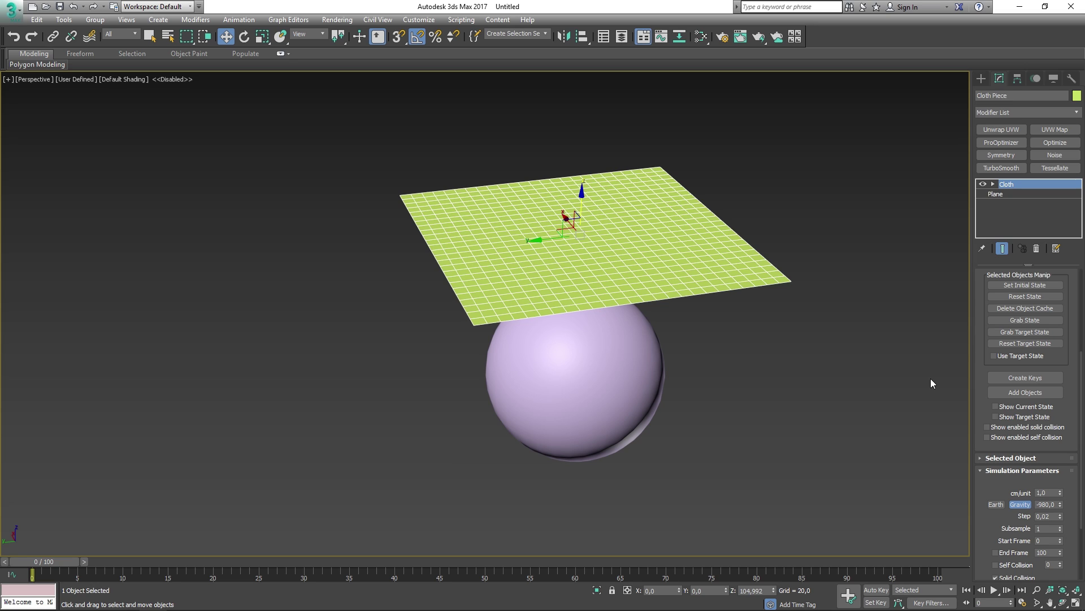
click(1045, 285)
drag(1066, 374, 1062, 320)
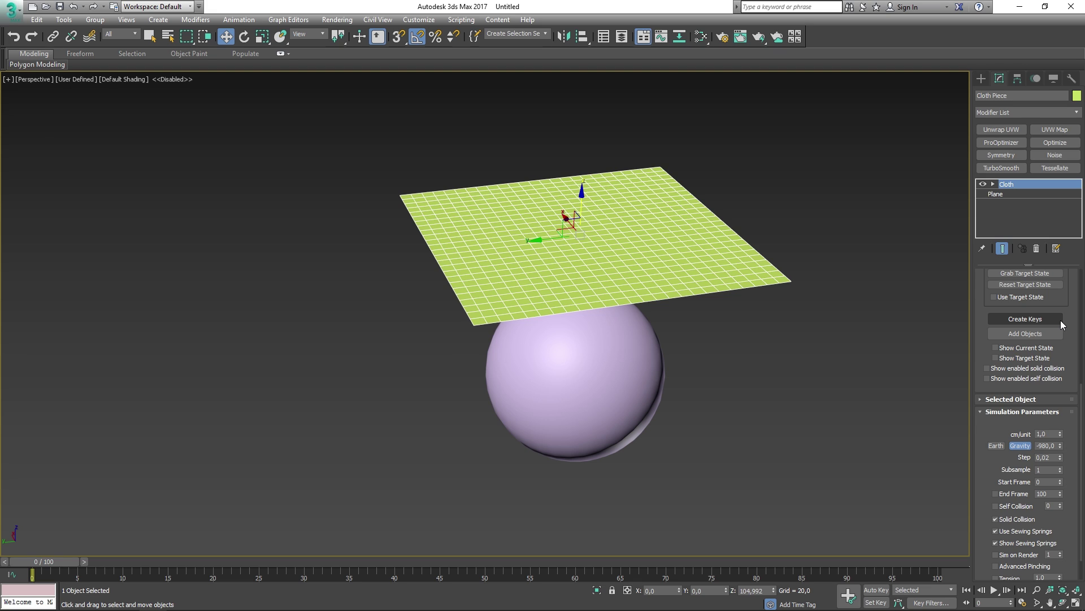
- Create a tall box to the right of the cloth
click(983, 78)
click(1004, 147)
drag(838, 238, 880, 245)
click(940, 226)
click(972, 139)
key(w)
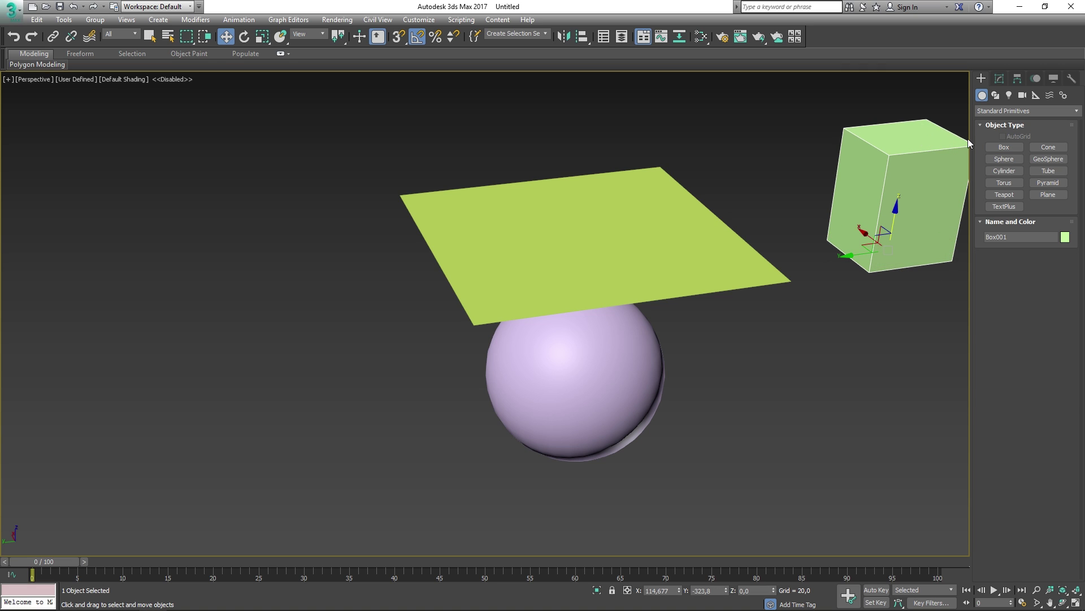
- Add the box to the cloth objects and run the simulation
click(716, 224)
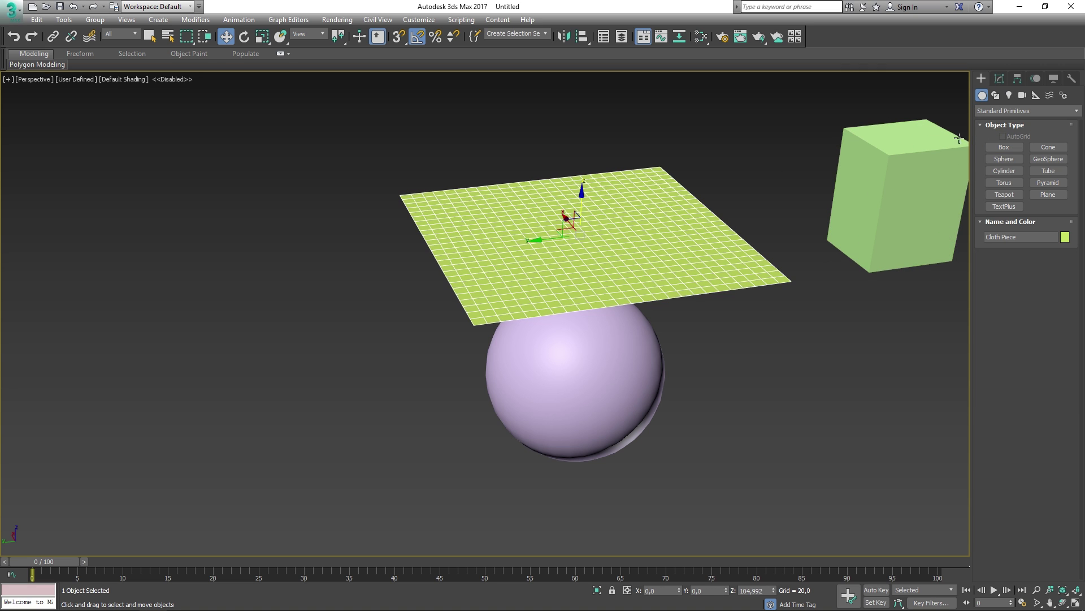
click(999, 78)
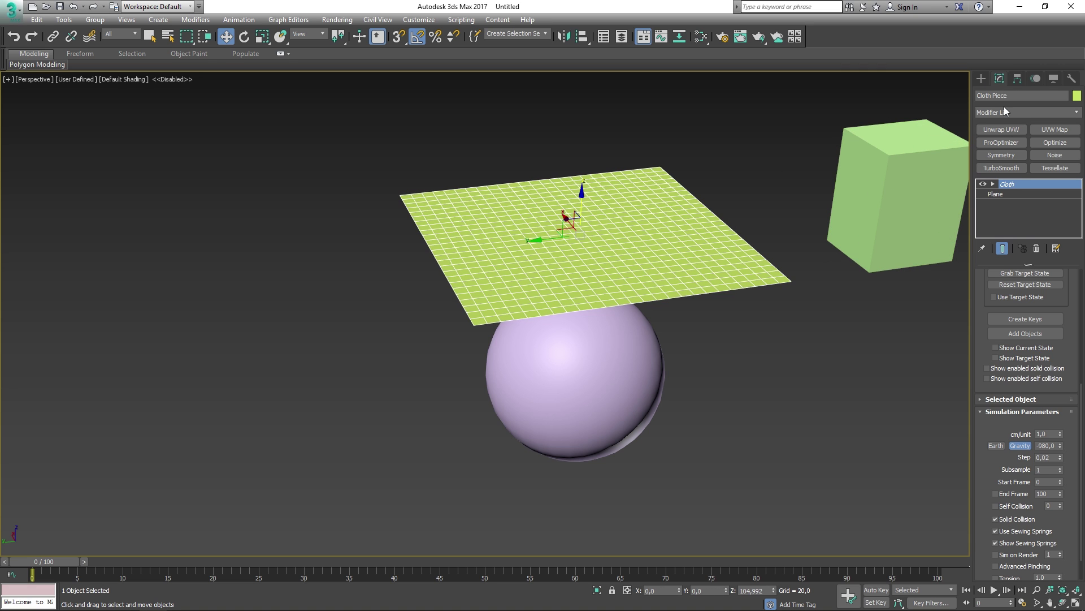
click(1025, 335)
click(885, 205)
drag(978, 289, 978, 500)
click(997, 293)
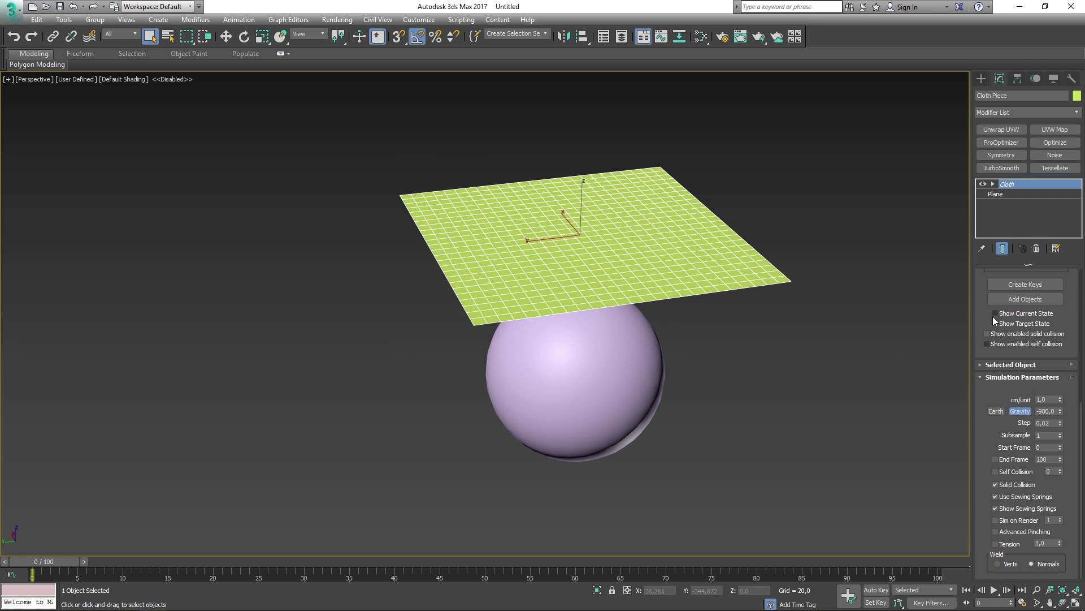
drag(975, 286, 970, 448)
click(999, 277)
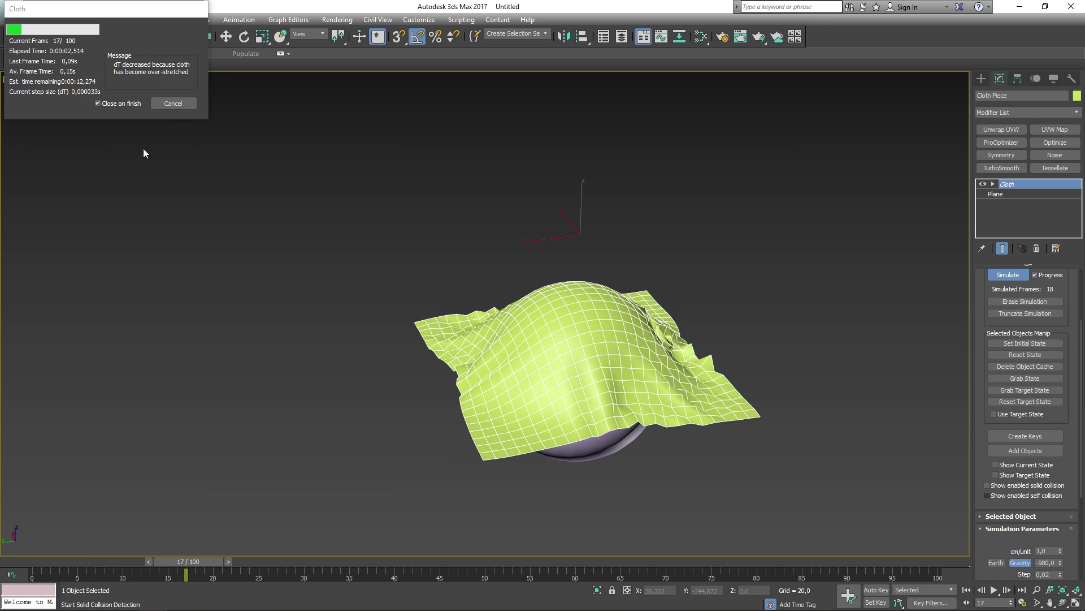
- Toggle Show Target State on and off, then toggle the solid-collision vertex display on the cloth
click(178, 107)
click(591, 300)
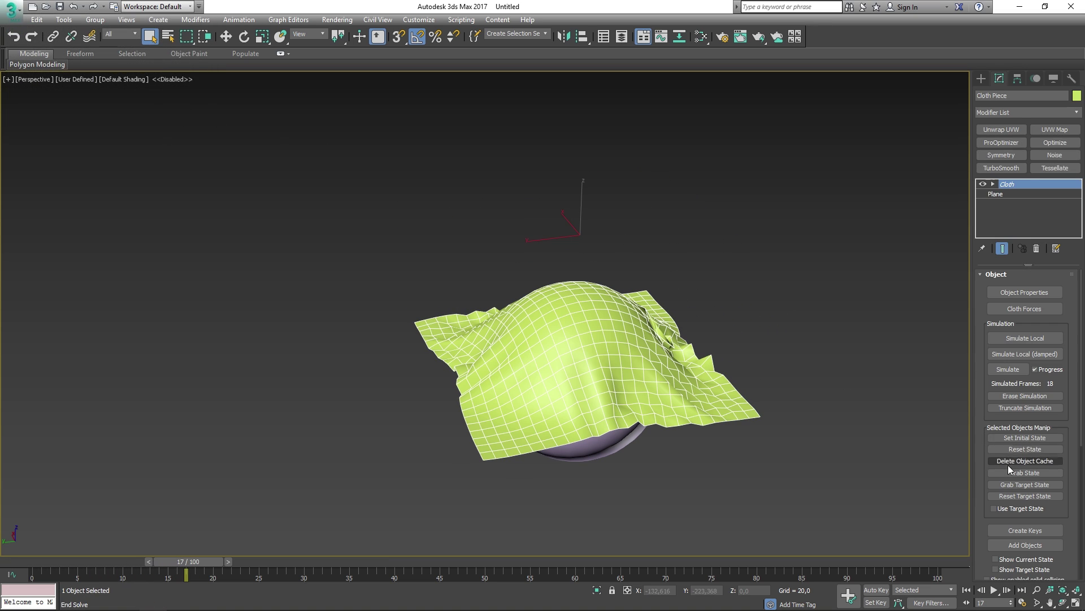
scroll(1063, 517, down, 3)
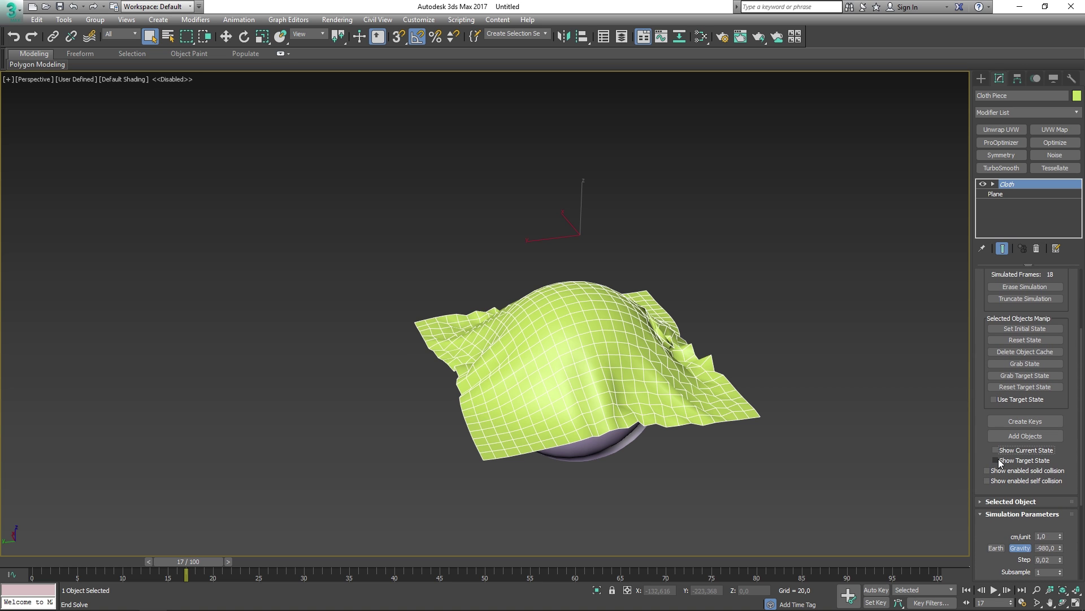
click(996, 459)
click(997, 459)
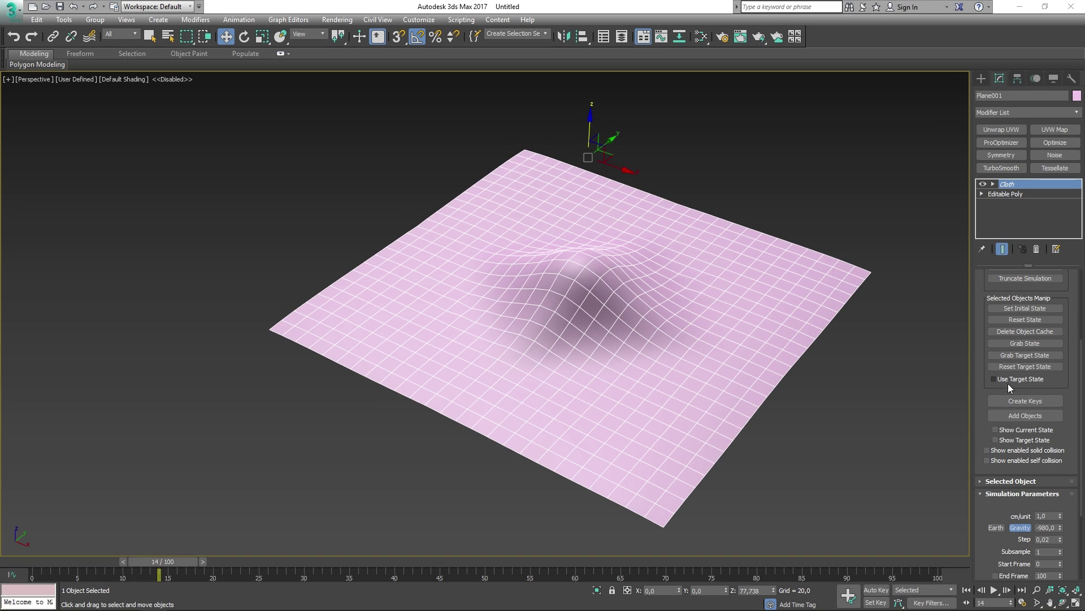
click(1009, 450)
click(1010, 451)
click(1011, 450)
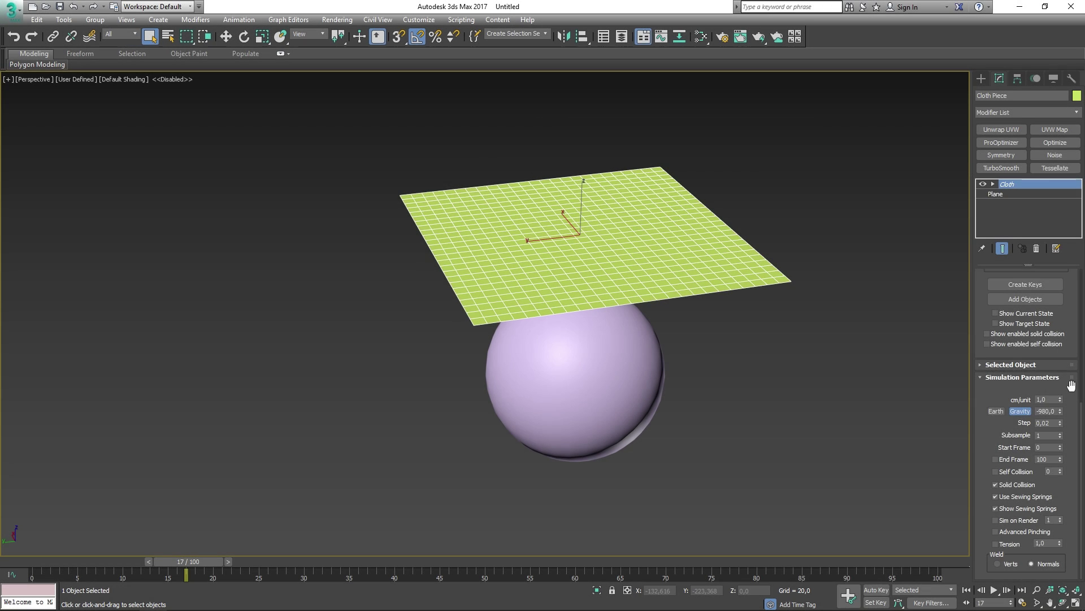
mouse_move(1071, 385)
mouse_down()
mouse_move(1040, 512)
mouse_move(1012, 561)
mouse_move(1006, 546)
mouse_up()
- Expand the Selected Object rollout and scroll through its Cache, Property Assignment and Bend Map settings
click(1005, 546)
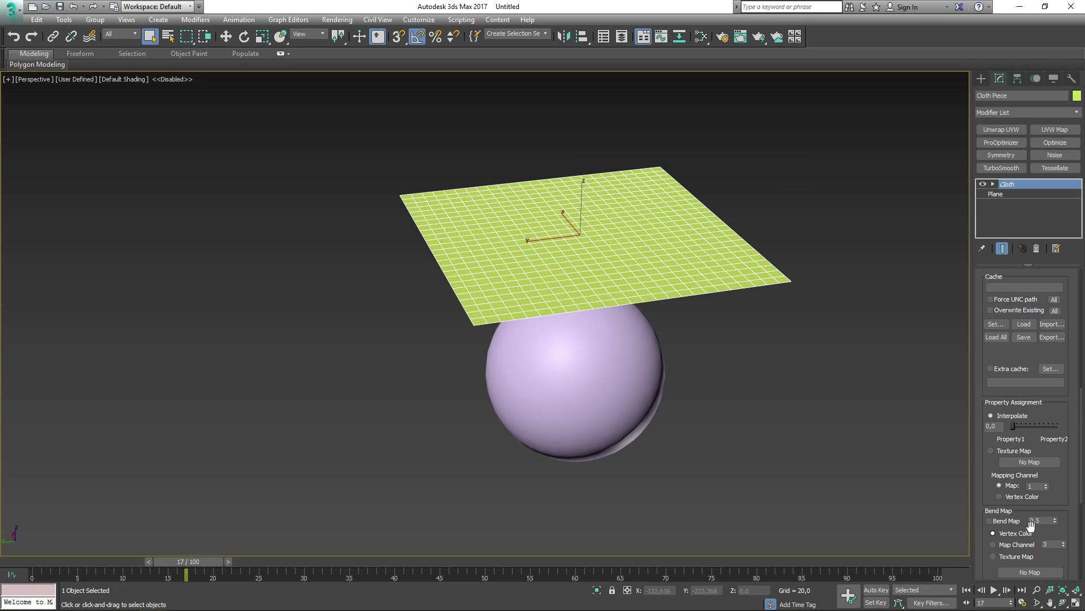
drag(1067, 373, 1066, 423)
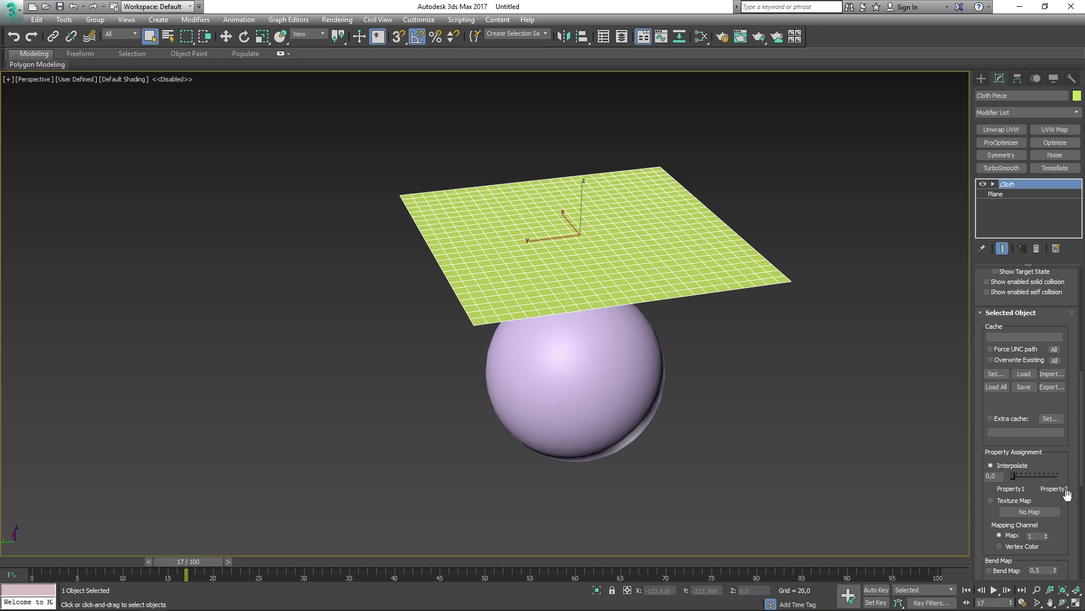
drag(1065, 495, 1065, 463)
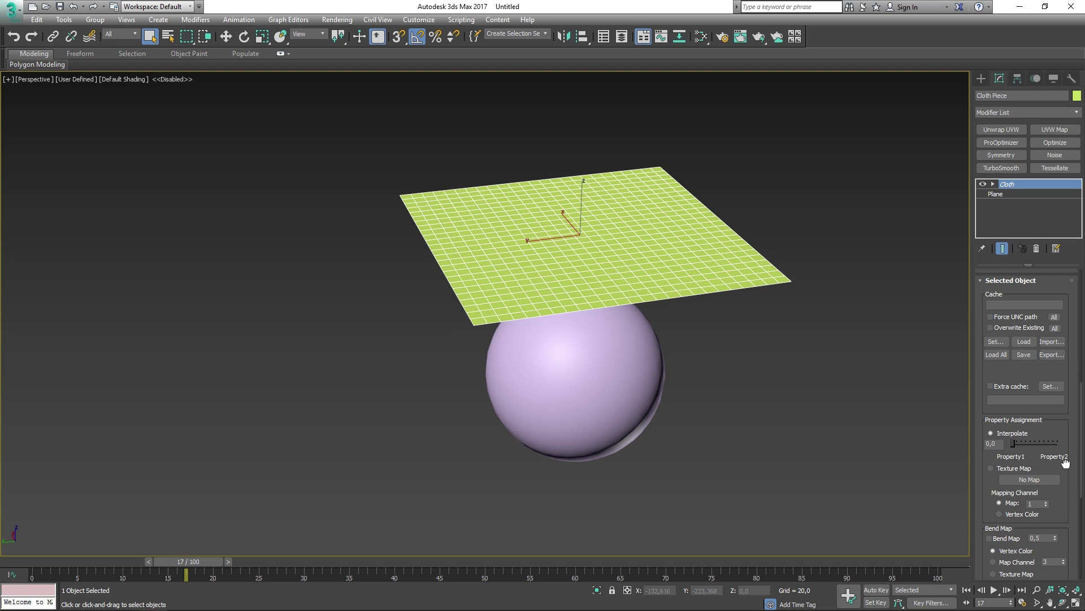
drag(1065, 462, 1030, 388)
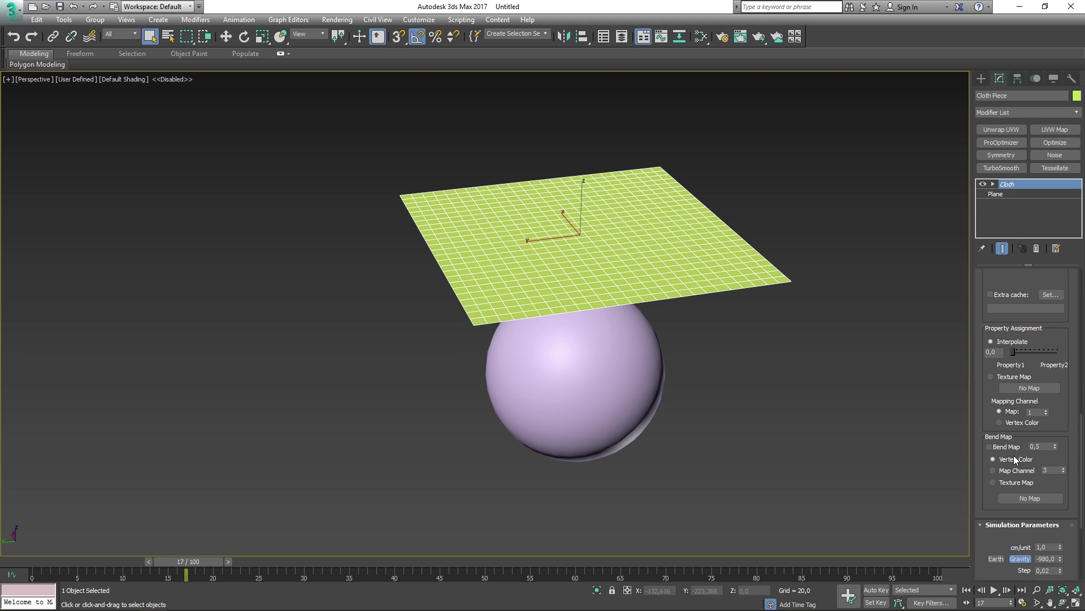
drag(1064, 453, 1064, 305)
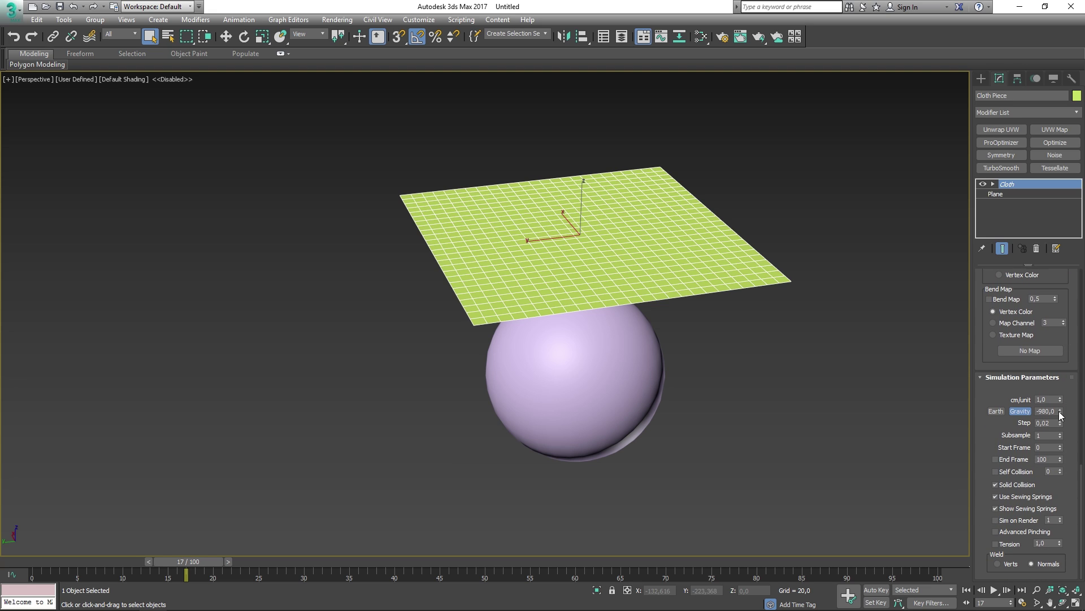
- Reset the cloth gravity to Earth's -980 and expand the Cloth modifier's sub-object levels
click(992, 411)
click(1060, 414)
drag(1060, 413, 1058, 558)
click(999, 415)
click(993, 184)
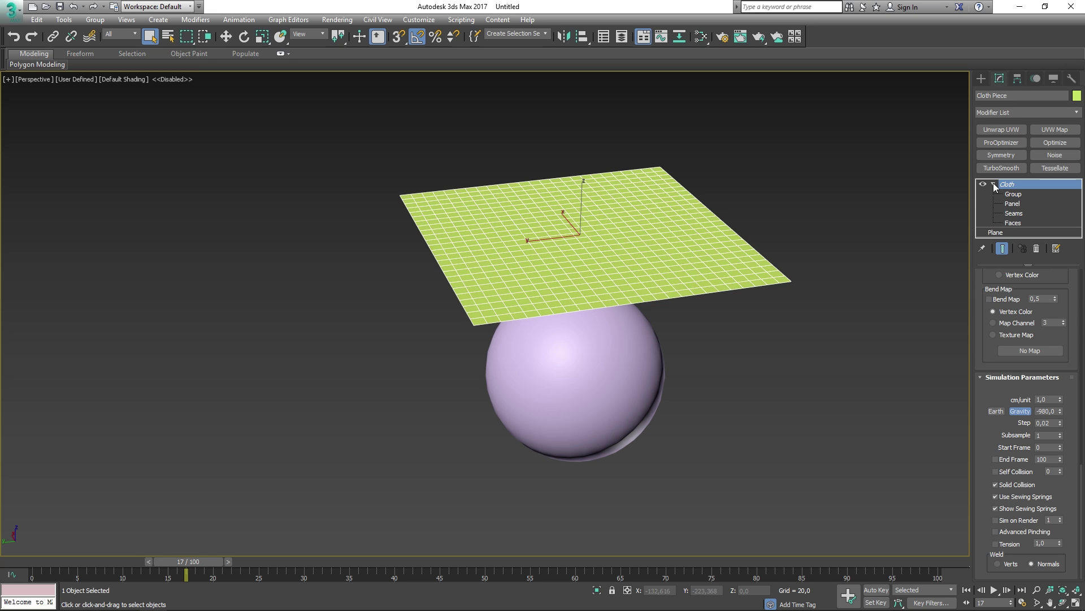
- At the Cloth Group sub-level, select a cloth vertex and paste a stored 13-vertex selection
click(1013, 195)
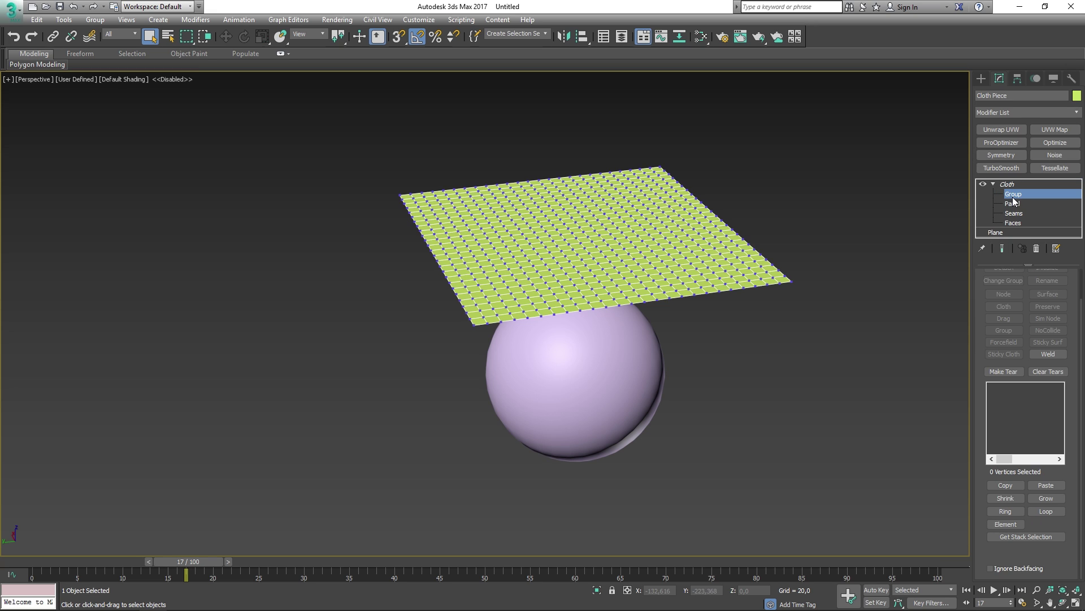
scroll(975, 322, up, 2)
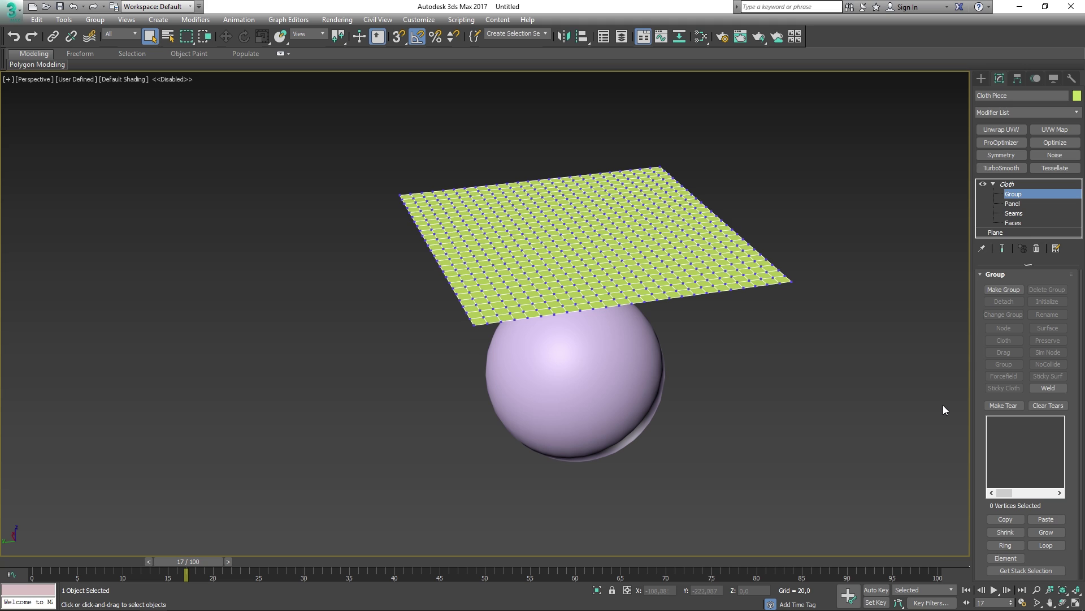
click(675, 247)
scroll(1043, 506, down, 2)
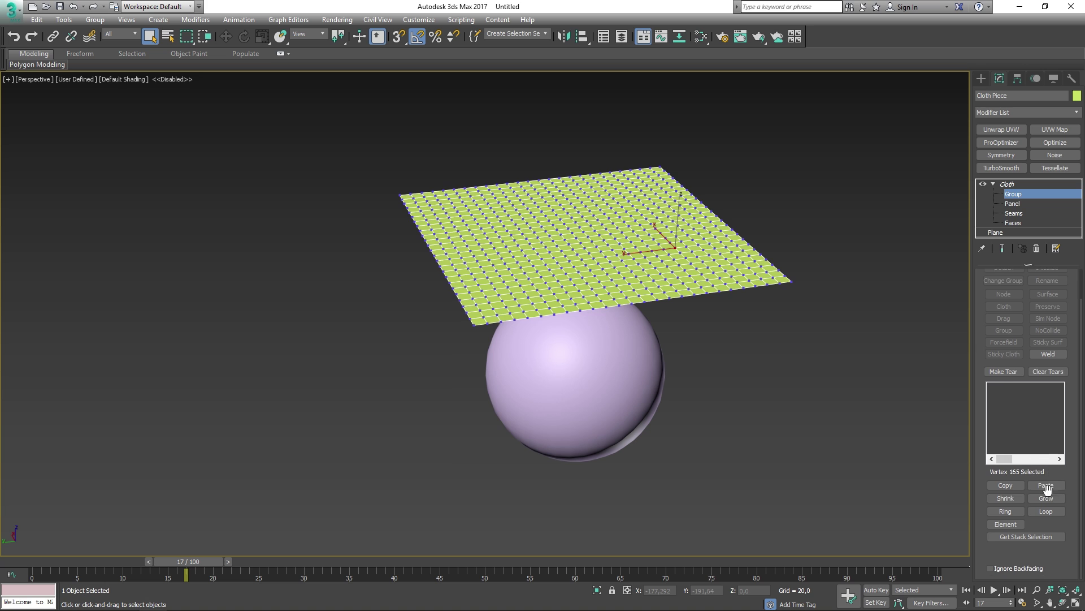
click(1046, 485)
- Grow and shrink the selection, then box-select the 84 right-corner vertices
middle_drag(684, 226, 671, 309)
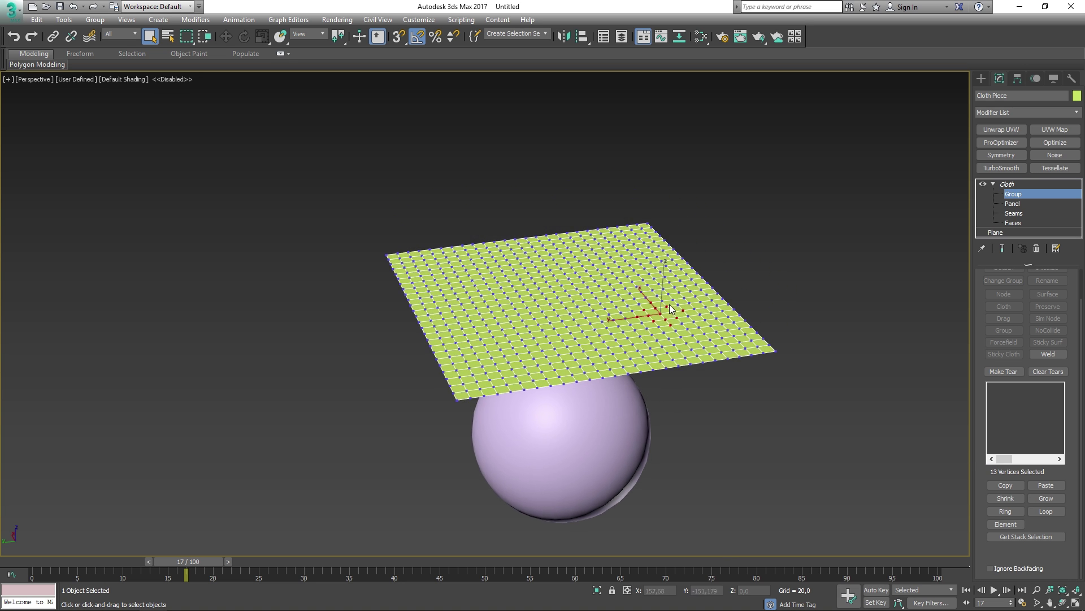
scroll(672, 314, up, 8)
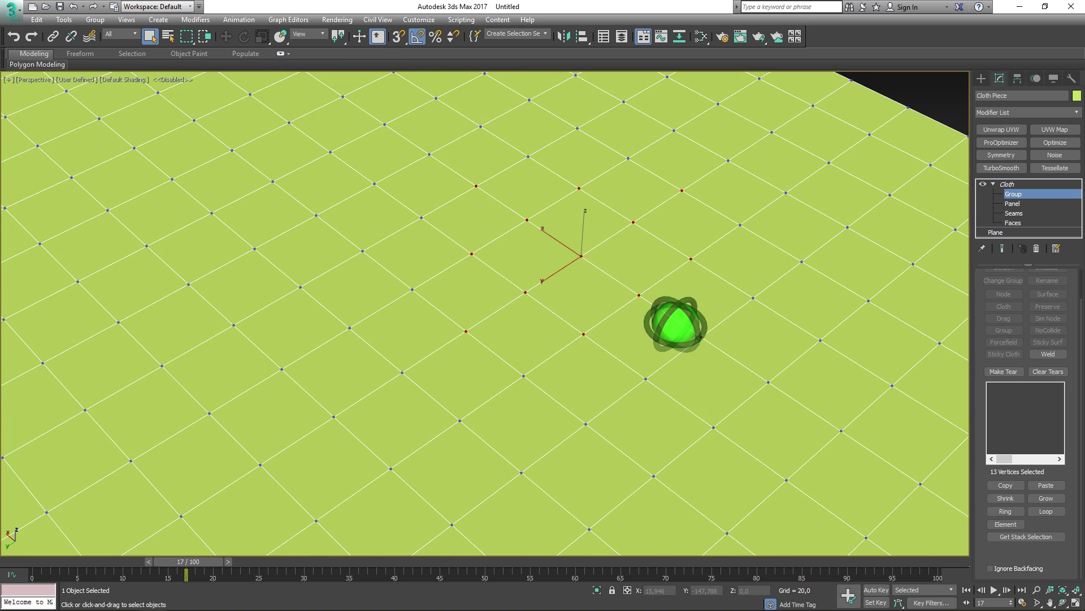
scroll(842, 375, down, 4)
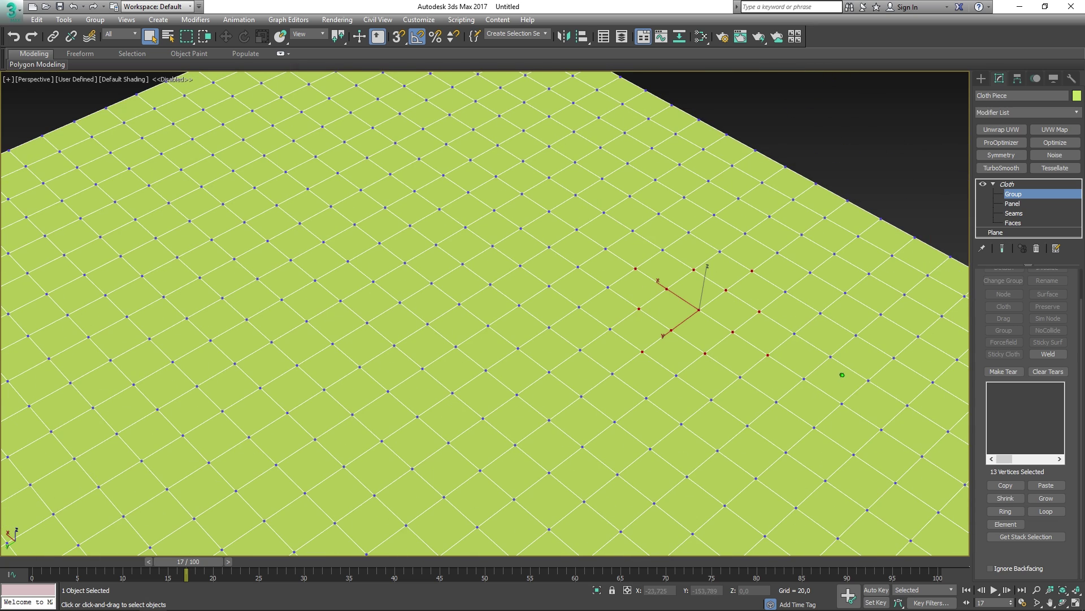
click(1047, 499)
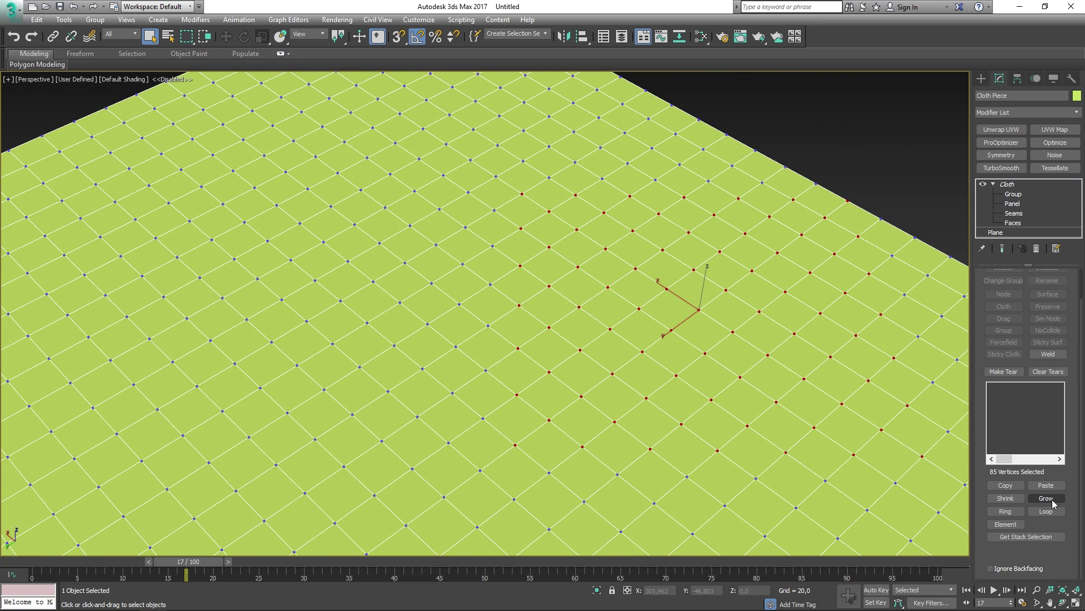
click(1006, 498)
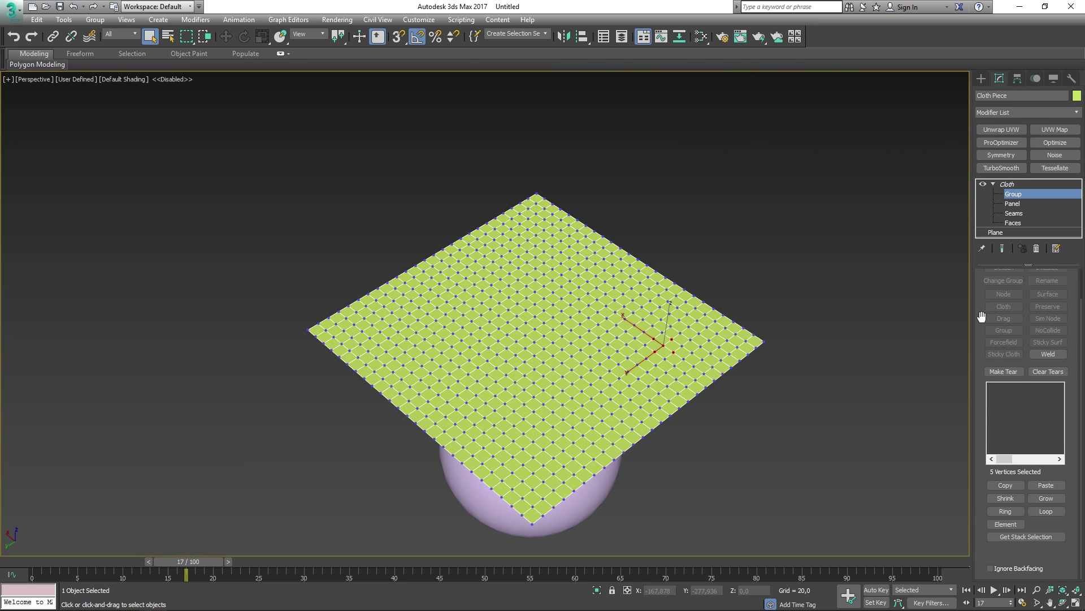
scroll(989, 334, up, 2)
drag(840, 423, 658, 269)
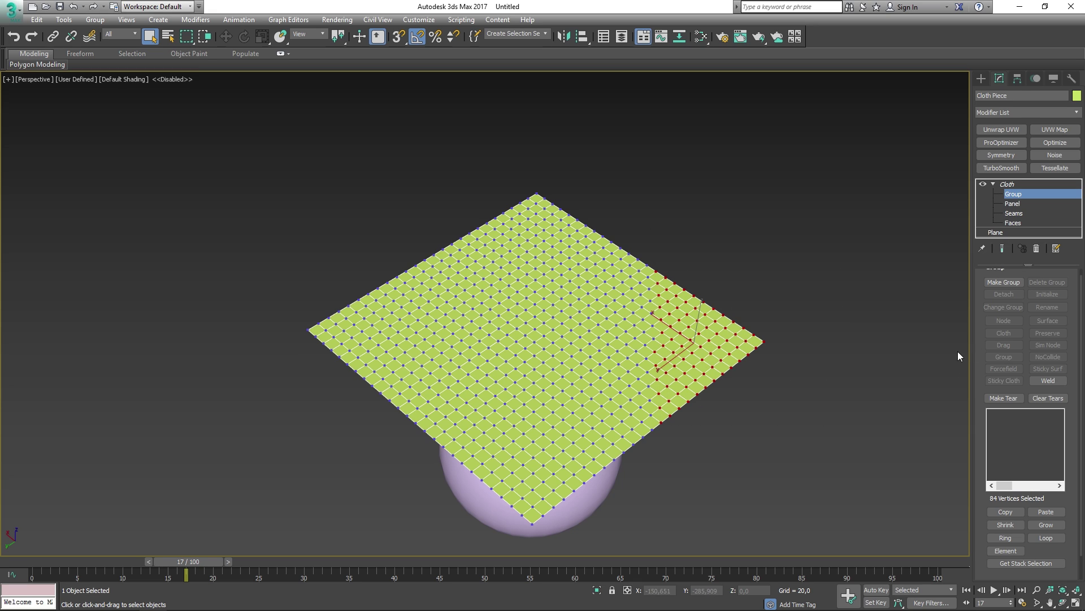
scroll(977, 342, up, 1)
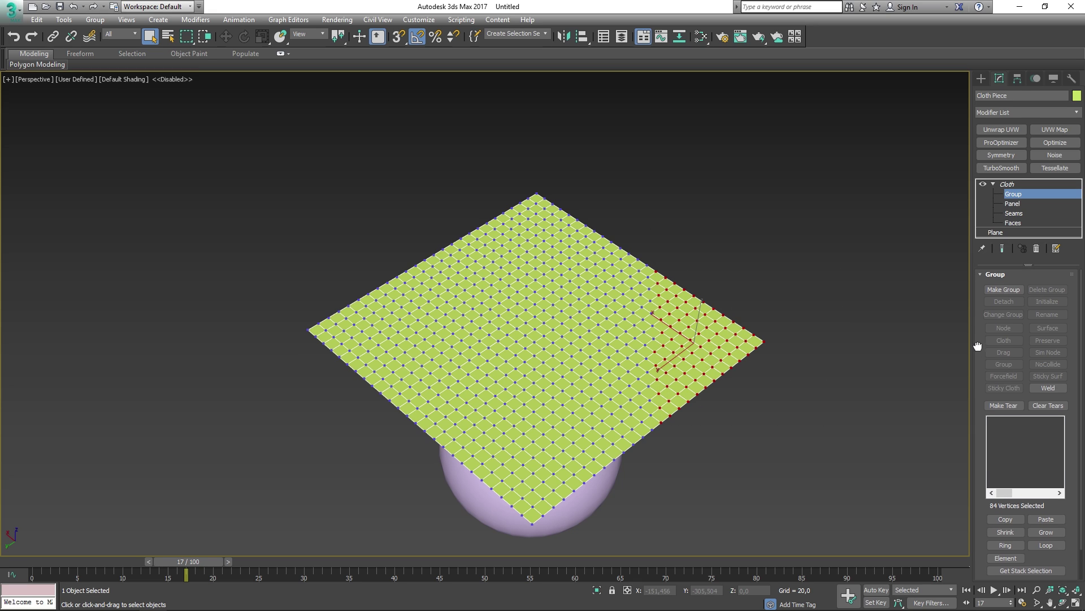
- Make a cloth group named 'Group 1' from the selected corner vertices
click(1005, 291)
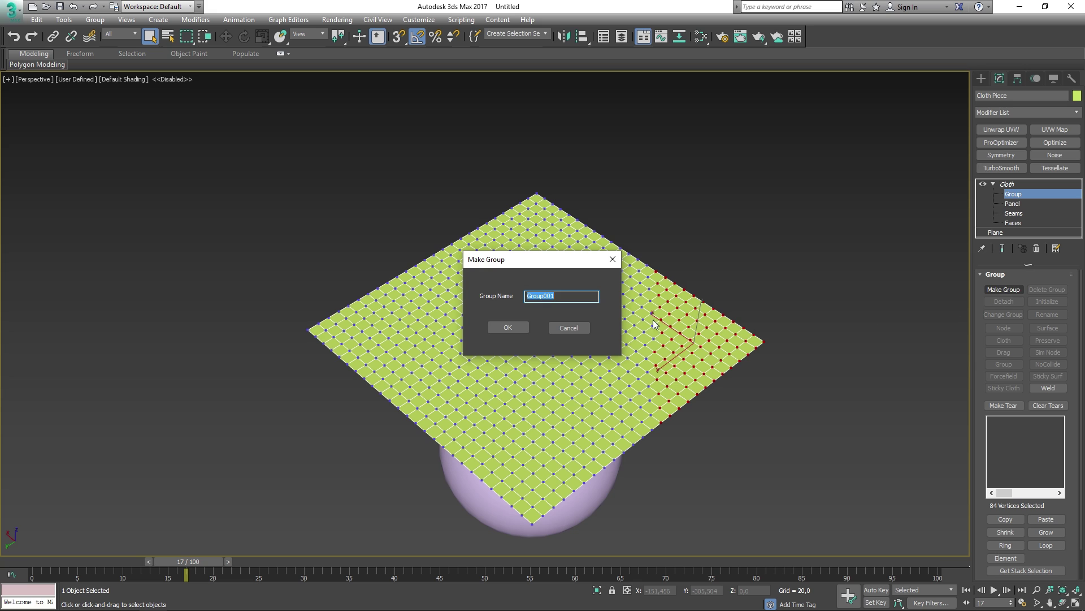
text(Group 1)
click(500, 327)
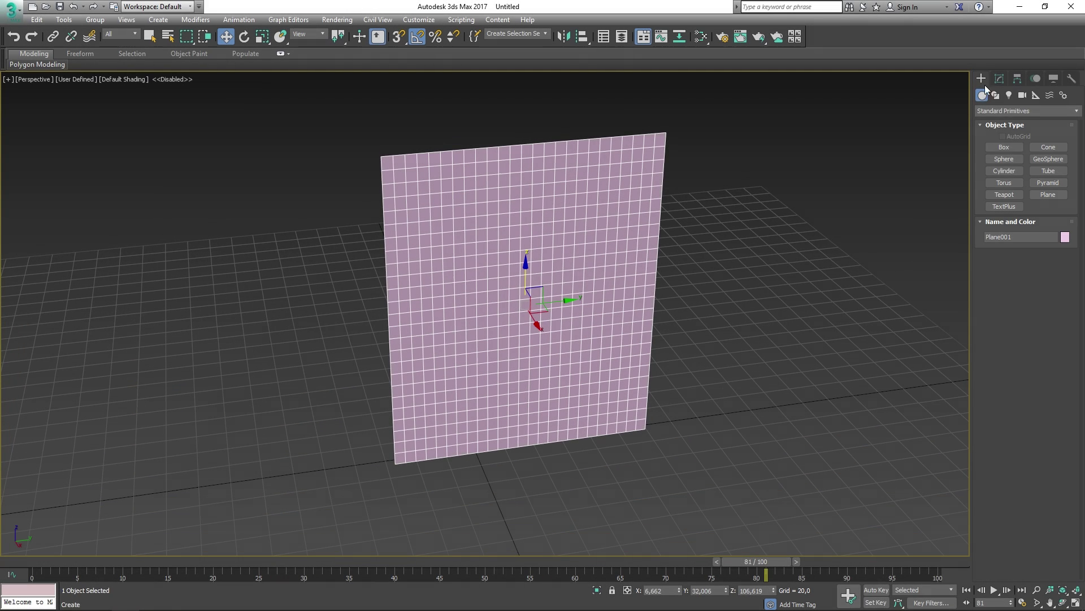
- Create a box and raise it just above the top of the upright plane
click(996, 149)
drag(329, 448, 714, 439)
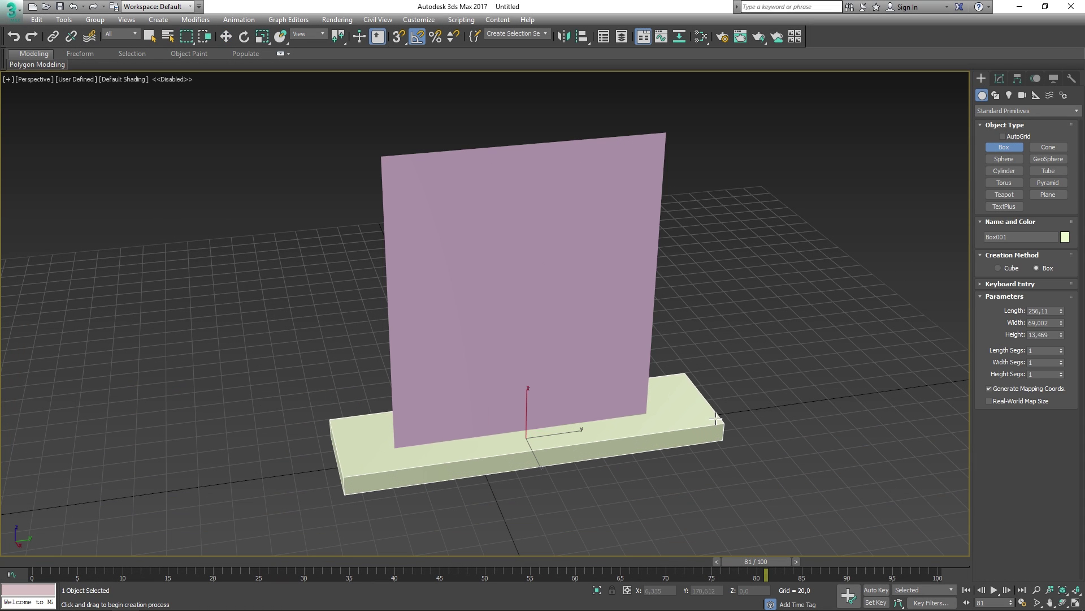
right_click(716, 417)
drag(527, 402, 561, 120)
alt+middle_drag(664, 207, 668, 231)
- Select Plane001 and, at its Cloth Group level in wireframe, select the top two vertex rows
click(635, 218)
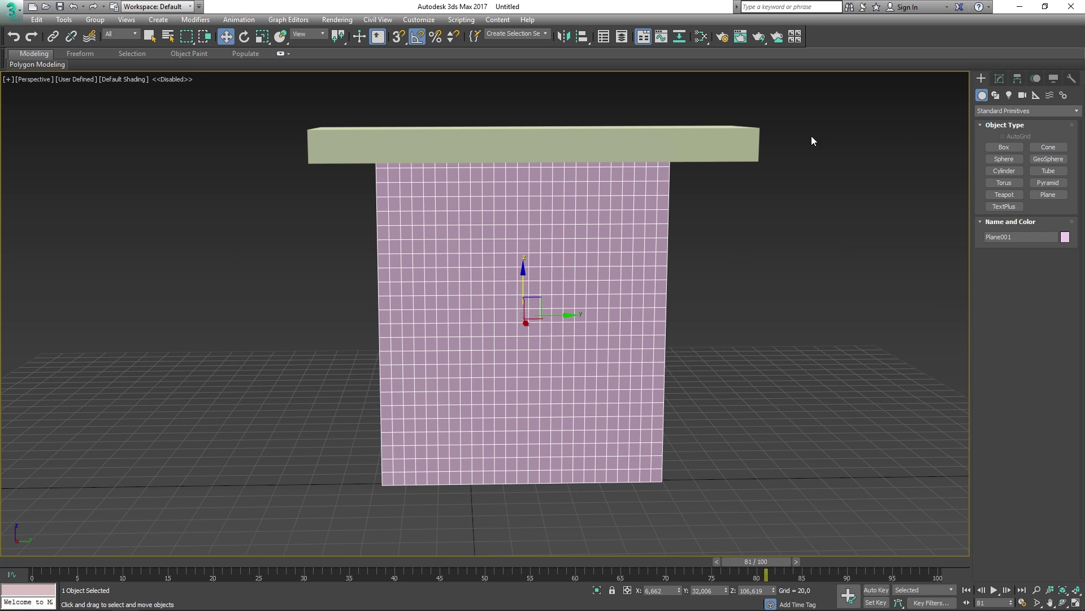
click(999, 78)
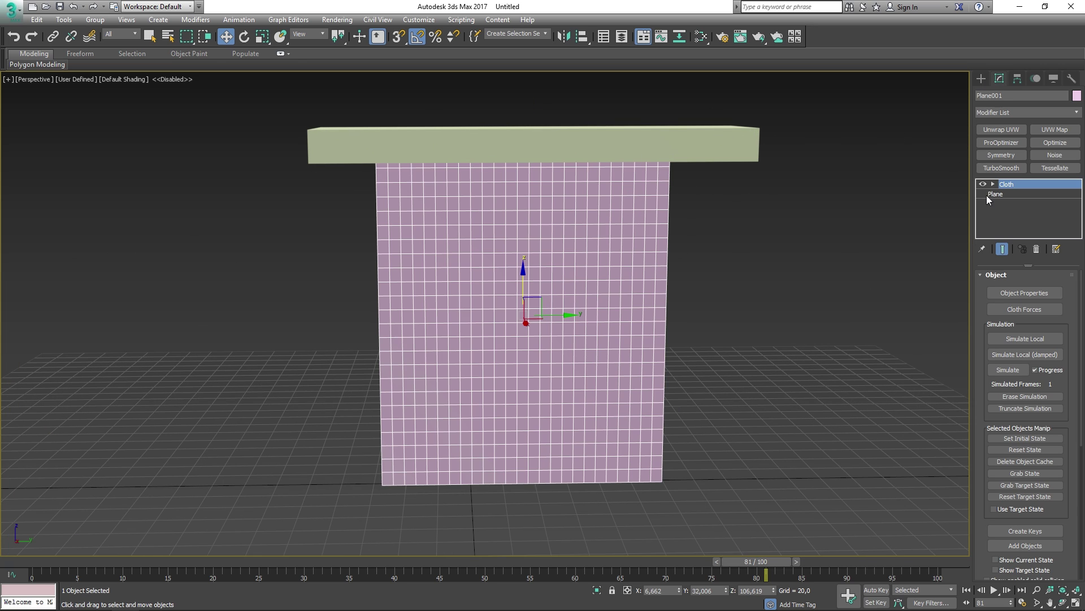
key(F3)
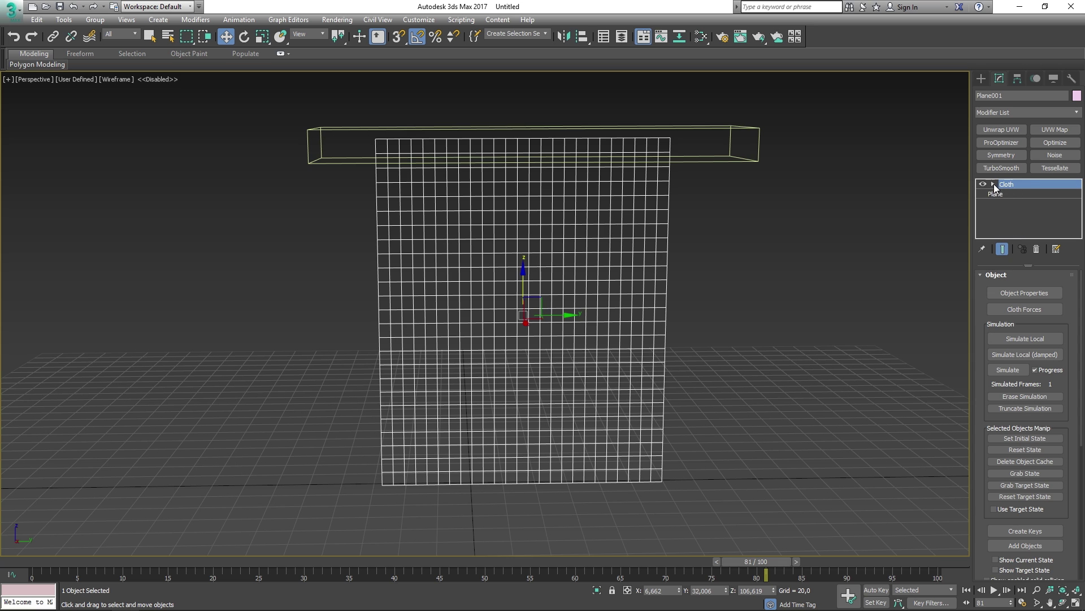
click(993, 185)
click(1012, 194)
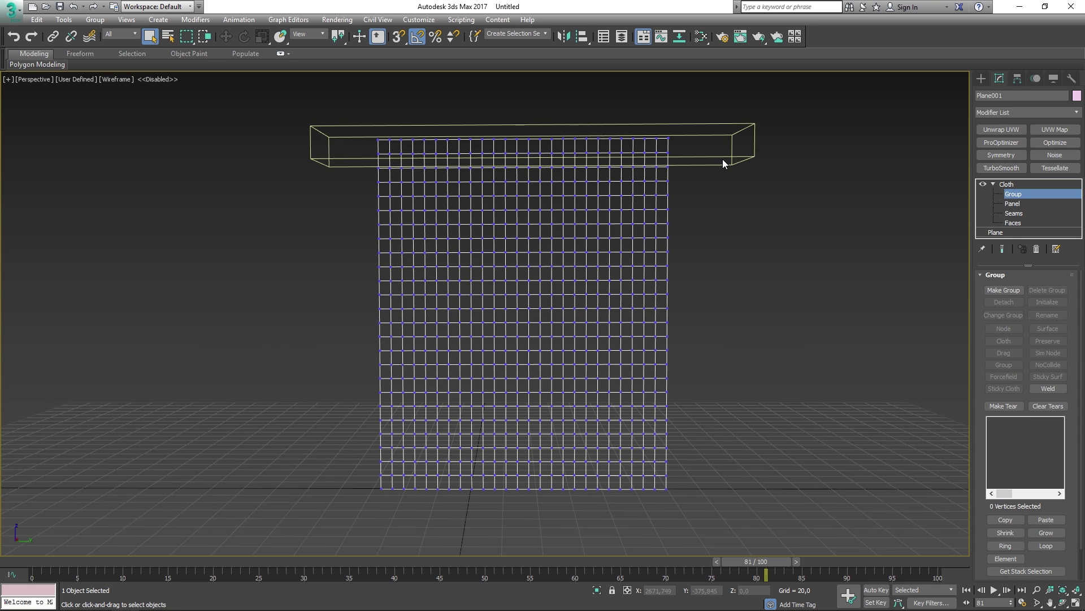
middle_drag(718, 168, 713, 226)
drag(696, 225, 314, 171)
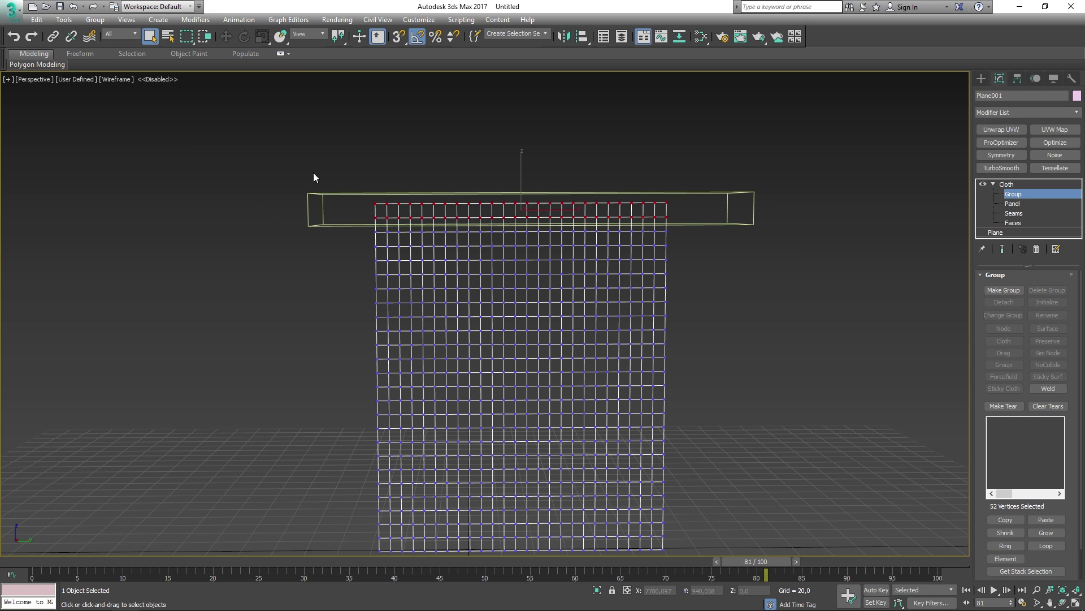
- Make the top-row vertices into group 123123 and node it to Box001
click(1003, 290)
text(123123)
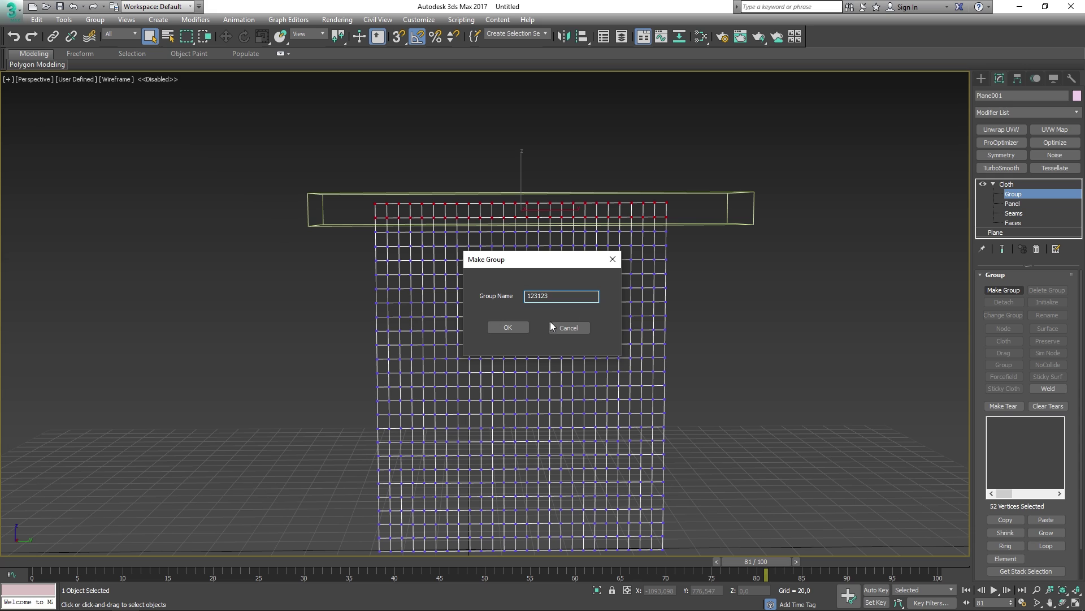
click(513, 329)
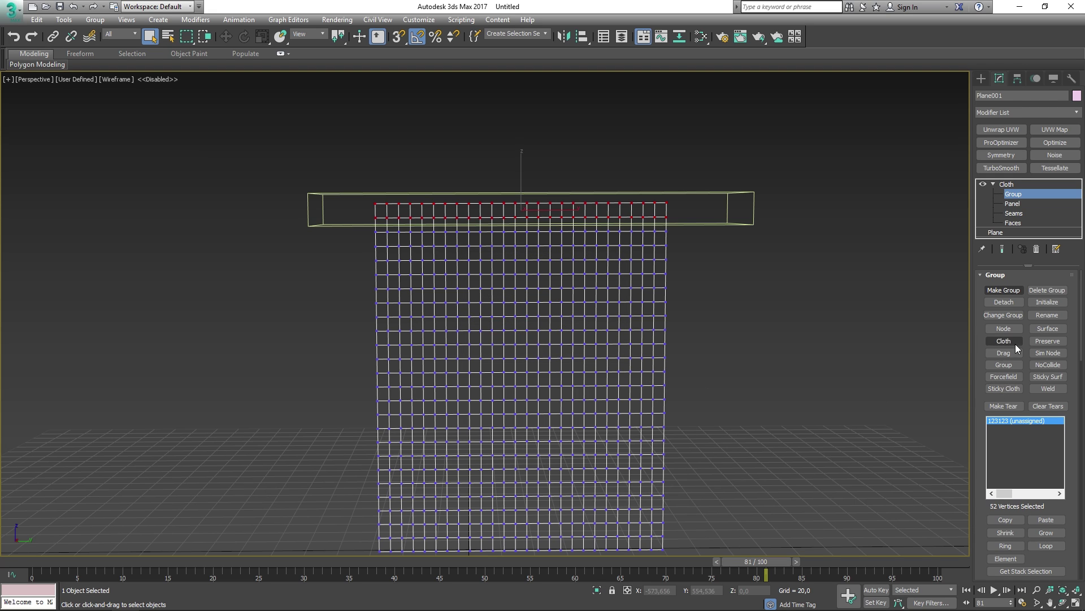
click(1004, 329)
click(751, 215)
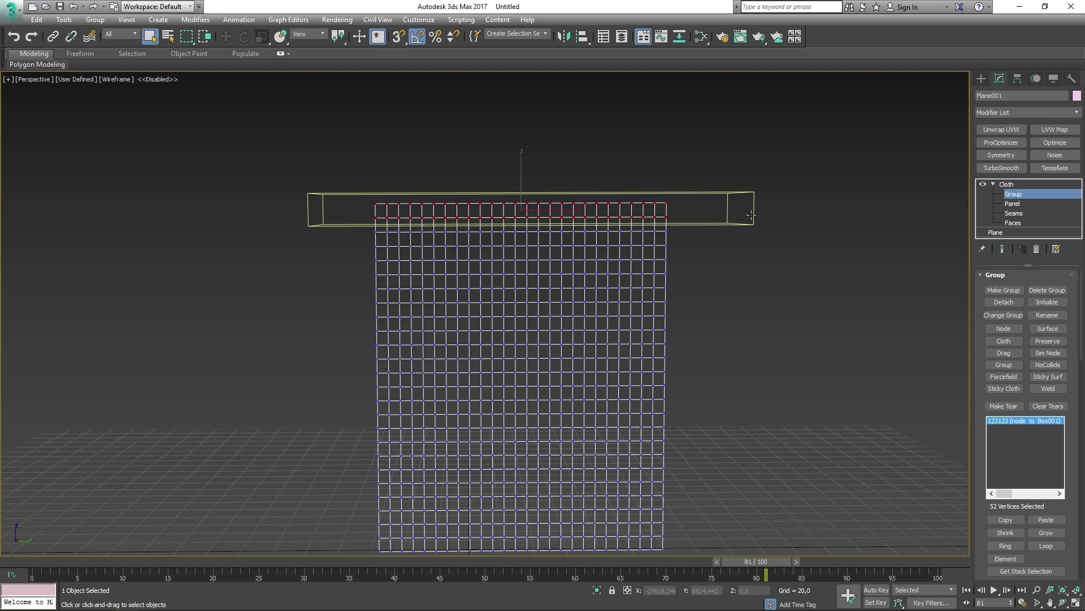
key(F3)
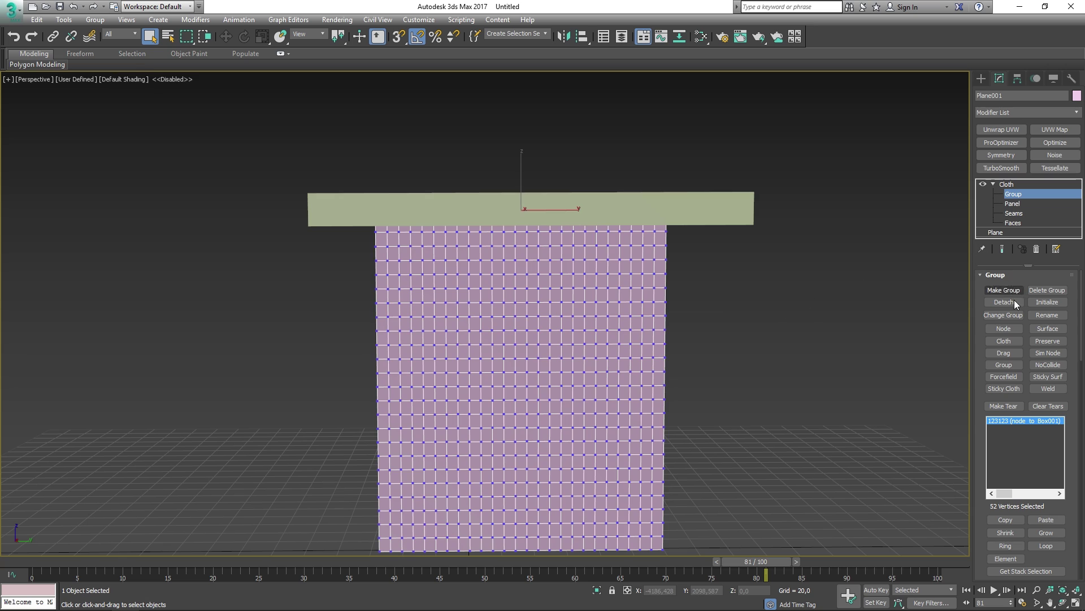
- Run Simulate Local while scaling Box001 down to 75% along Y
click(1008, 184)
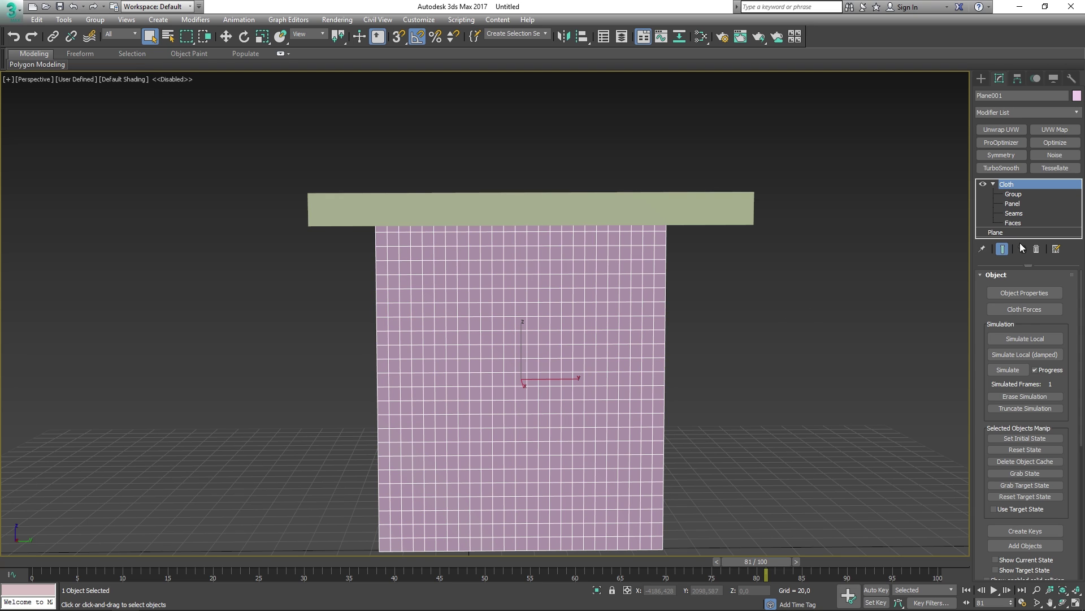
click(1025, 338)
click(739, 216)
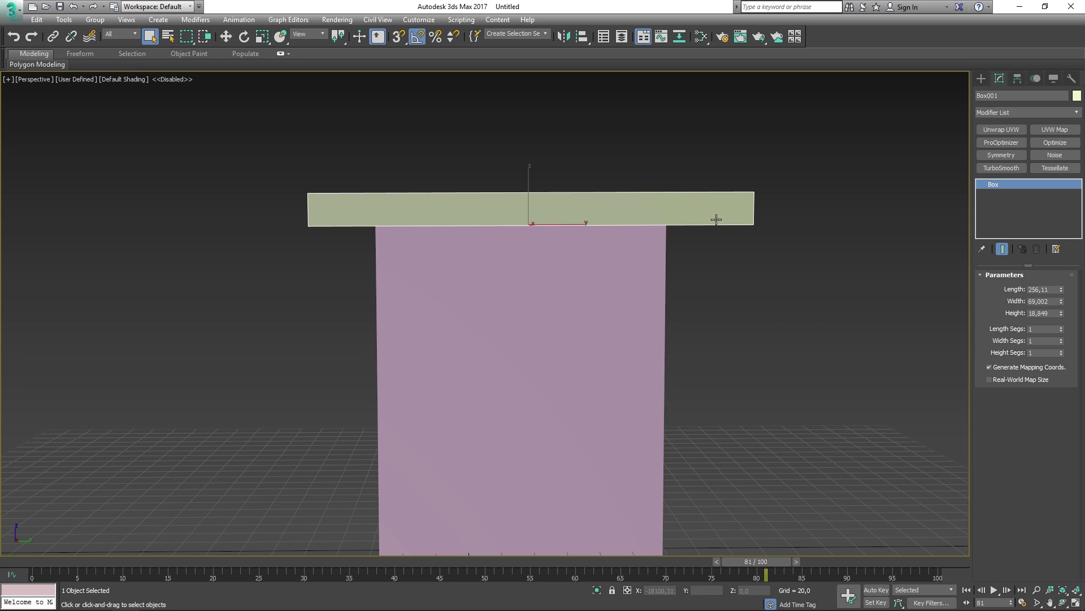
key(r)
middle_drag(577, 276, 601, 242)
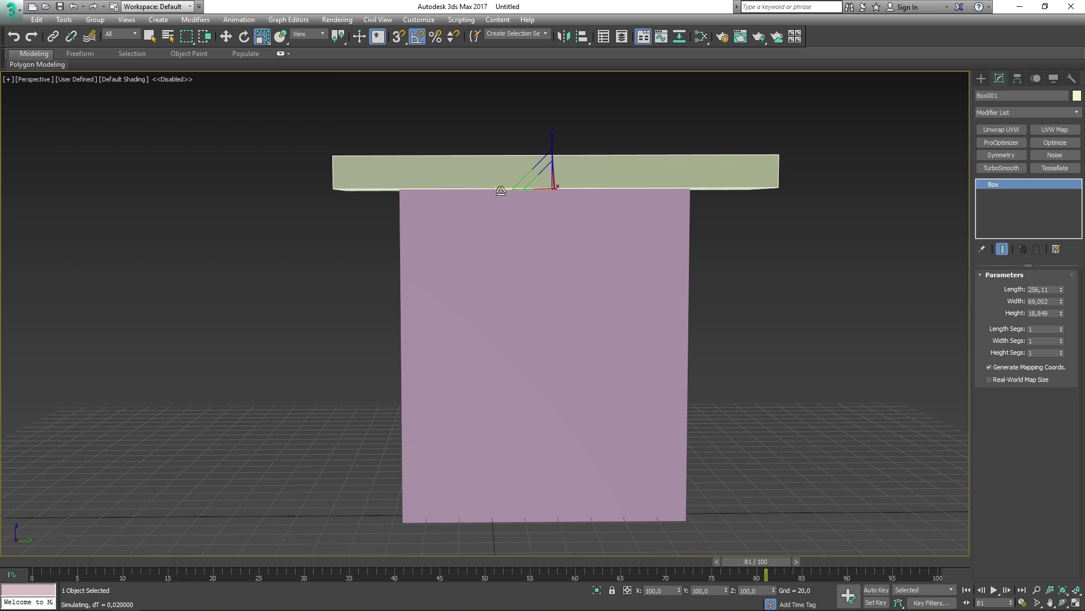
drag(537, 187, 499, 232)
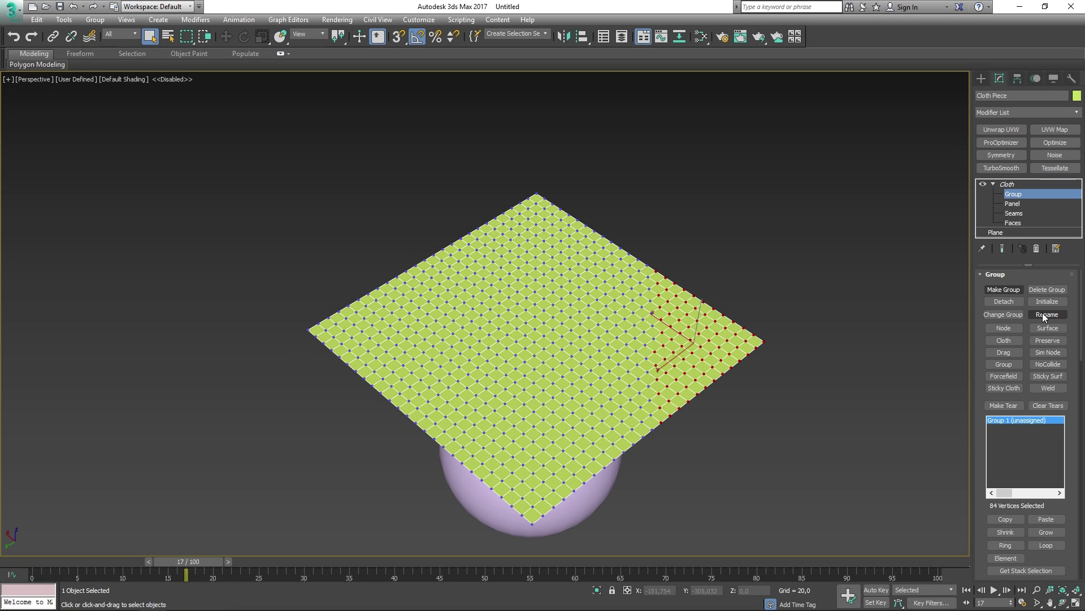
- Rename the corner vertex group to 123123, then to Test
click(1004, 289)
text(123123)
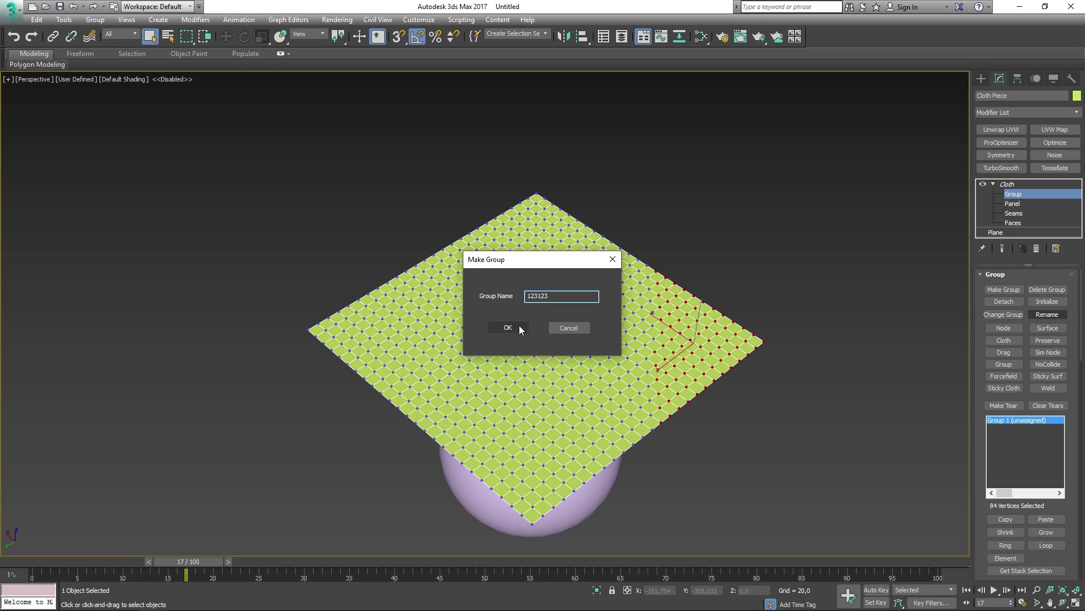
click(520, 328)
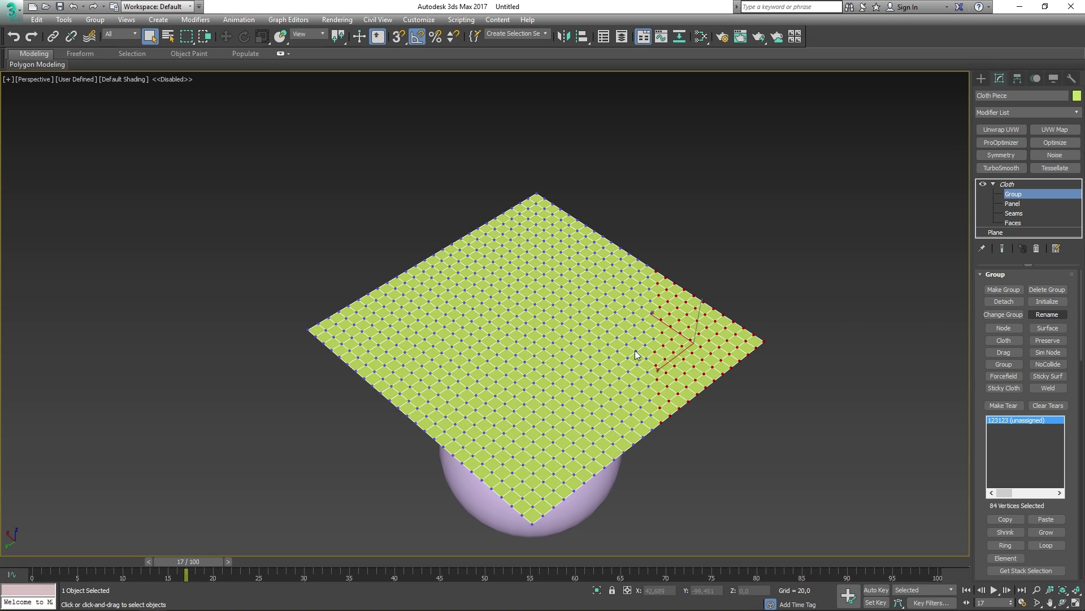
click(1048, 314)
text(Test)
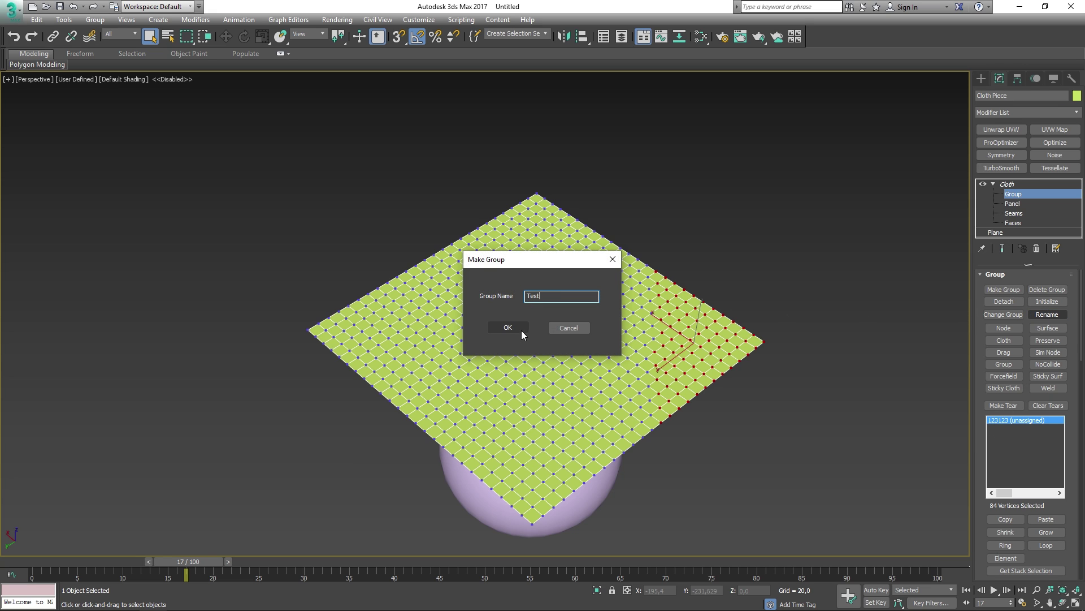
click(515, 330)
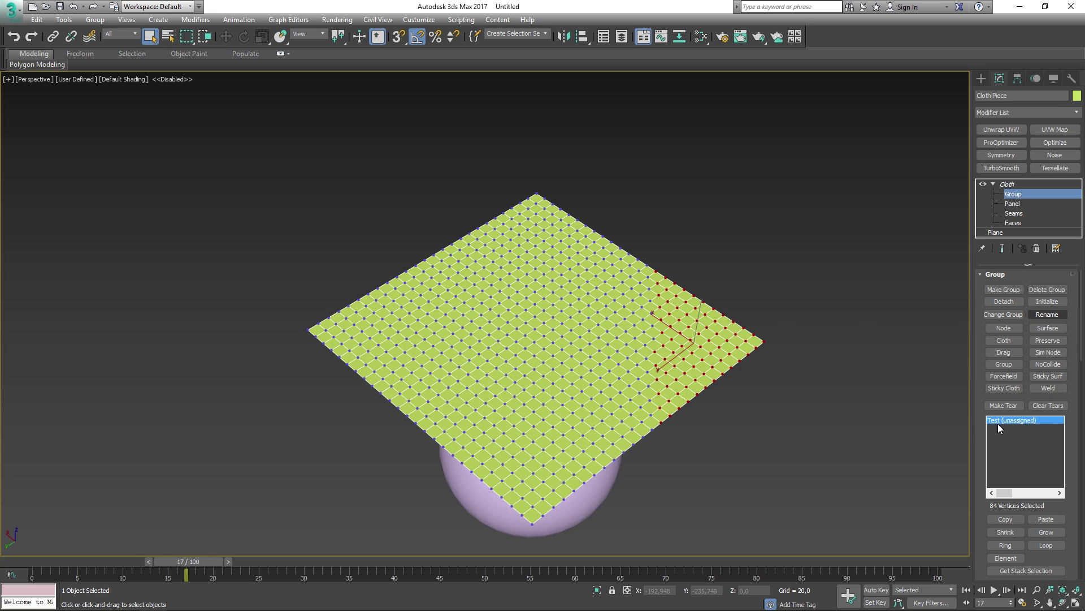
- Delete the Test group and make a new group with the default name Group001
click(1047, 289)
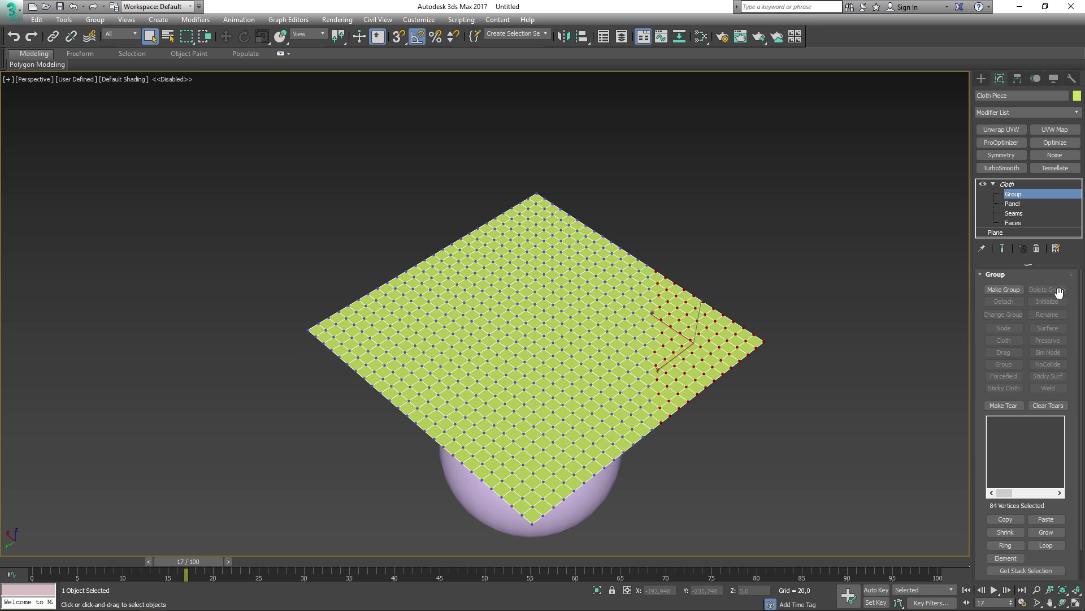
click(1004, 290)
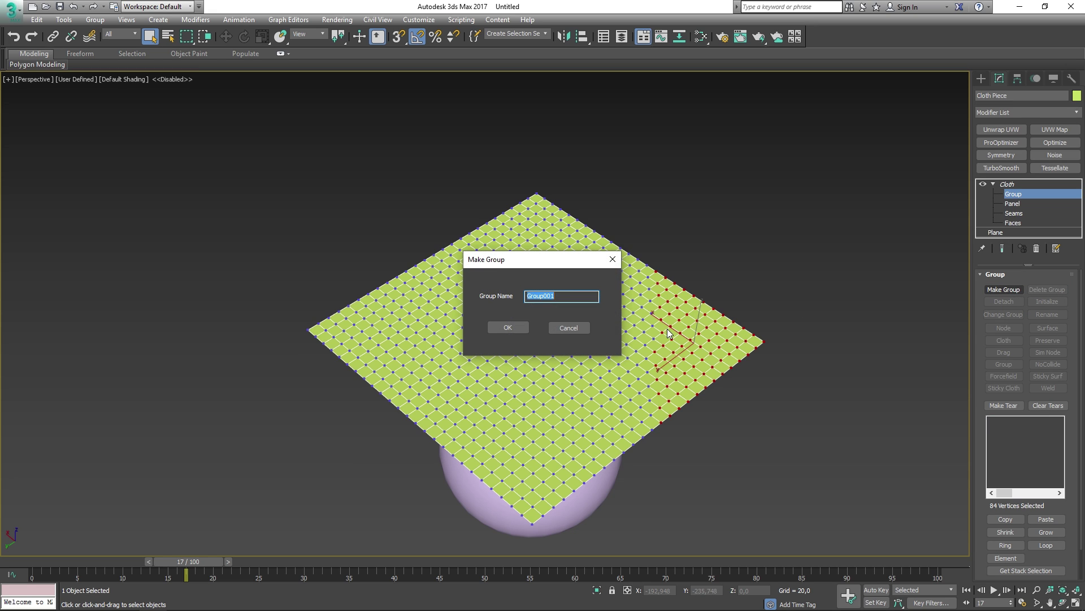
click(508, 329)
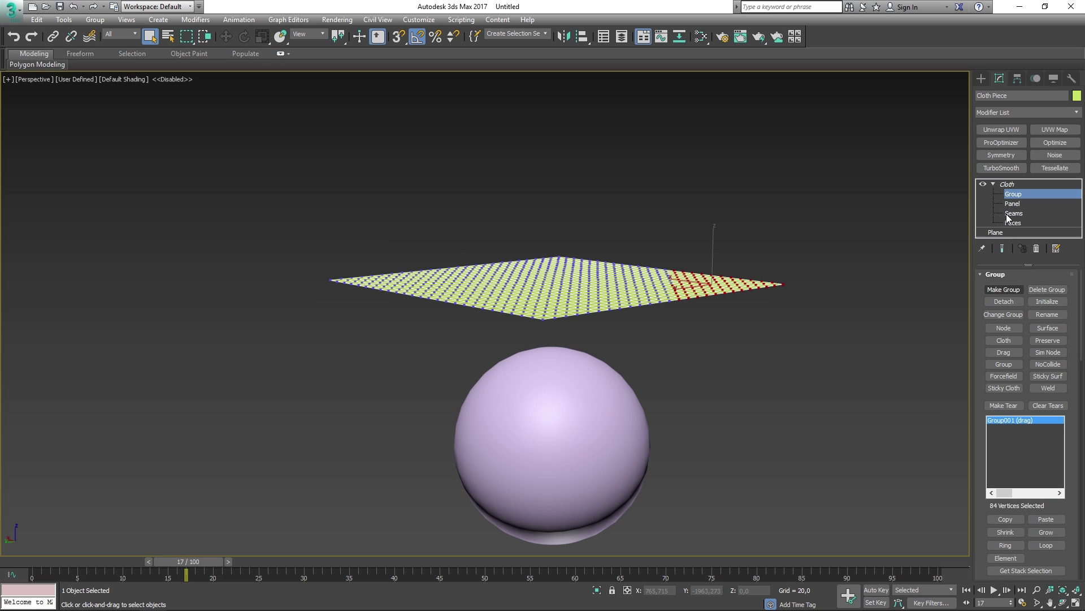
- In Cloth Object Properties, set Cloth Piece to Use Panel Properties
click(1018, 204)
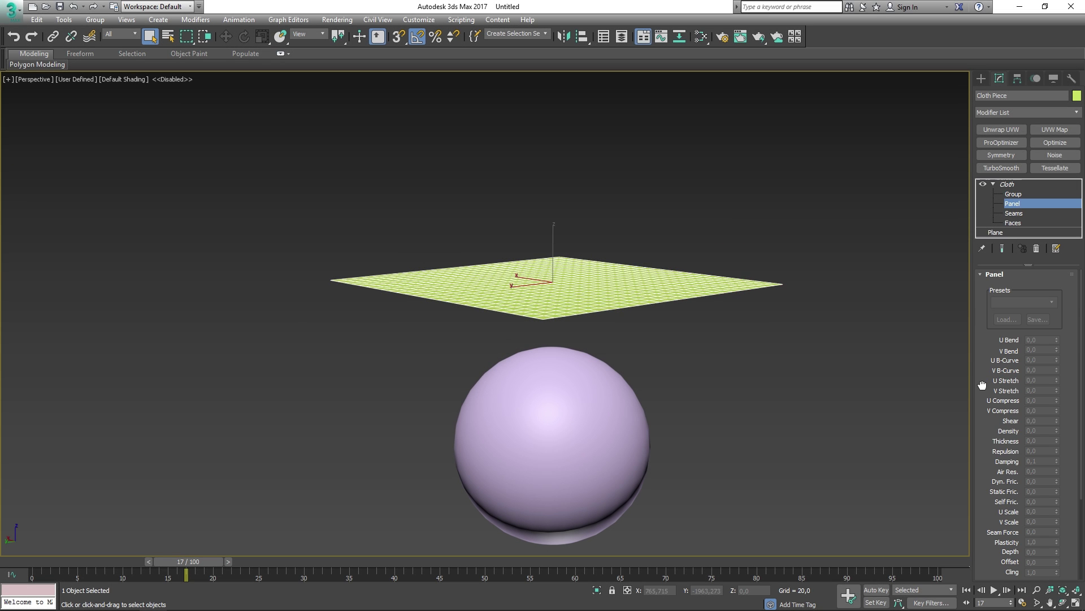
mouse_move(983, 385)
mouse_down()
mouse_move(978, 249)
mouse_move(985, 393)
mouse_up()
click(1012, 199)
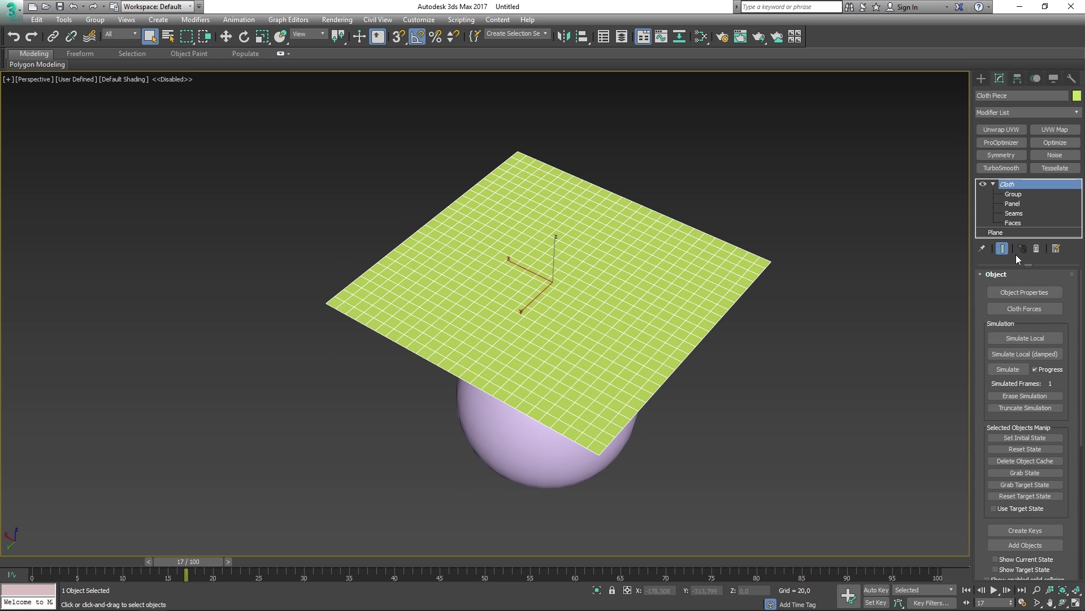
click(1024, 291)
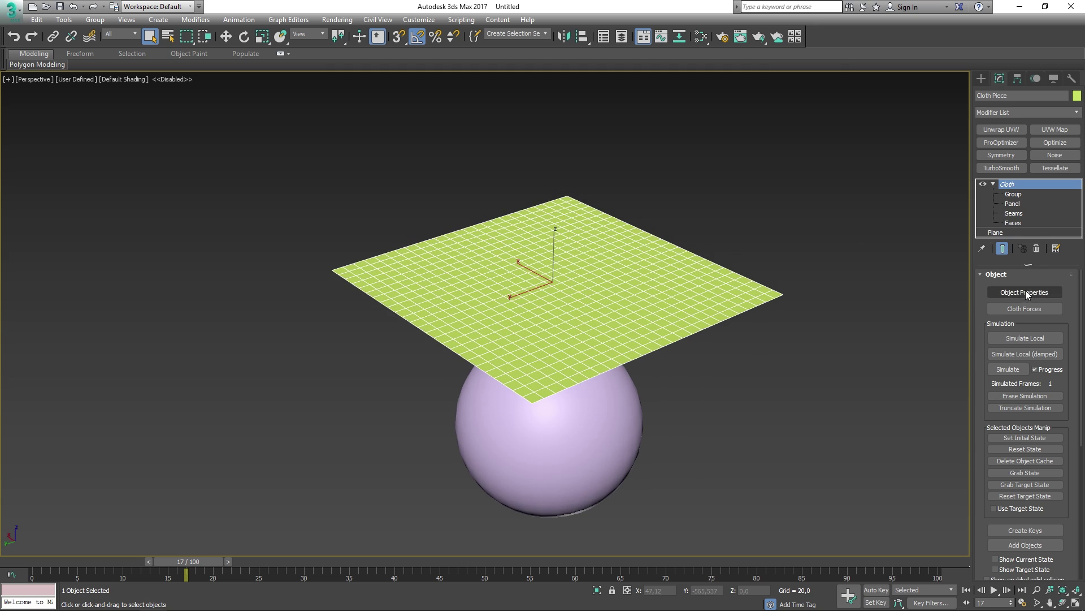
click(440, 153)
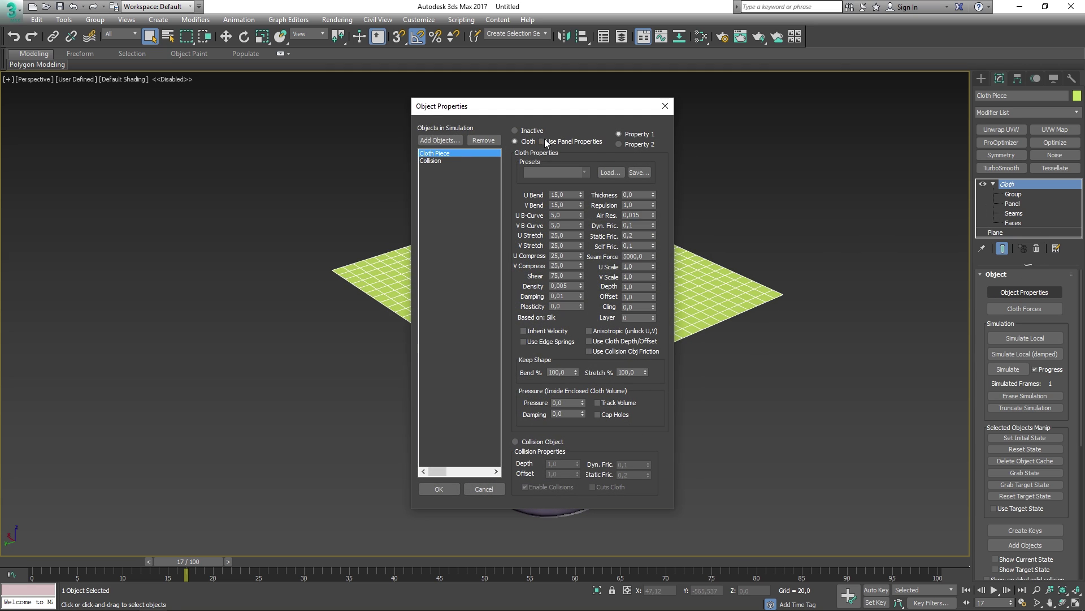
click(544, 141)
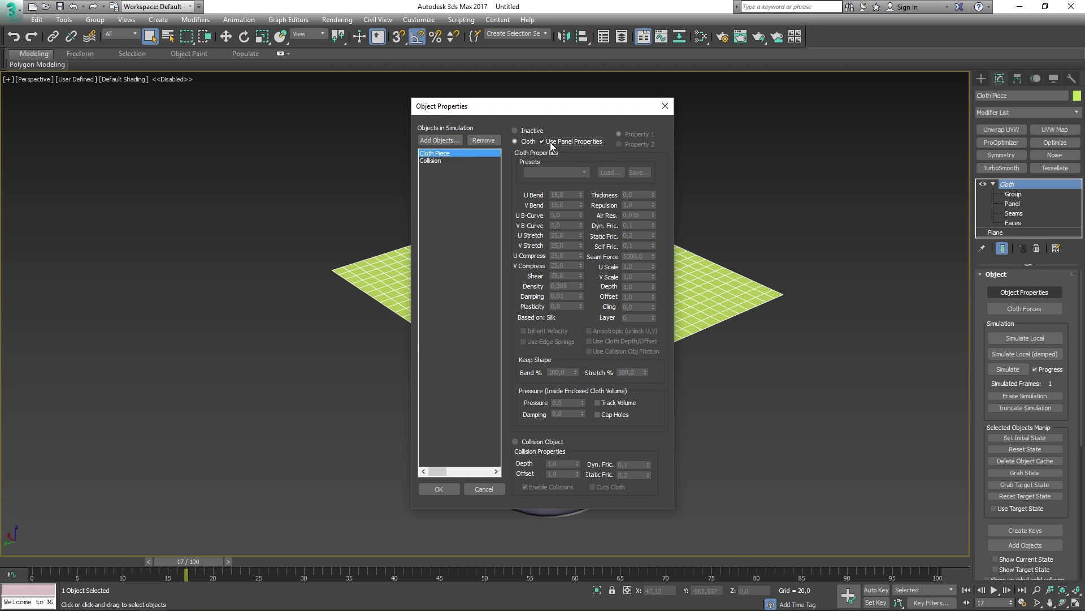
click(438, 489)
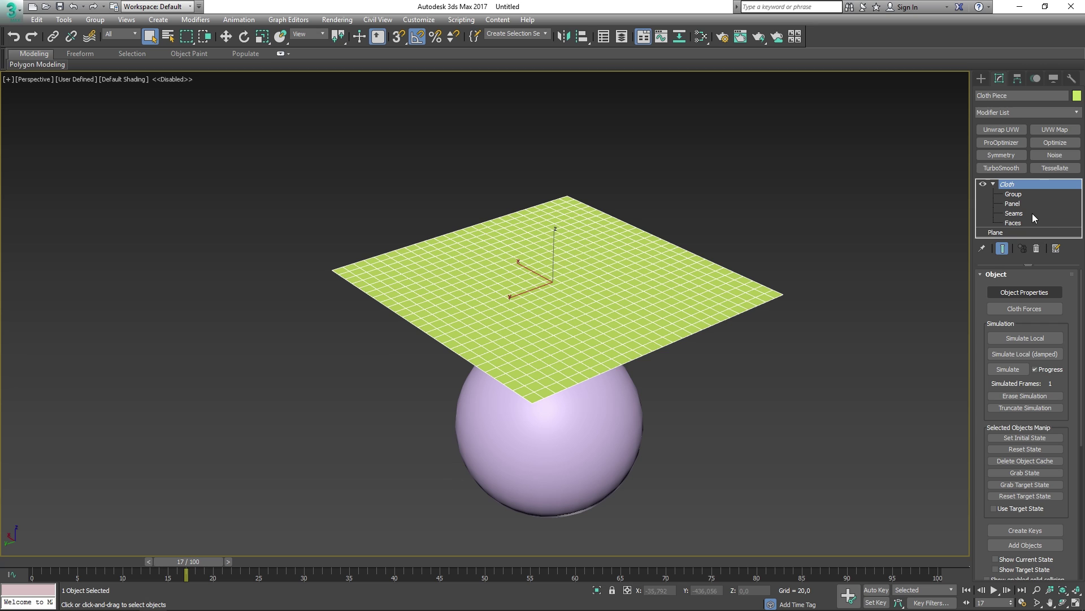
- At the Panel sub-level, apply the Silk fabric preset
click(1018, 205)
scroll(994, 380, down, 5)
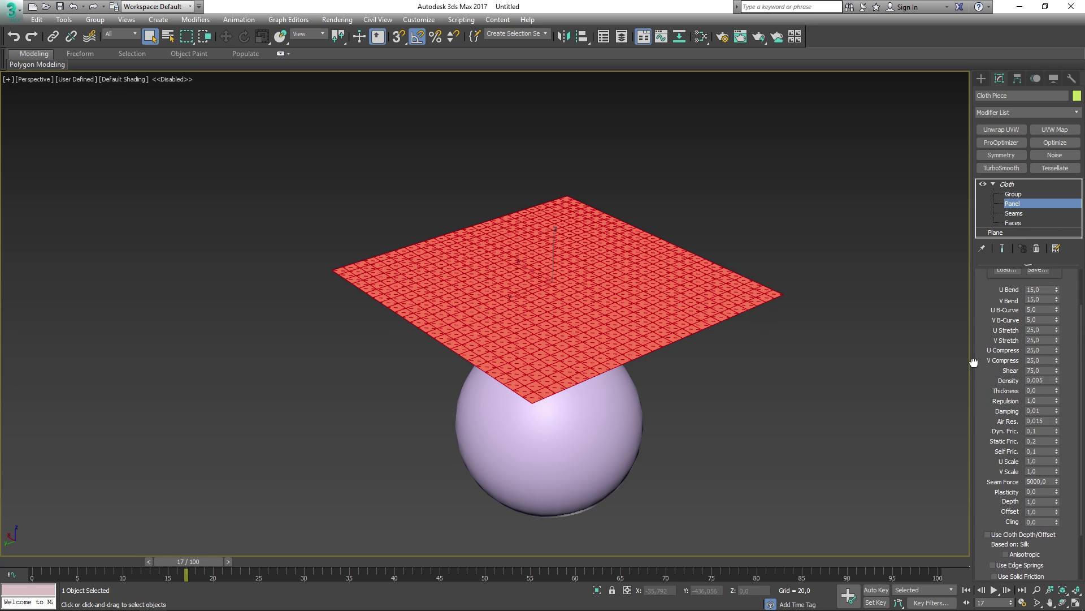
scroll(973, 376, up, 2)
click(1043, 303)
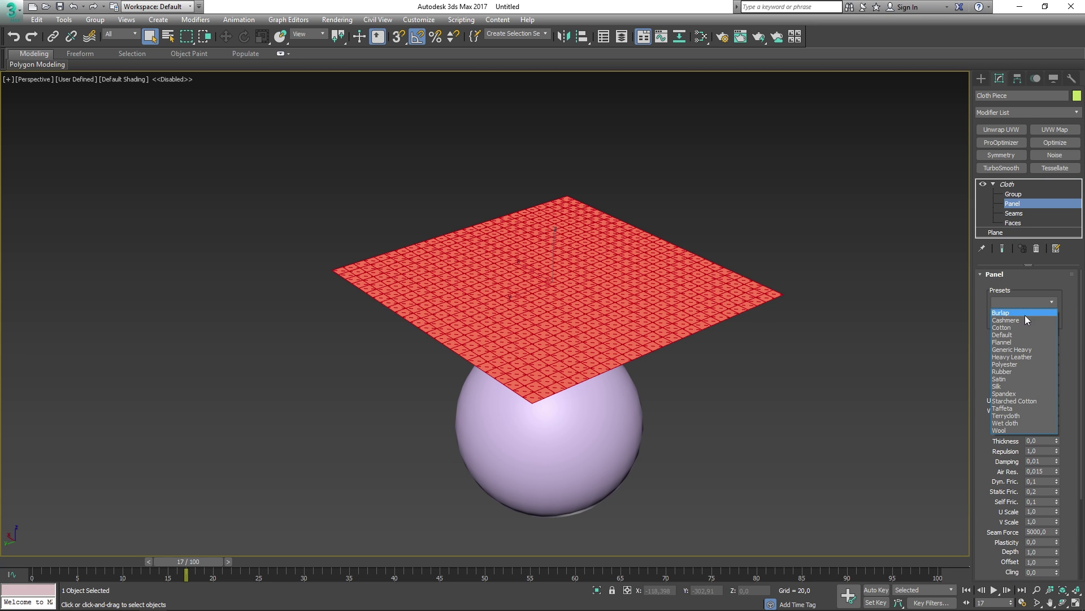
click(1021, 385)
scroll(1018, 417, down, 4)
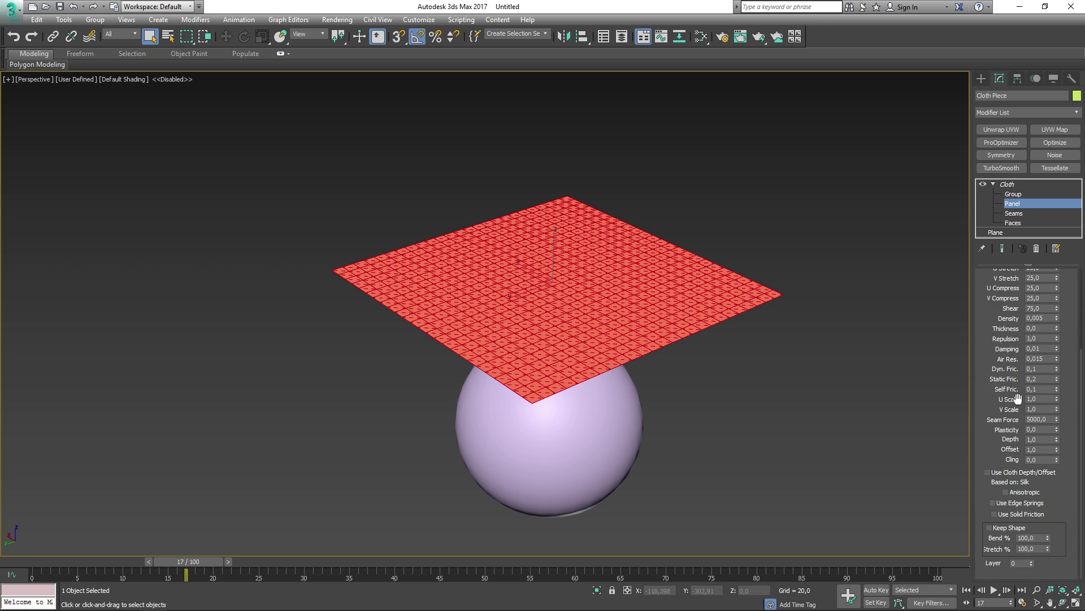
scroll(1018, 417, up, 4)
- Move through the Seams sub-level to the Cloth modifier's Faces sub-level
click(1016, 213)
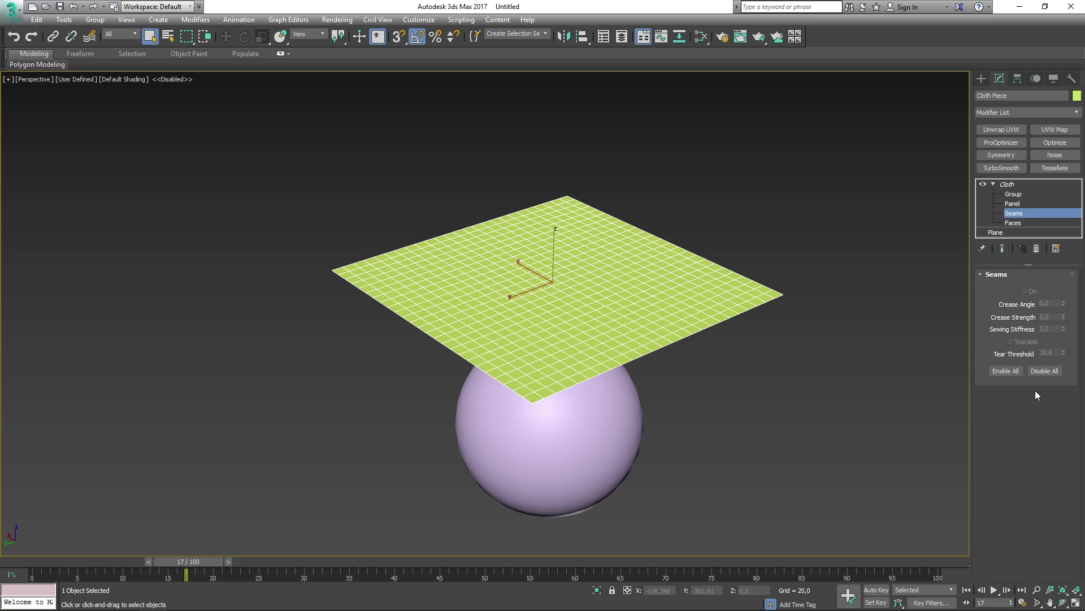
click(1016, 225)
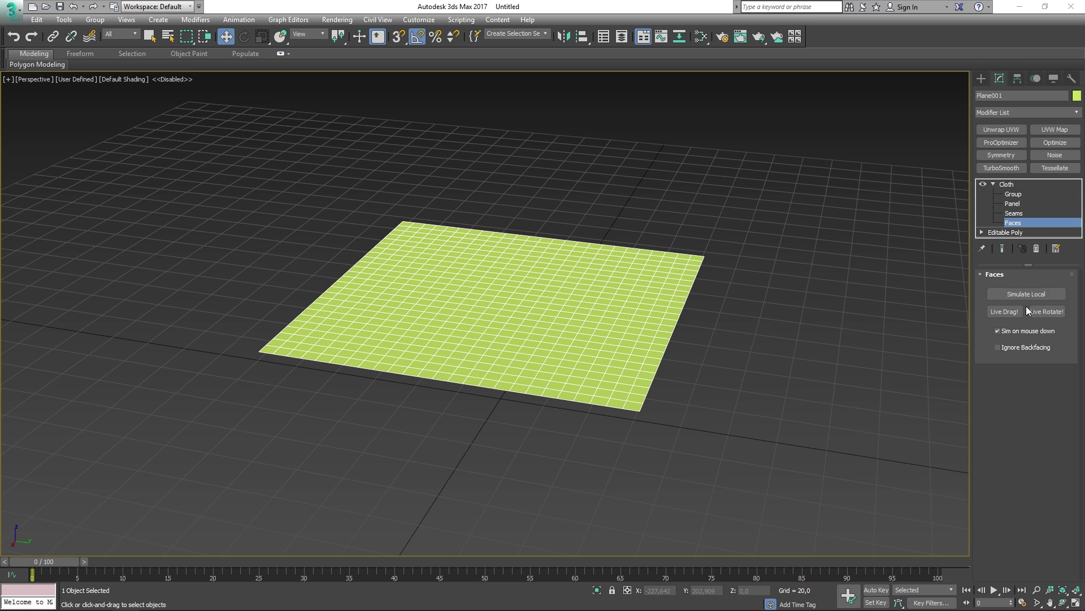
- Run Simulate Local with Live Drag! enabled and drag the plane so the cloth drapes
click(1021, 296)
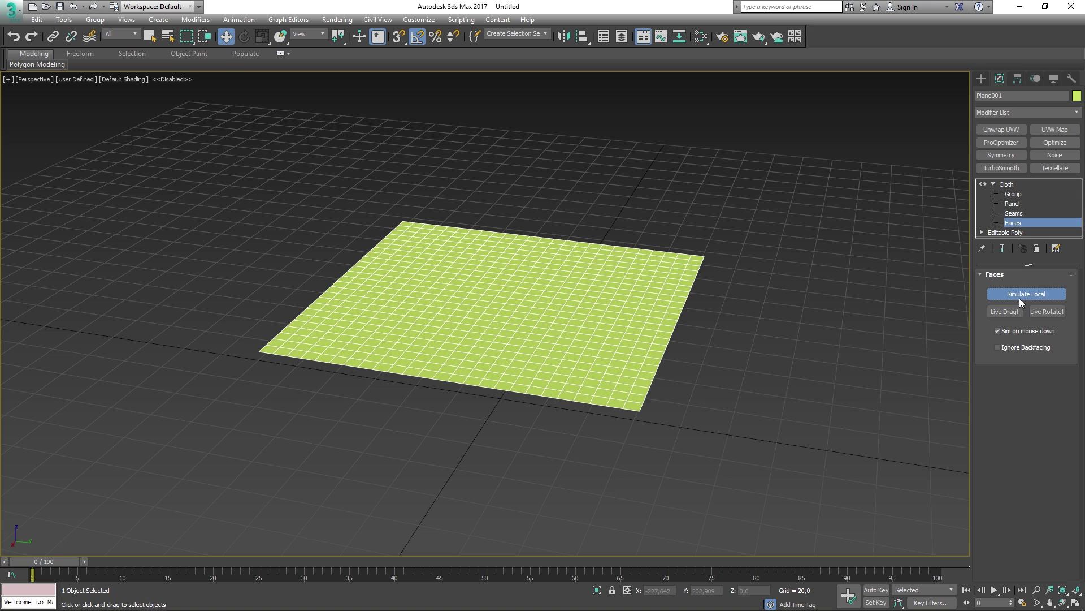
click(1004, 312)
drag(565, 303, 533, 148)
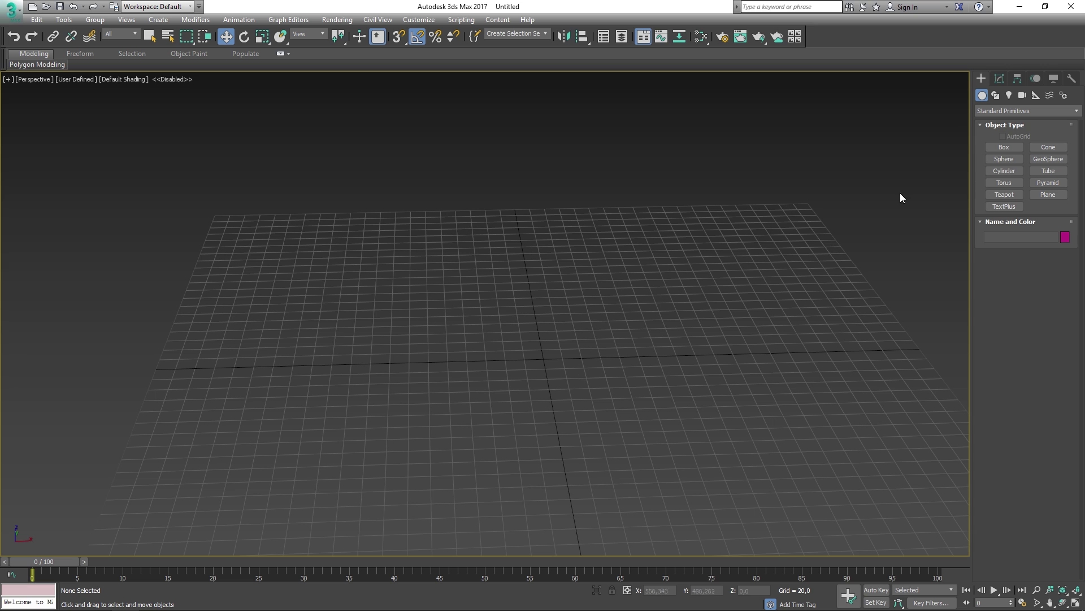
- Create a plane with Length and Width both set to 200
click(1048, 195)
drag(424, 301, 742, 447)
right_click(796, 482)
click(999, 78)
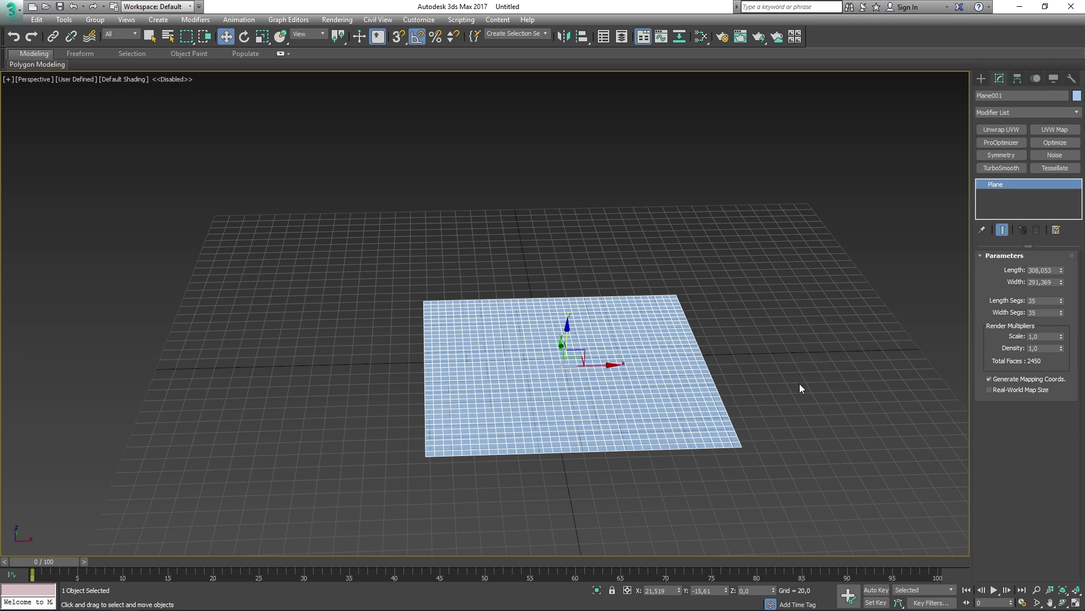
click(1043, 270)
text(200)
key(Tab)
text(200)
key(Return)
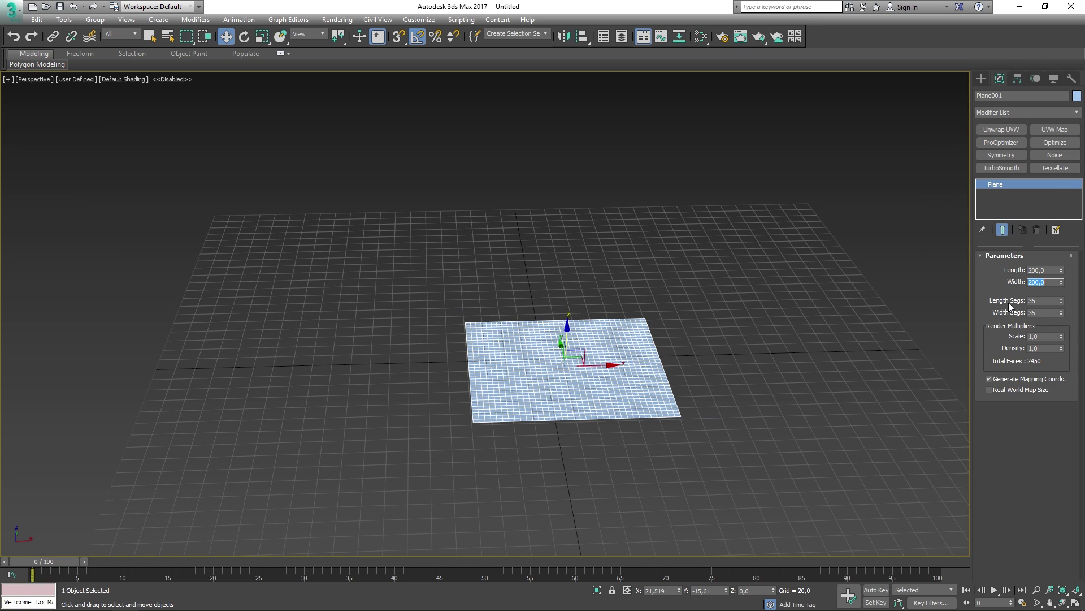
- Create a sphere next to the plane
click(737, 350)
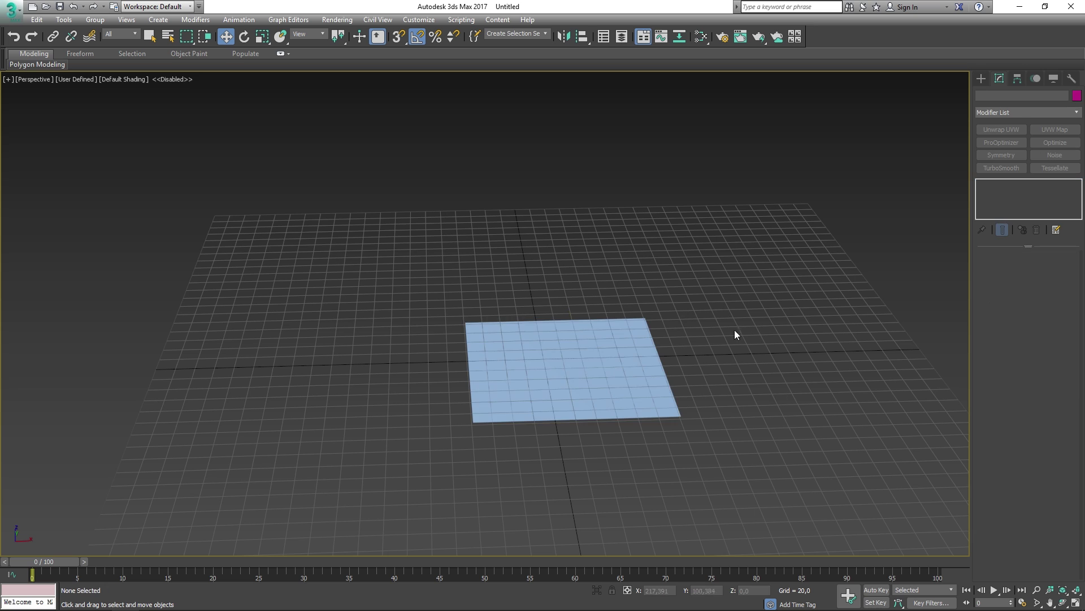
alt+middle_drag(736, 349, 923, 127)
click(665, 371)
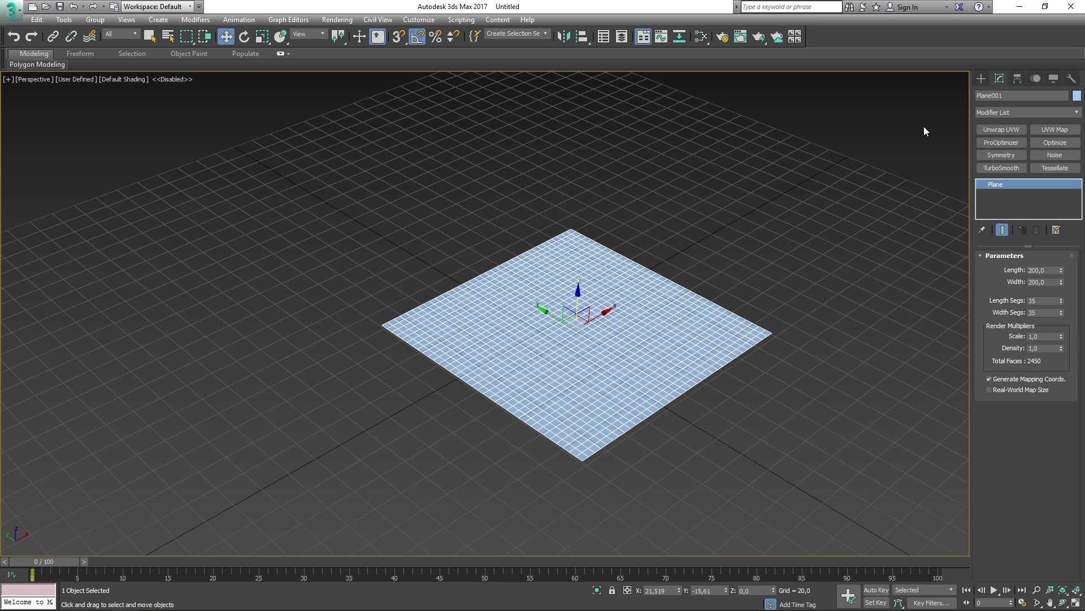
click(981, 79)
click(1011, 159)
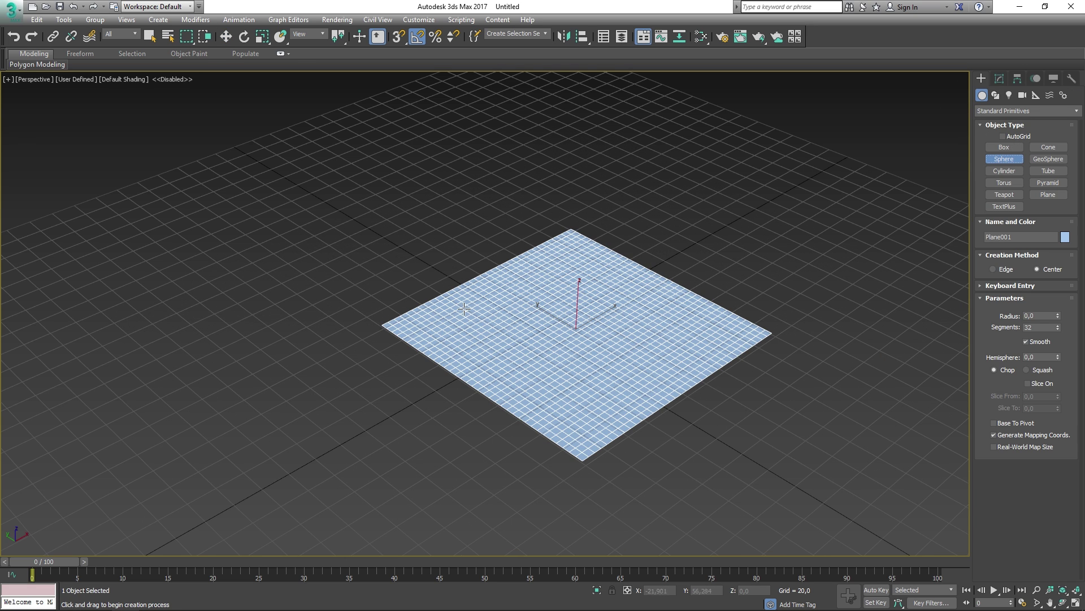
drag(379, 231, 421, 270)
- Centre the plane and the sphere at the origin by zeroing their X and Y positions
key(w)
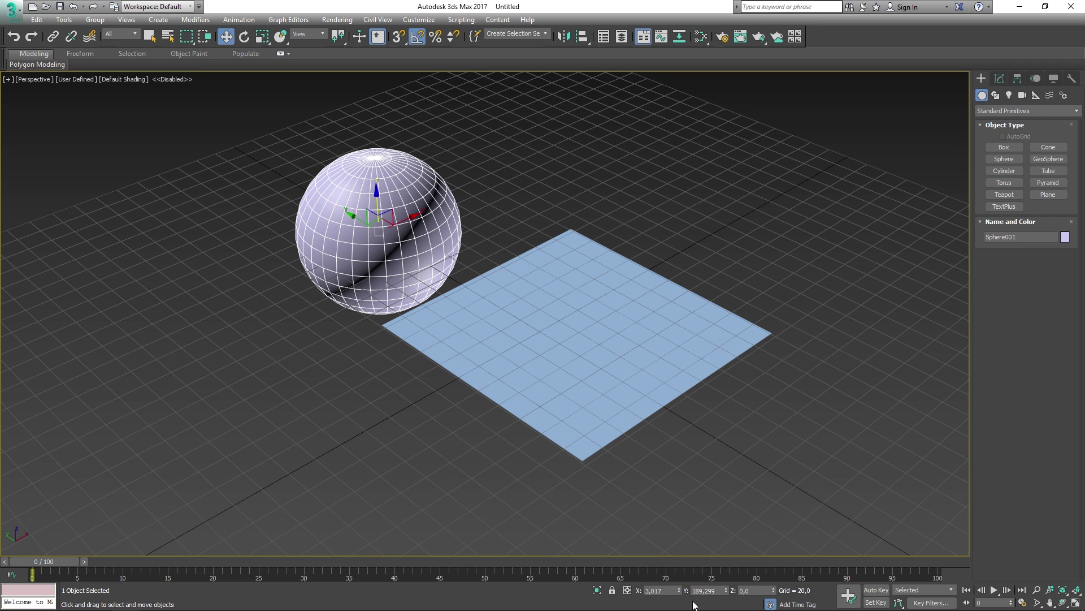
click(624, 429)
right_click(727, 590)
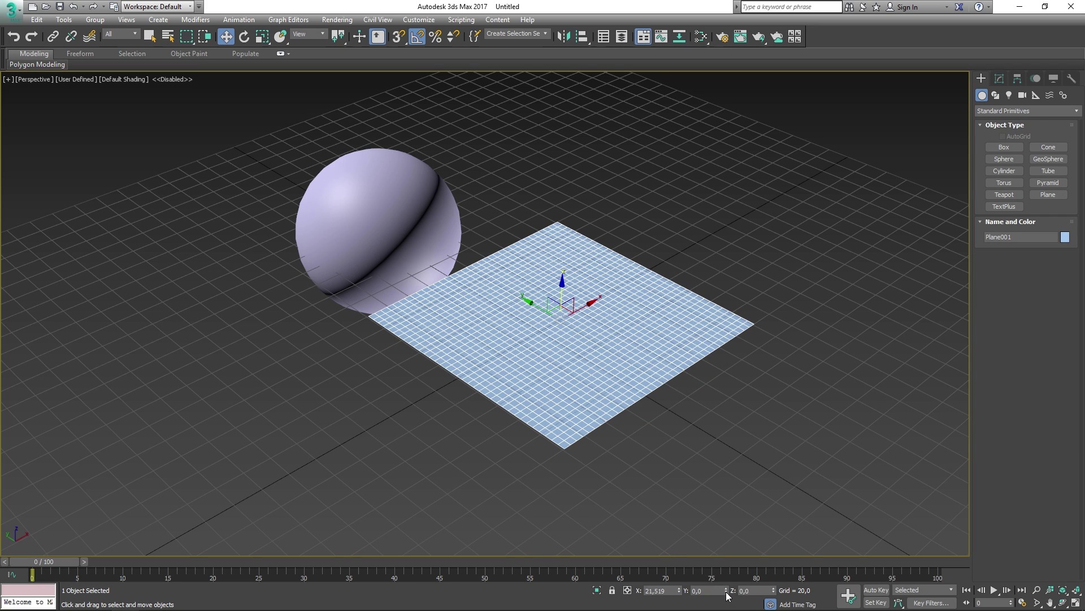
right_click(678, 589)
click(386, 225)
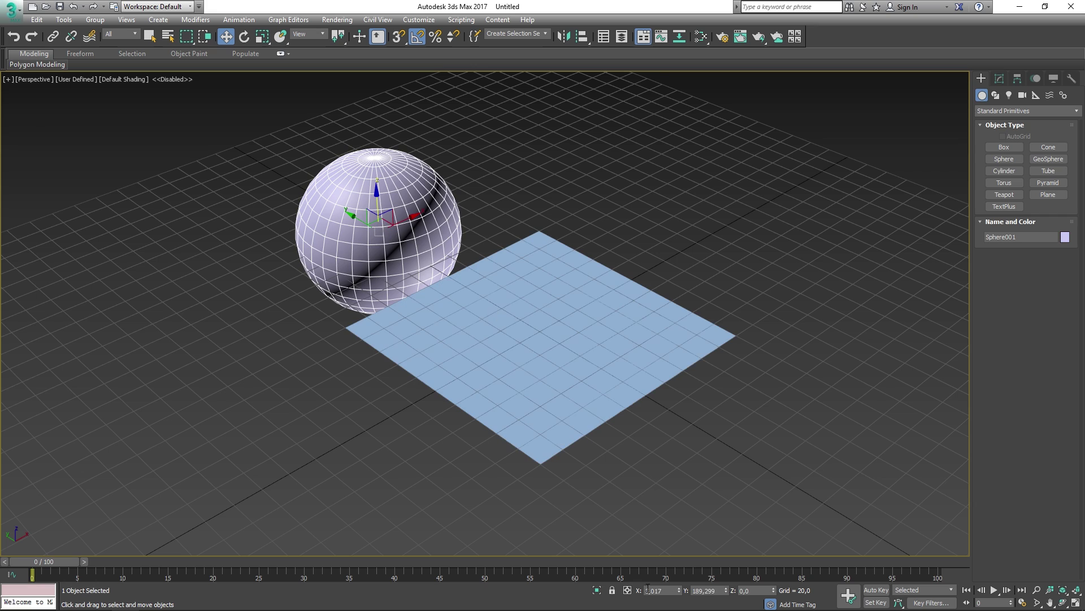
right_click(679, 590)
right_click(726, 589)
click(778, 356)
click(679, 342)
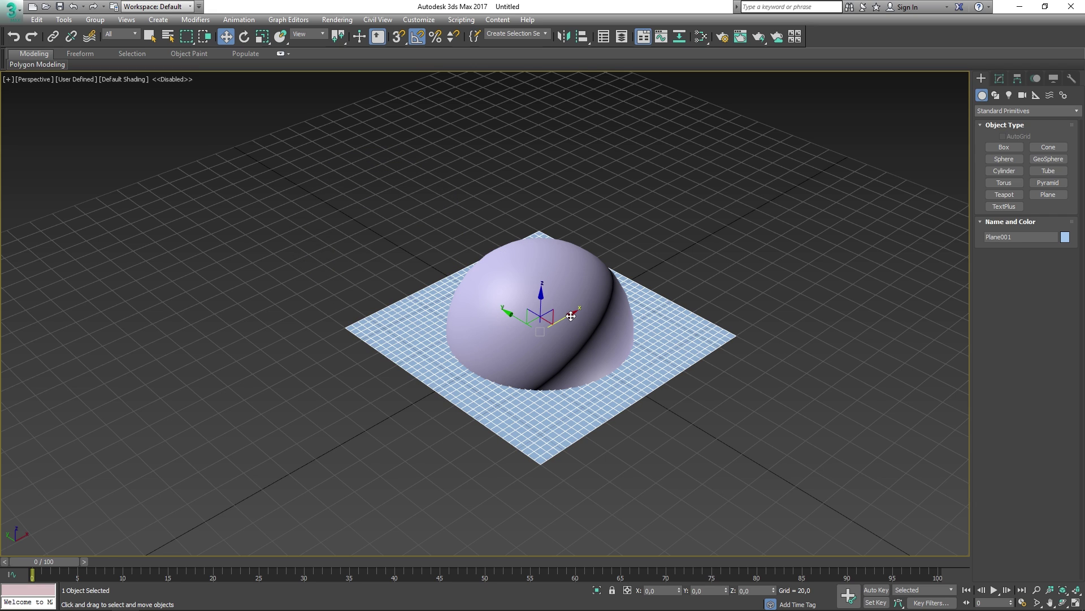
click(571, 316)
- Adjust the sphere's radius so it pokes through the plane
click(1000, 78)
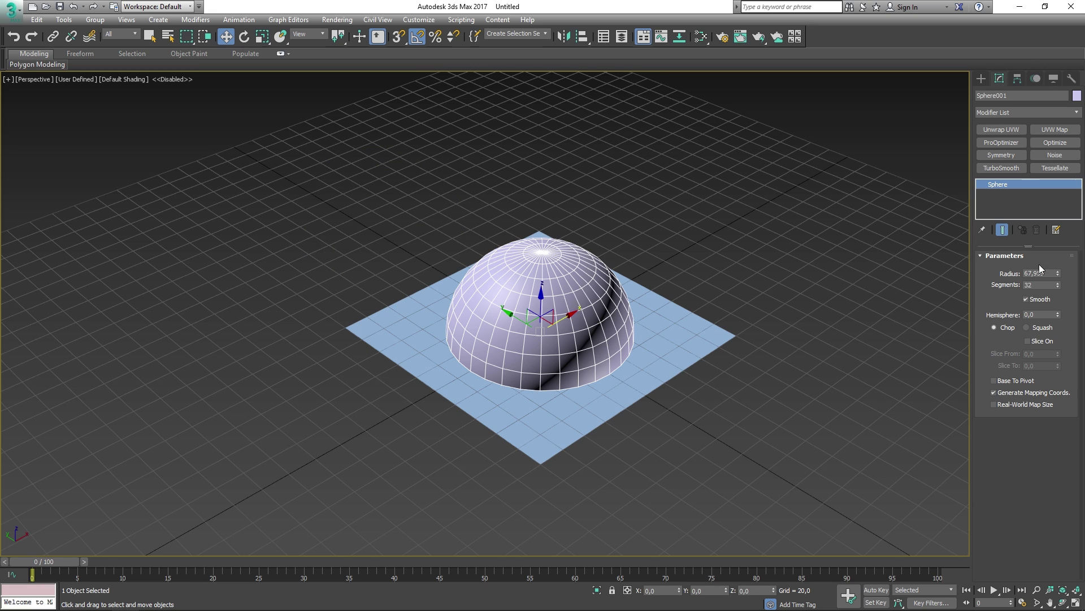
drag(1059, 276, 1059, 265)
click(768, 270)
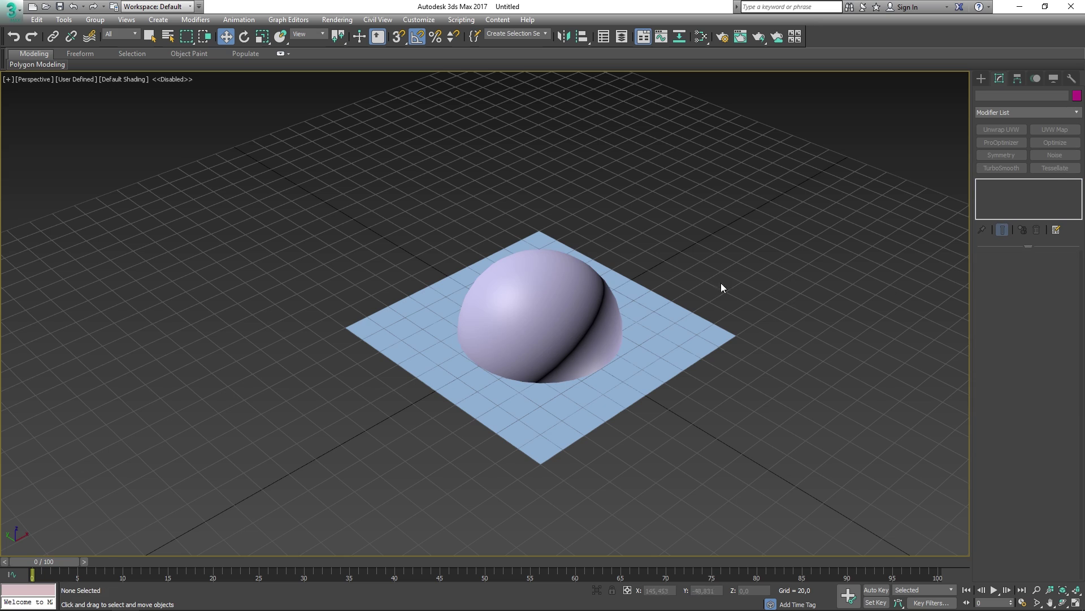
alt+middle_drag(725, 281, 605, 230)
middle_drag(589, 277, 557, 288)
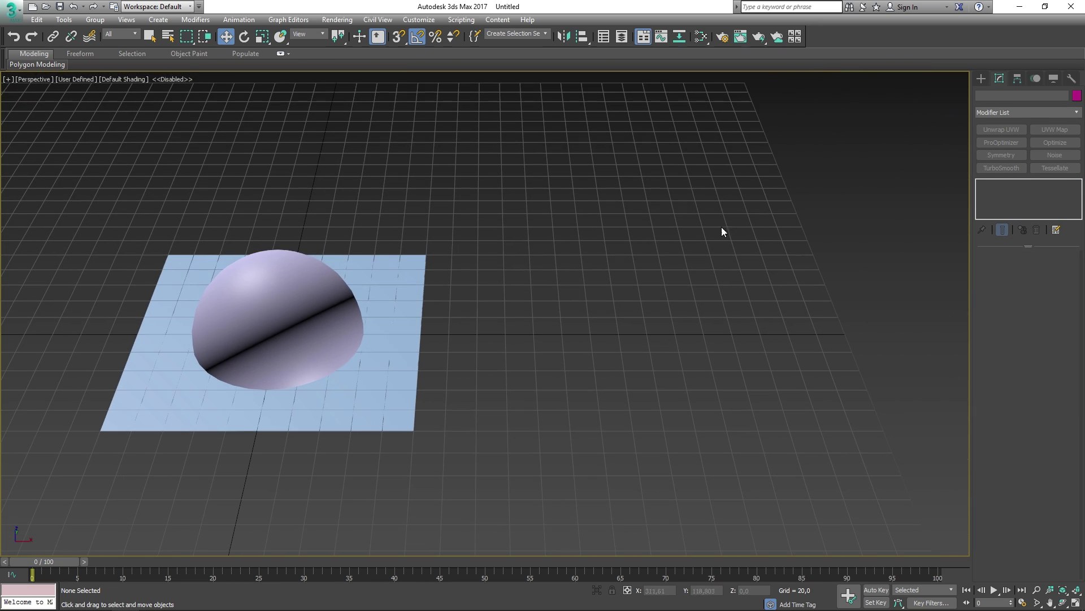
- Draw a rectangle spline beside the plane and move it toward the plane
click(982, 78)
click(995, 95)
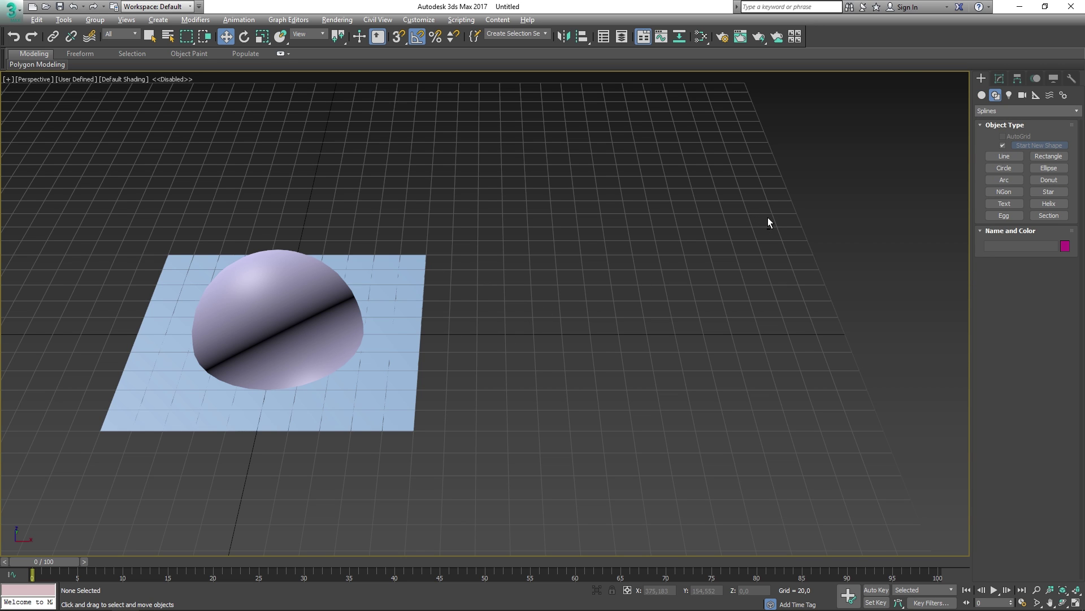
alt+middle_drag(751, 249, 745, 250)
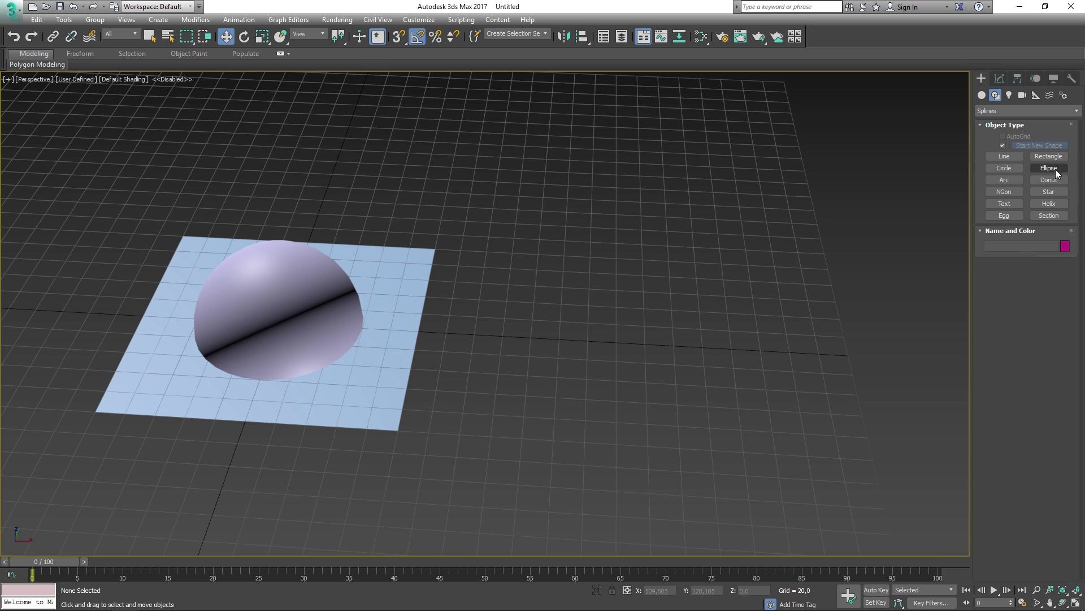
click(1042, 160)
drag(650, 166, 844, 303)
middle_drag(924, 112, 772, 210)
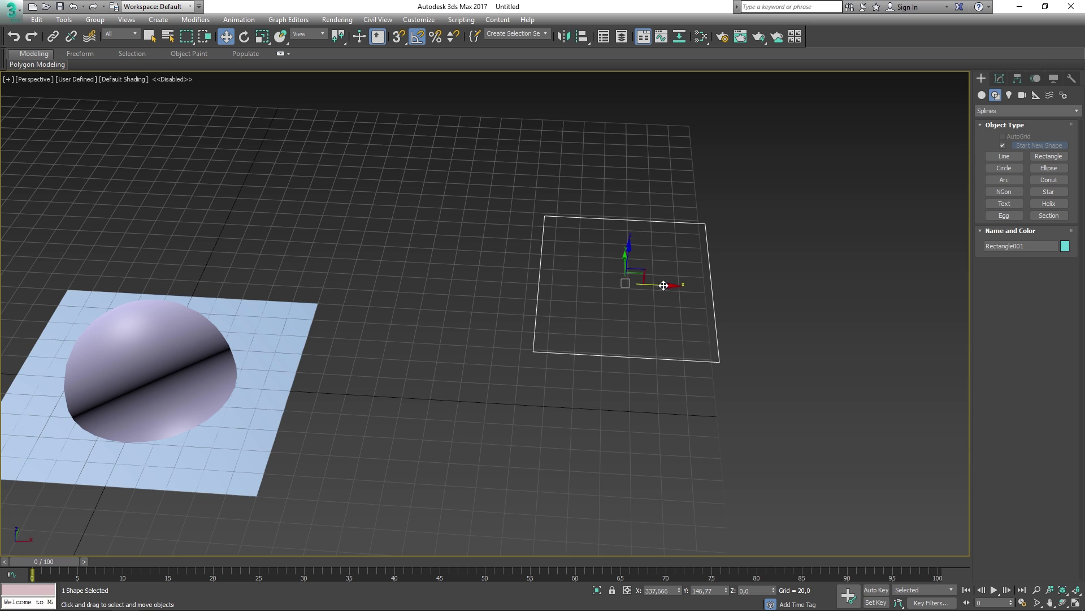
drag(661, 286, 574, 281)
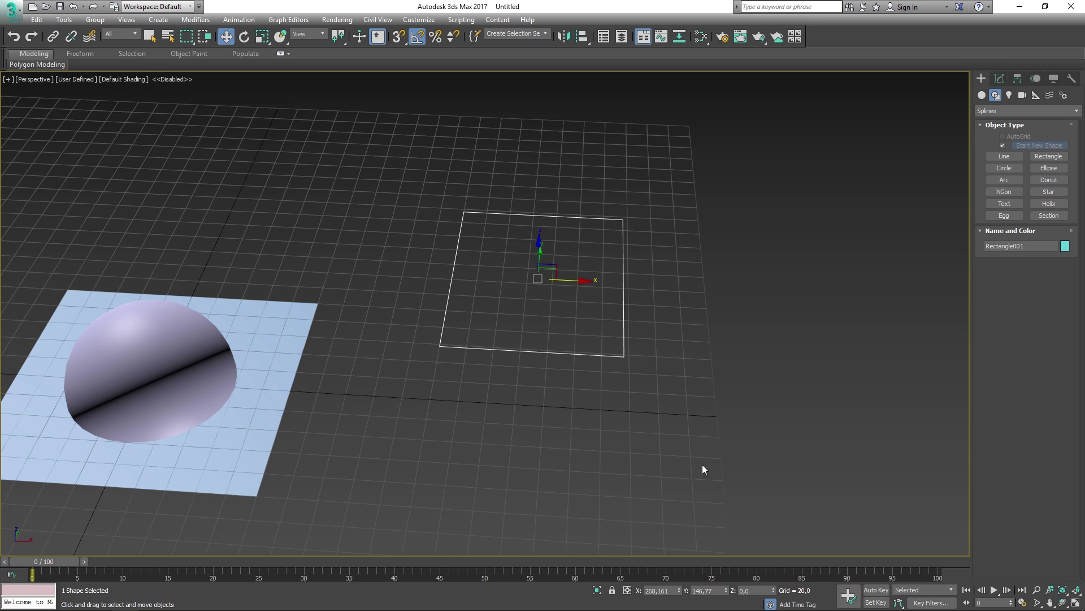
middle_drag(533, 195, 570, 218)
- Apply the Garment Maker modifier to turn the rectangle into a triangulated mesh
click(1000, 79)
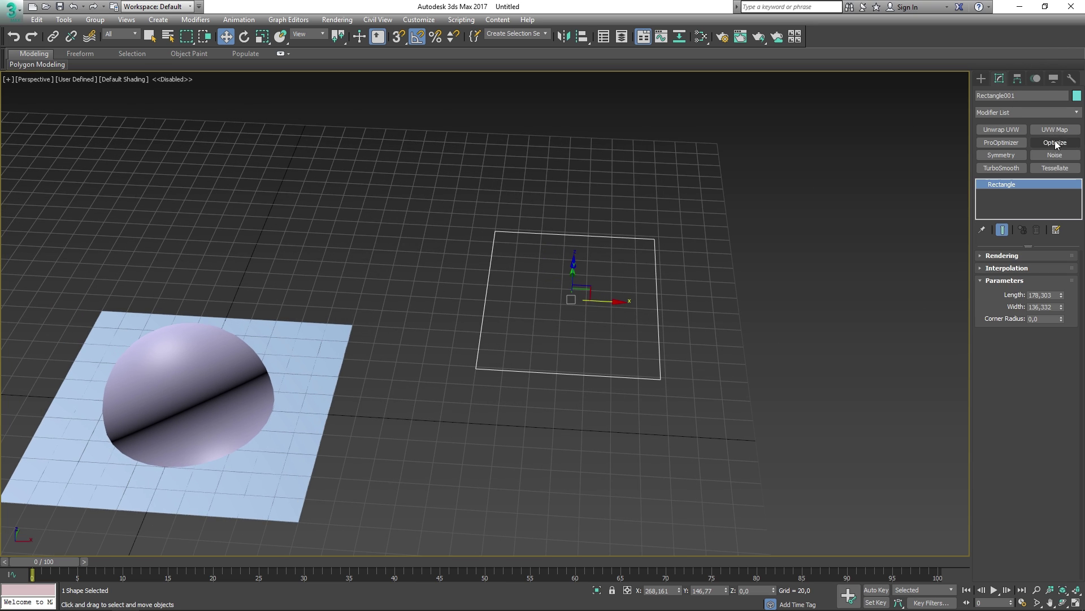
click(1010, 113)
scroll(1070, 230, down, 6)
scroll(1070, 230, down, 7)
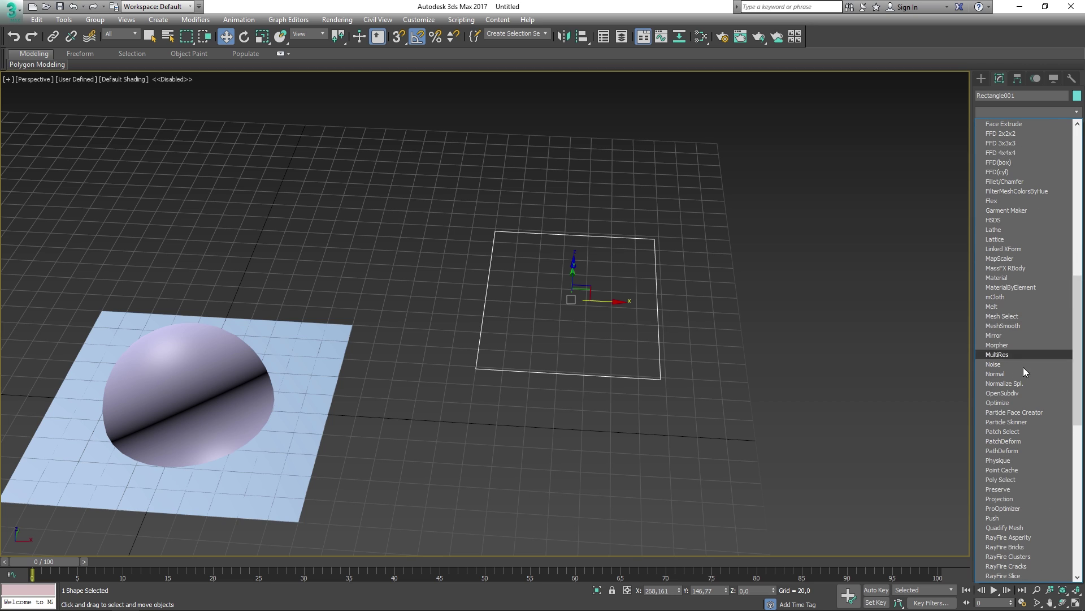
scroll(1027, 310, down, 1)
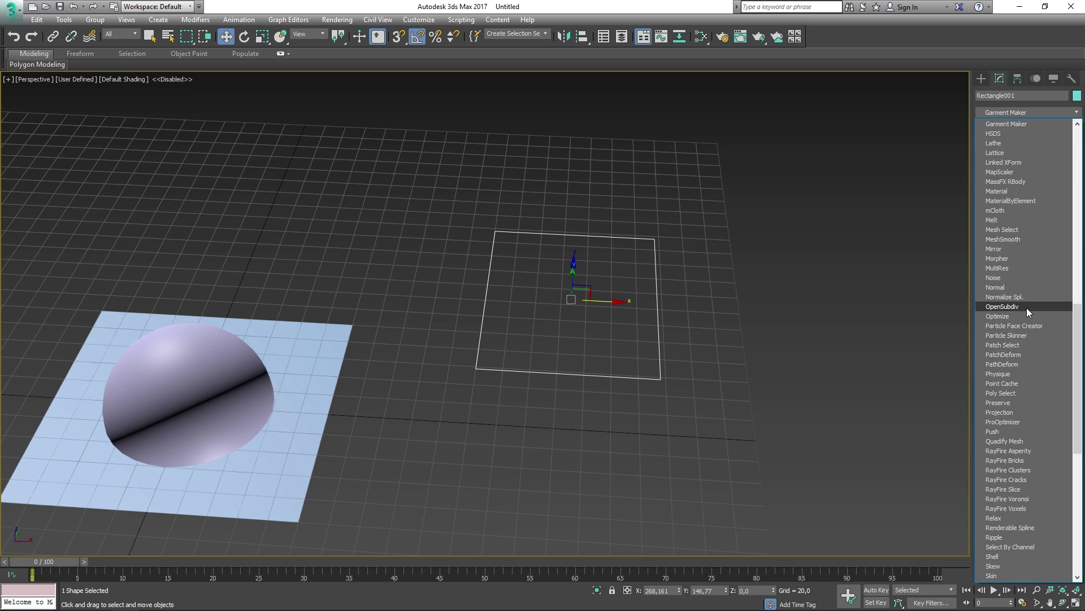
click(1009, 116)
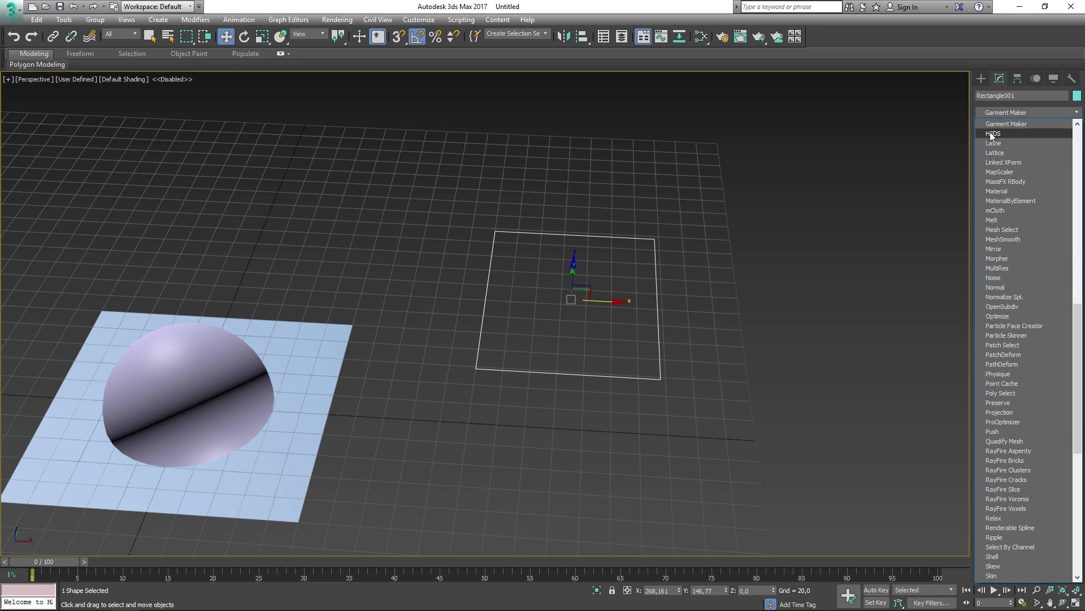
click(1004, 124)
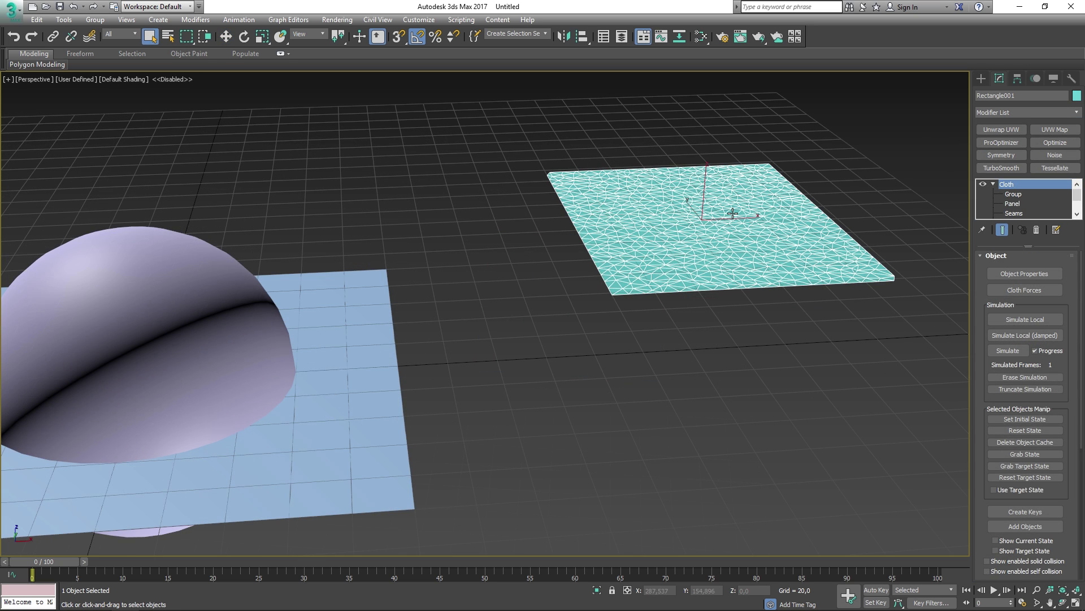
- Delete the triangulated cloth rectangle and frame the sphere and plane
key(Delete)
key(z)
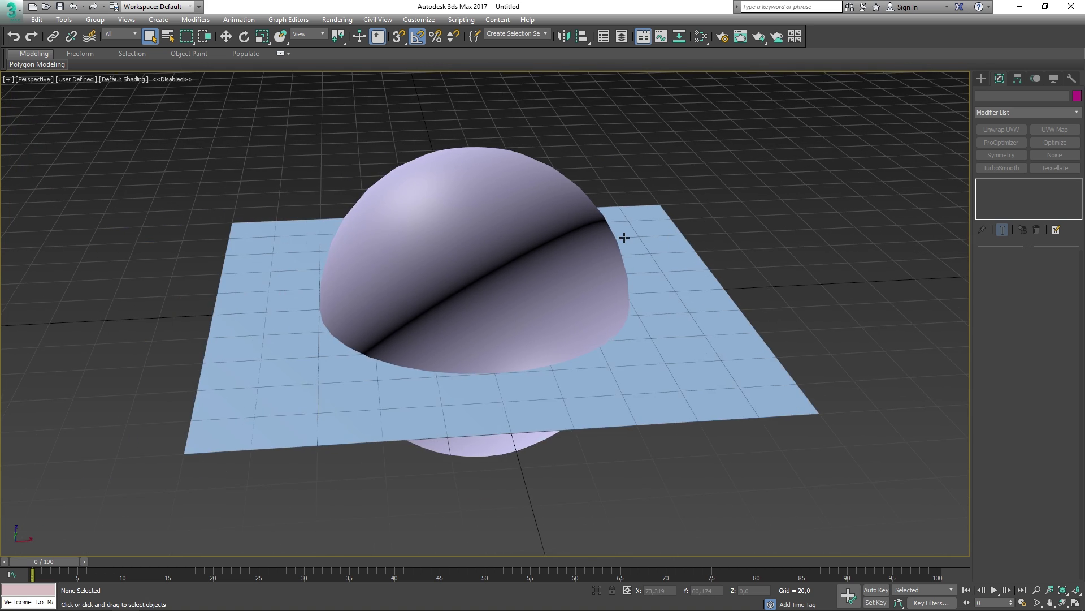
scroll(625, 235, down, 4)
alt+middle_drag(648, 229, 559, 297)
- Move Plane001 up along Z to 127,005, above the sphere
click(647, 279)
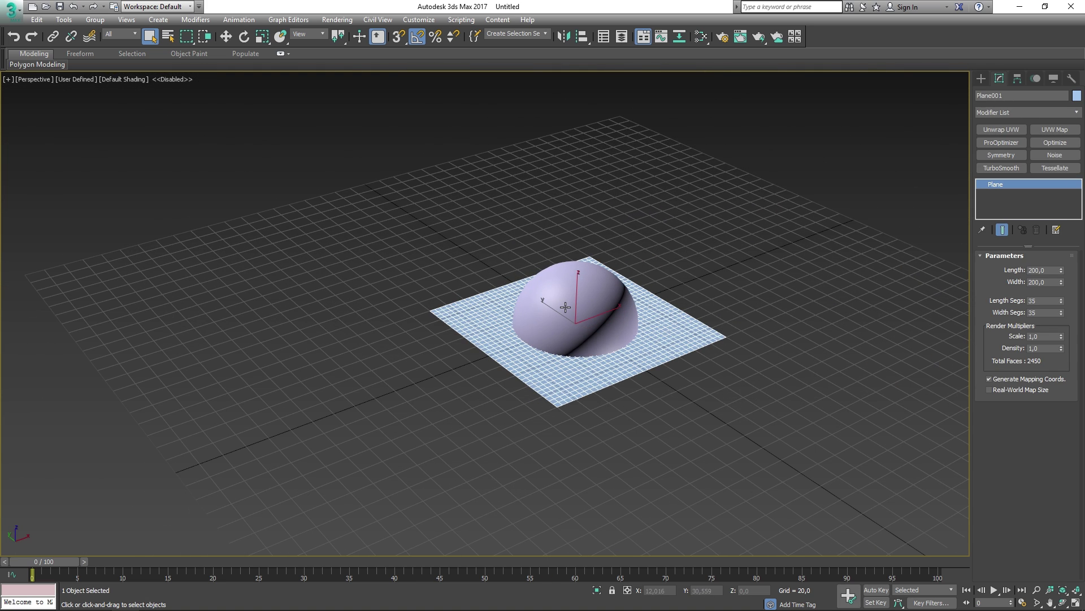
key(w)
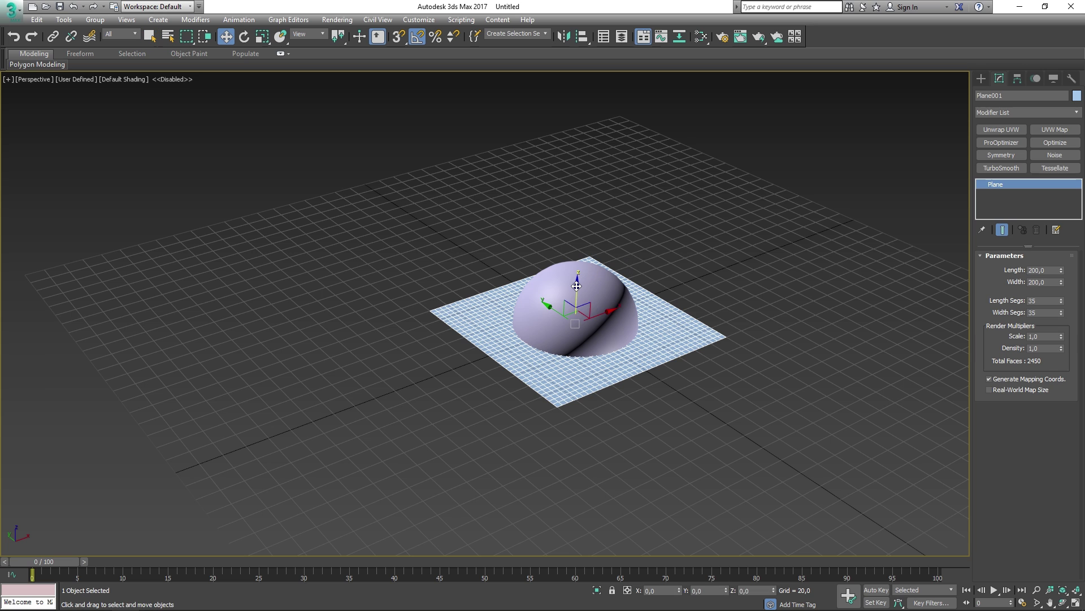
drag(577, 289, 579, 163)
alt+middle_drag(627, 276, 581, 310)
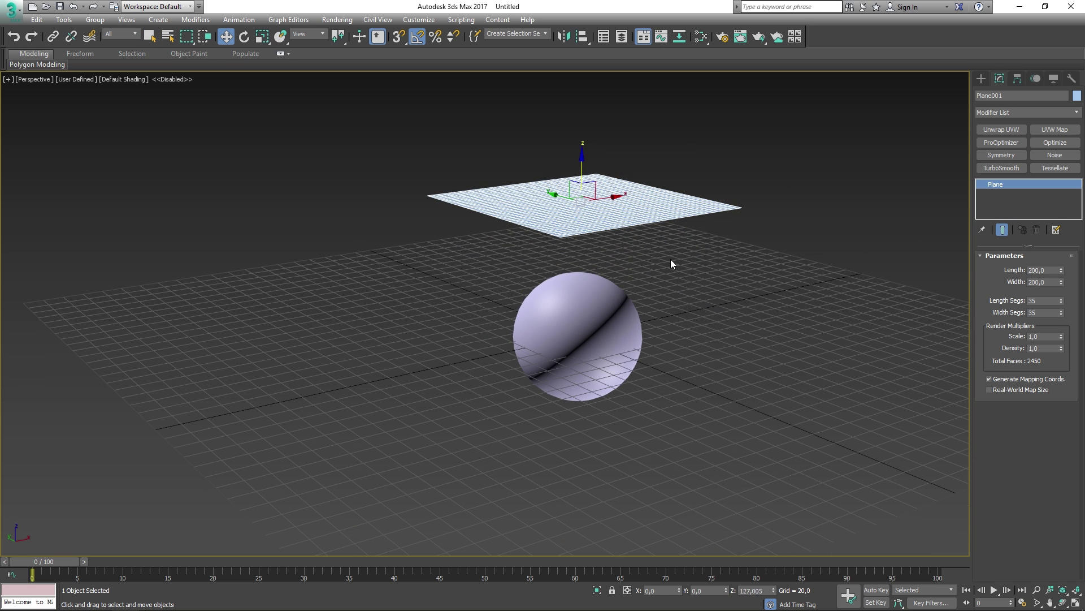
scroll(672, 258, up, 5)
middle_drag(674, 257, 599, 273)
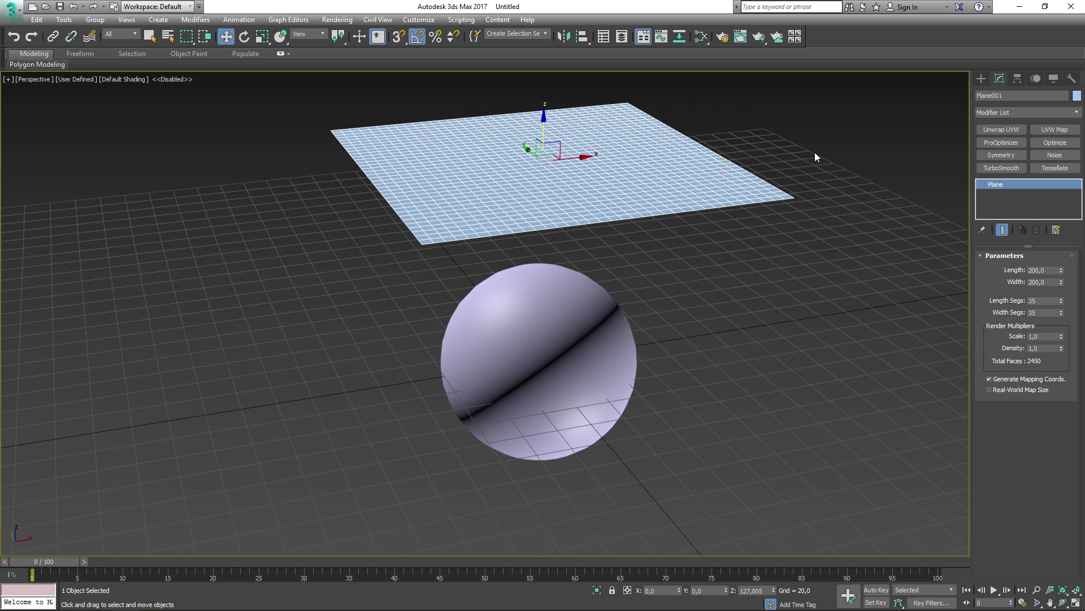
click(999, 112)
click(1002, 113)
click(883, 139)
click(658, 161)
- Pick Cloth from the Modifier List for Plane001
click(1019, 112)
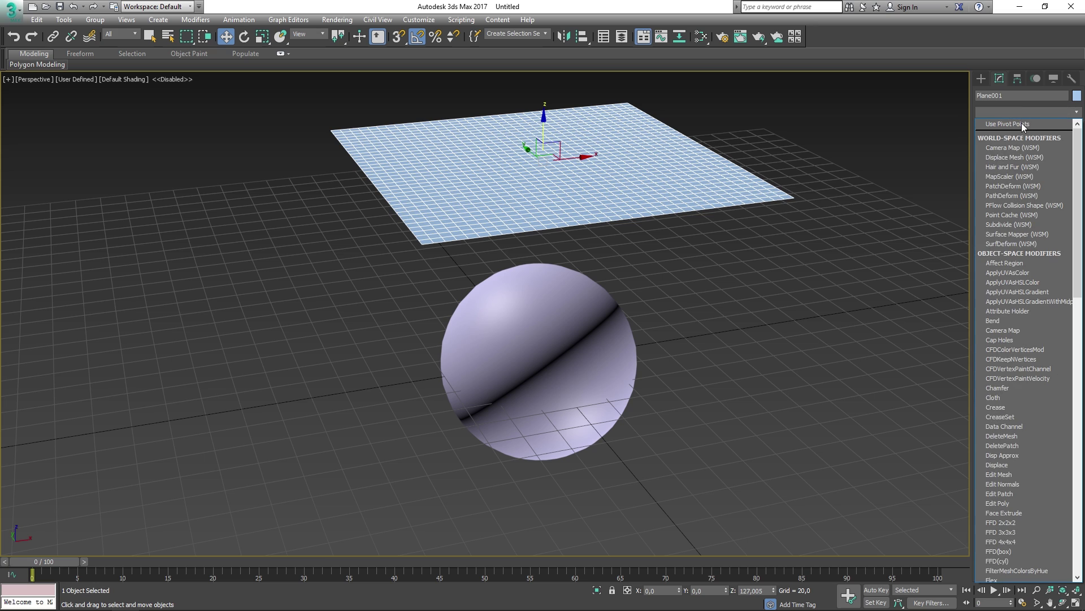
click(1009, 397)
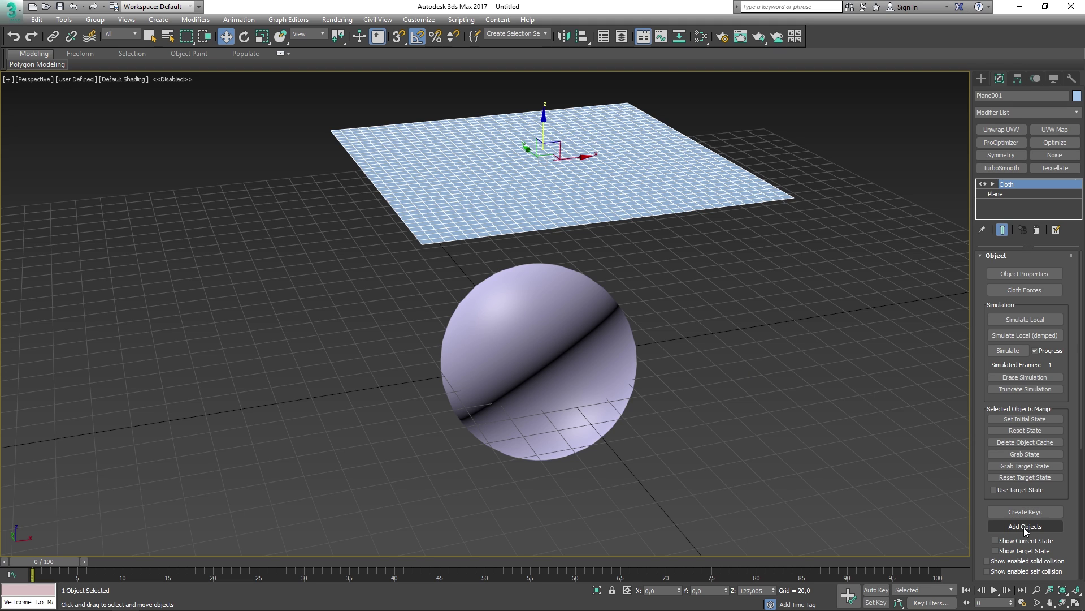
- Add Sphere001 to the cloth simulation in Object Properties
click(1013, 274)
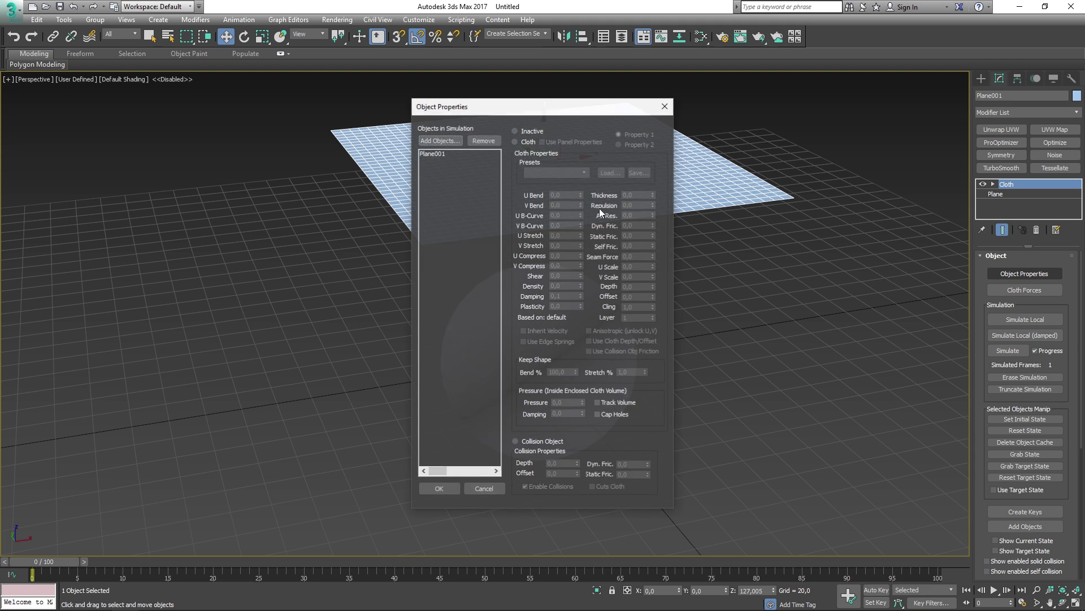
click(441, 140)
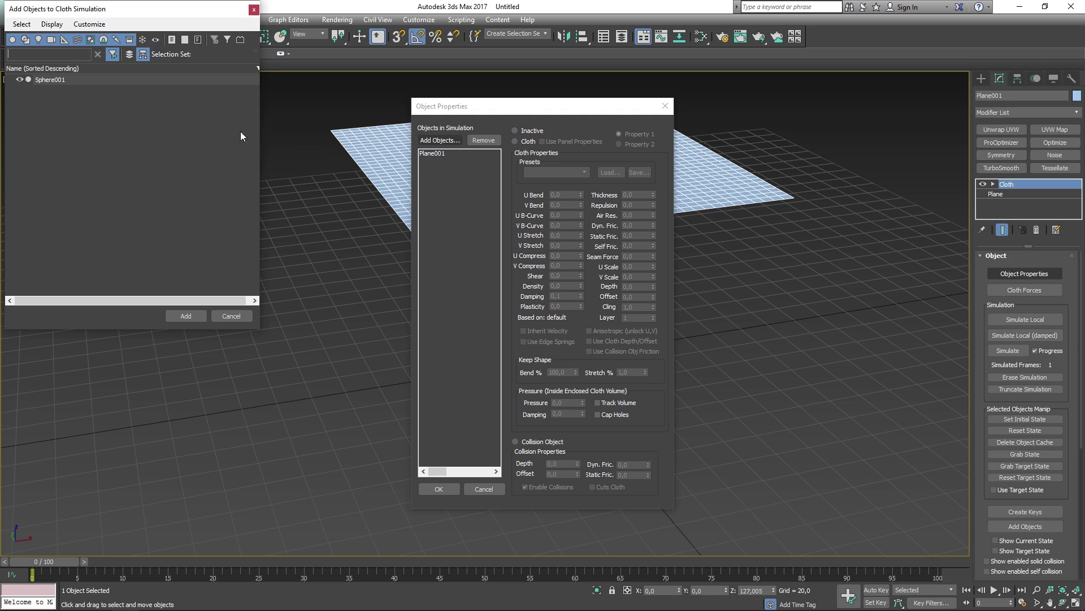
click(66, 78)
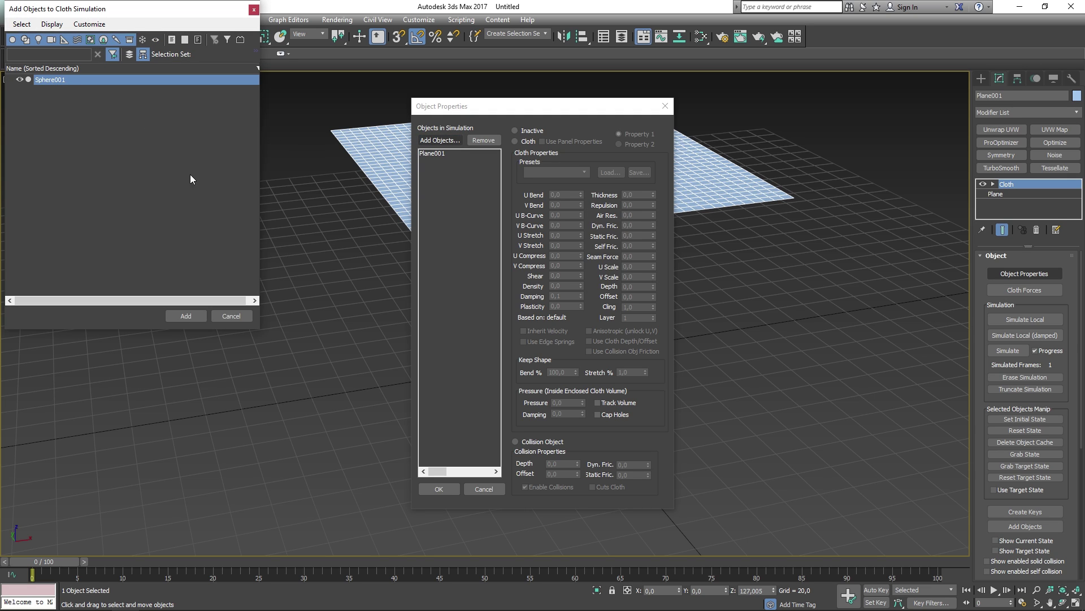
click(186, 316)
drag(520, 110, 168, 134)
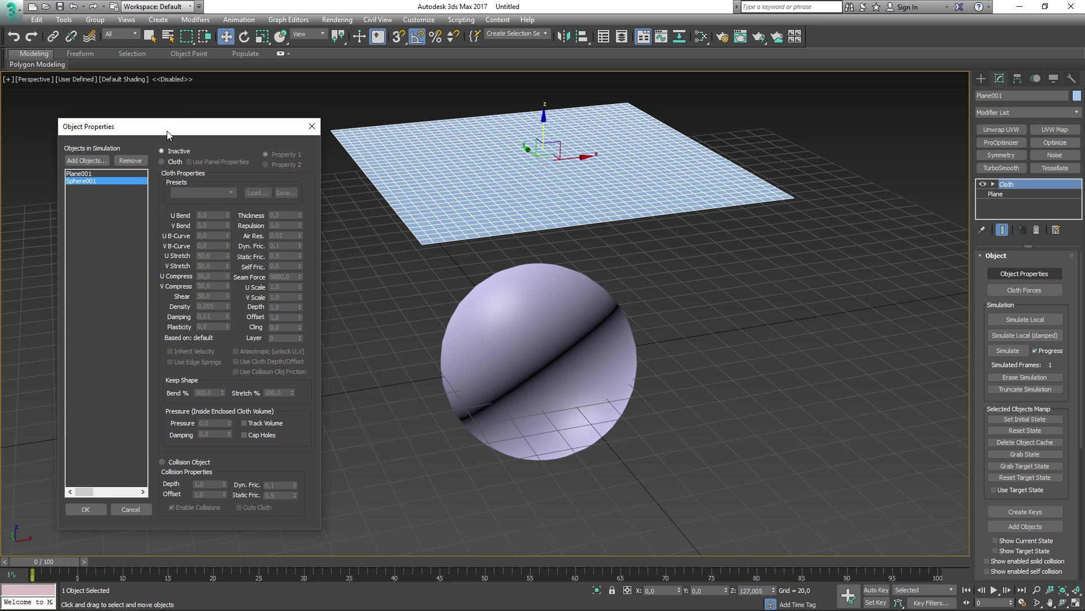
- Make Plane001 a Silk-preset cloth and Sphere001 a collision object, then confirm
click(97, 174)
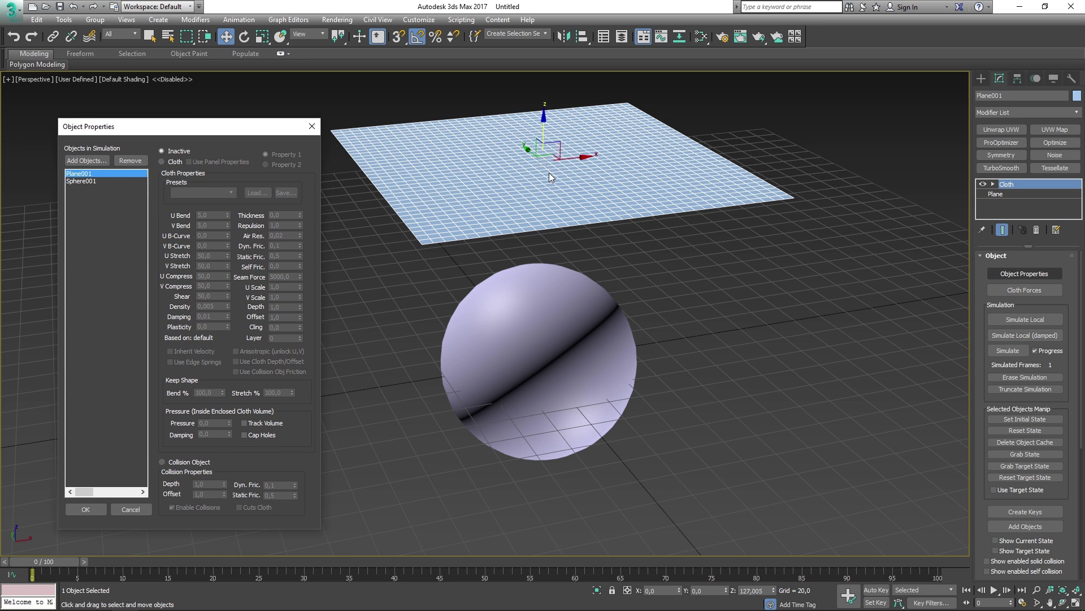
click(161, 162)
click(221, 196)
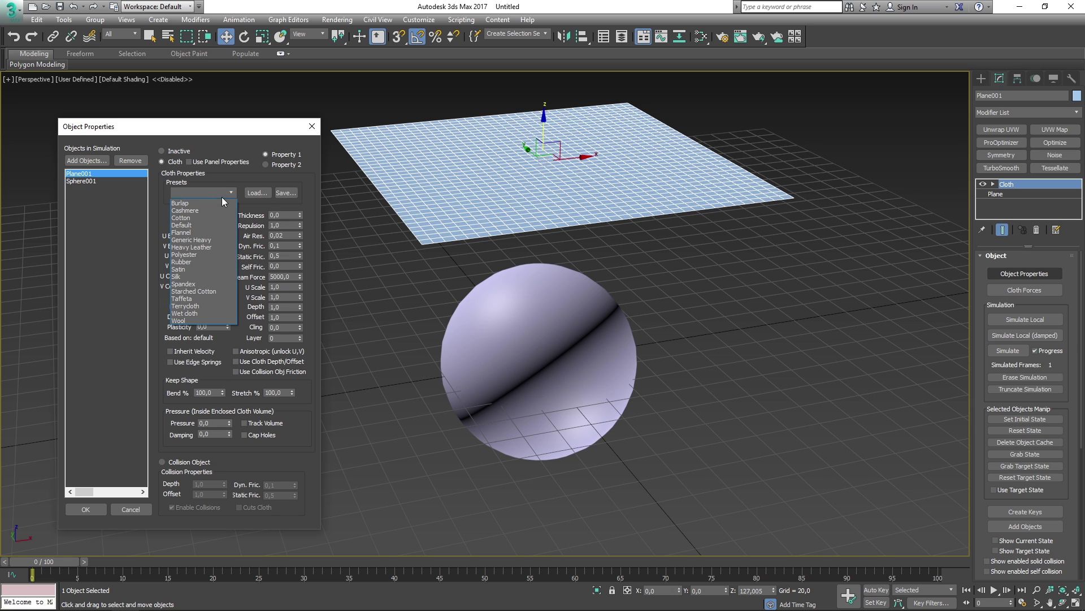
click(192, 277)
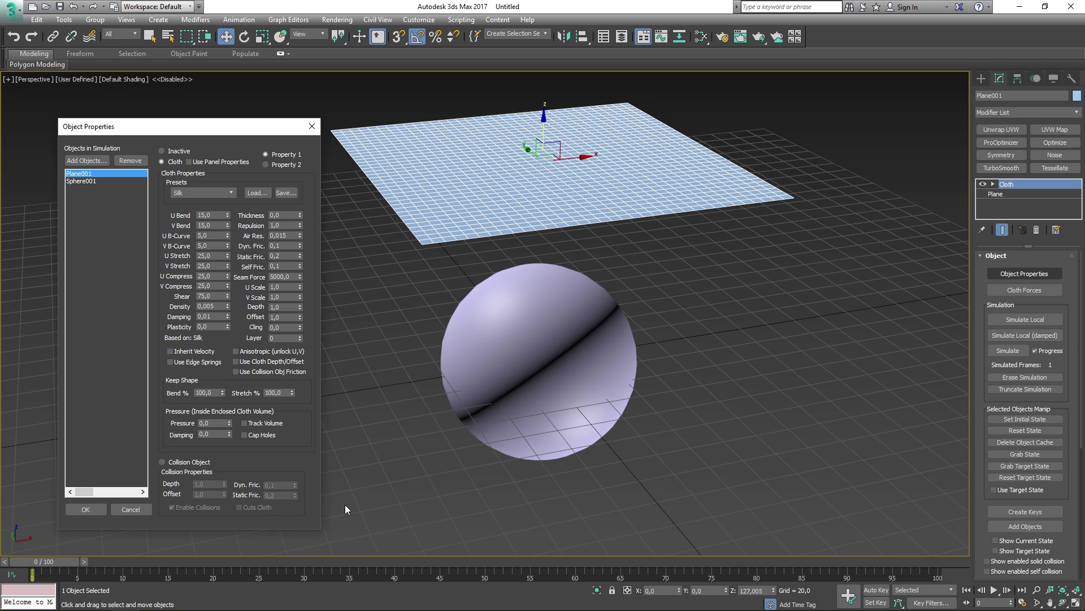
click(99, 182)
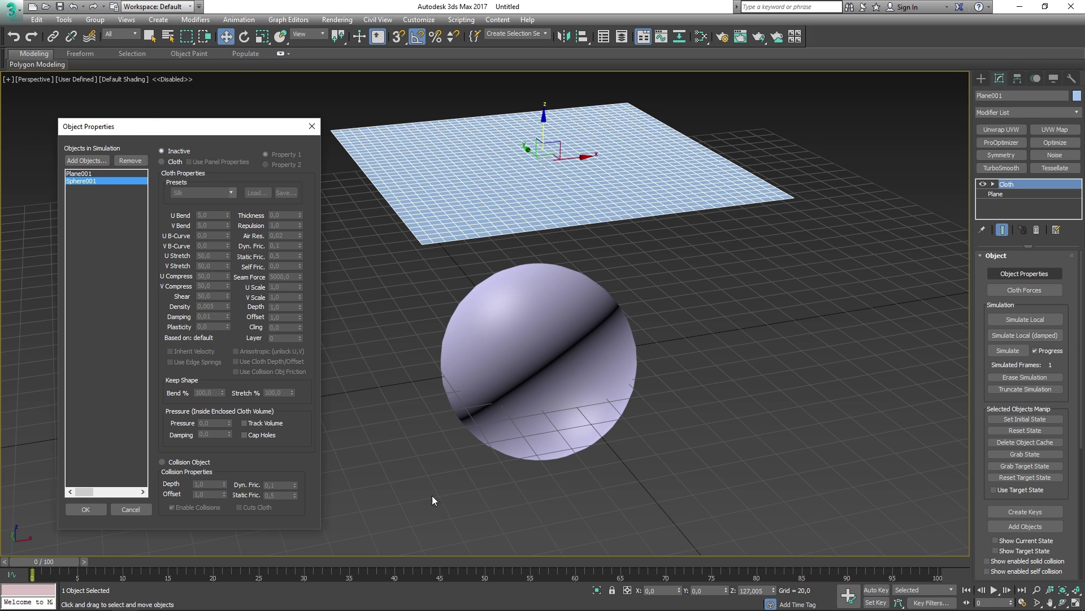
click(189, 463)
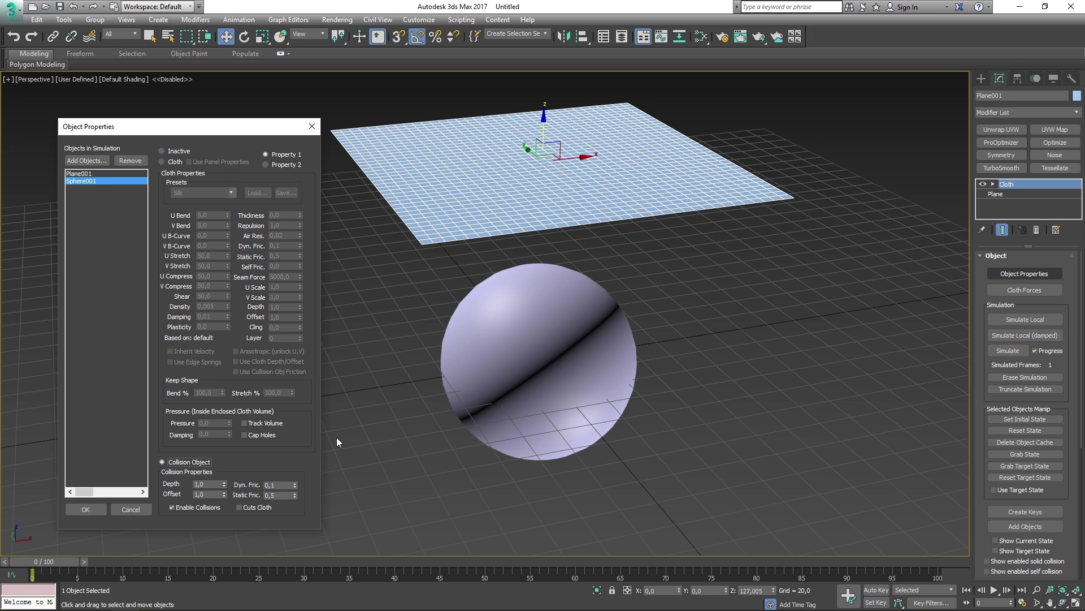
click(86, 509)
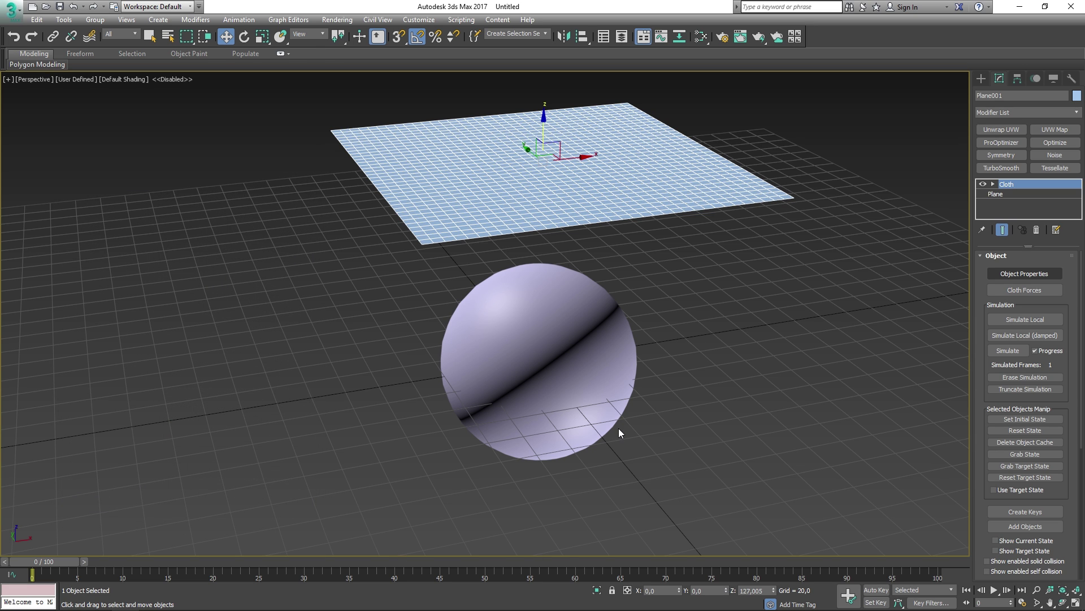
alt+middle_drag(692, 276, 695, 270)
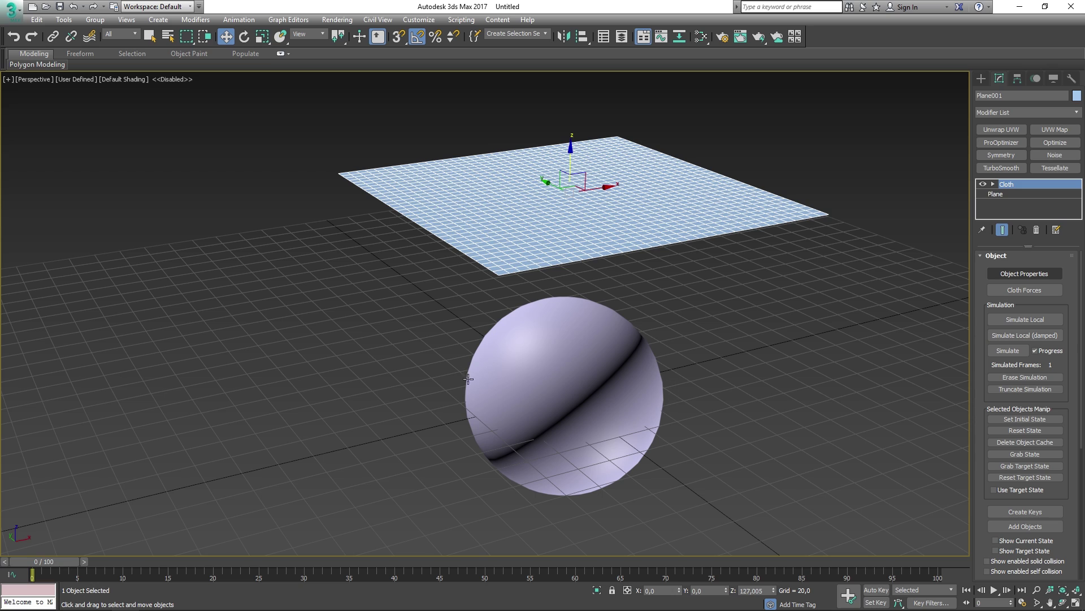
scroll(978, 414, down, 6)
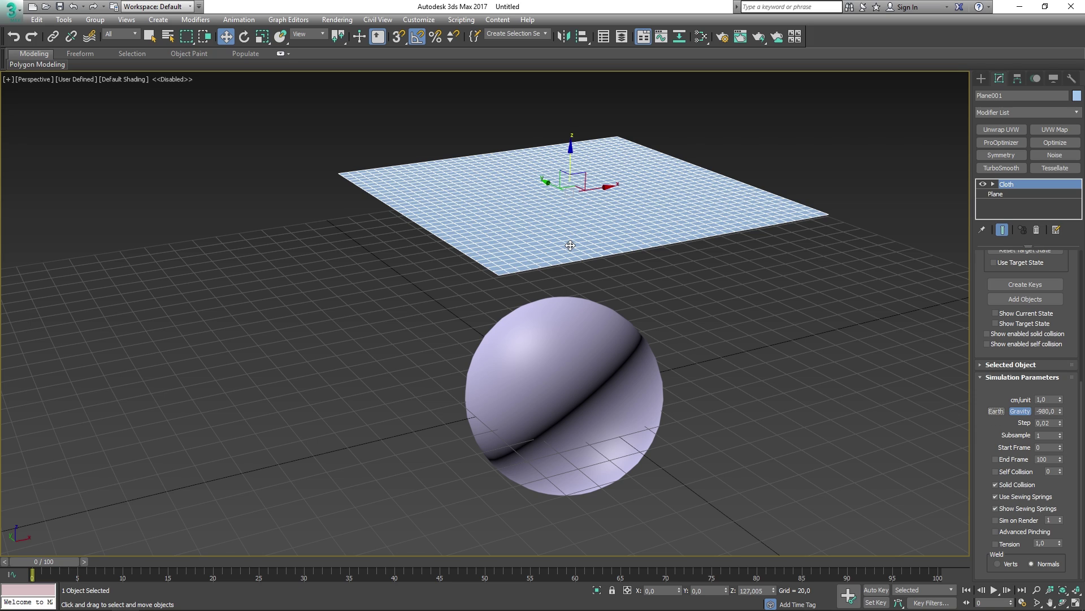
scroll(981, 300, up, 5)
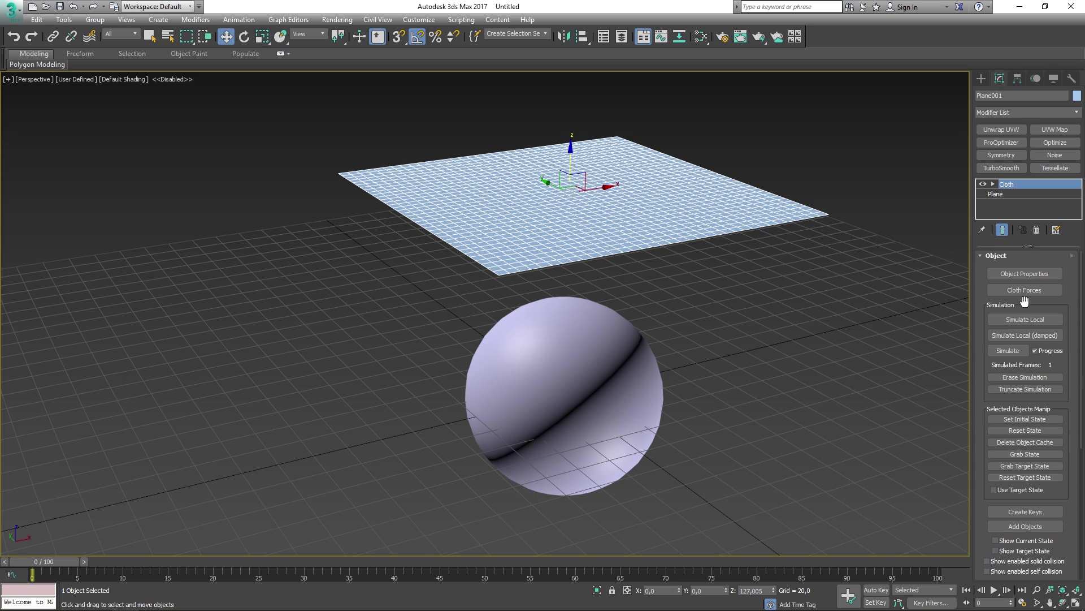
click(1029, 319)
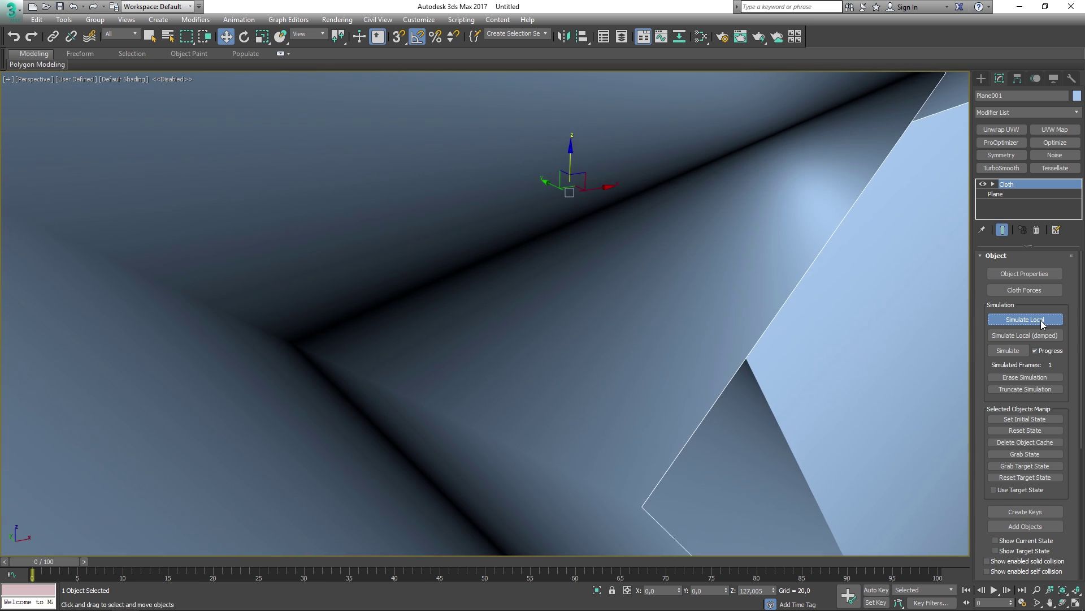
click(1041, 320)
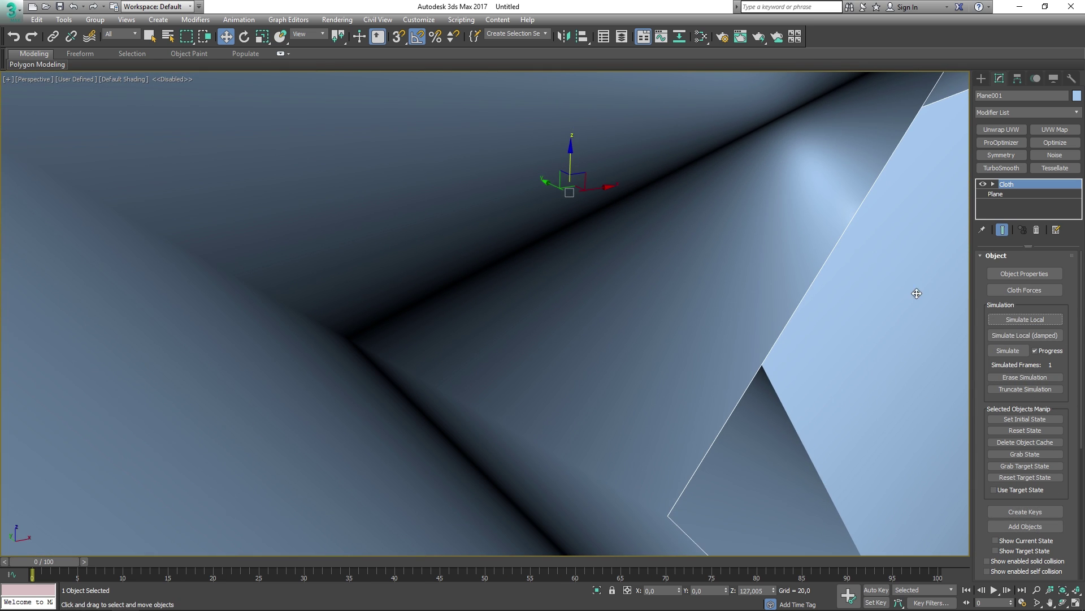
scroll(621, 242, down, 10)
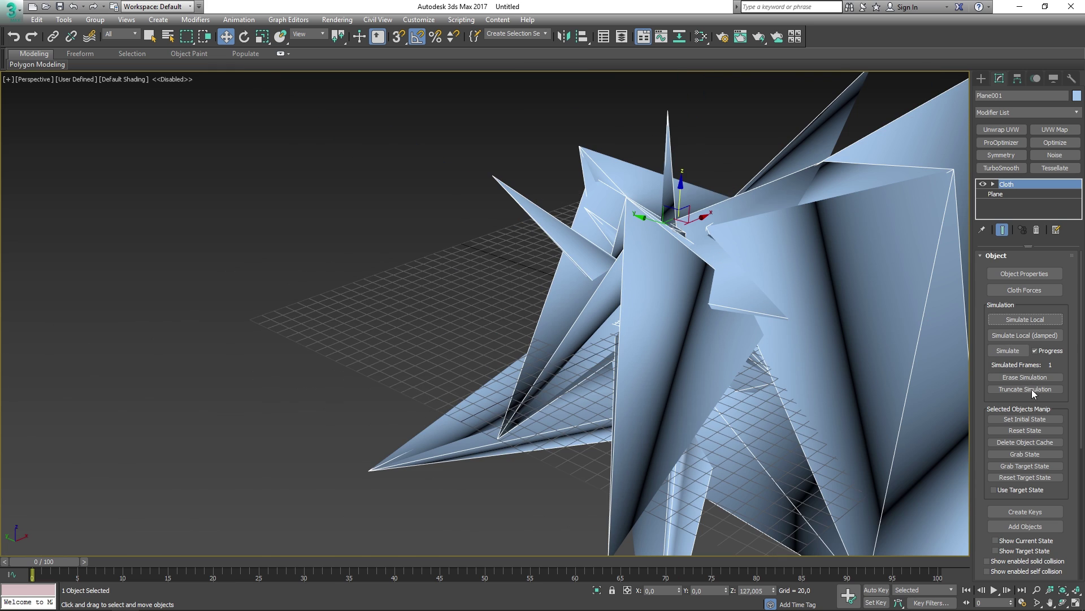
click(1043, 432)
mouse_move(707, 247)
alt+middle_down()
mouse_move(738, 247)
mouse_move(715, 250)
alt+middle_up()
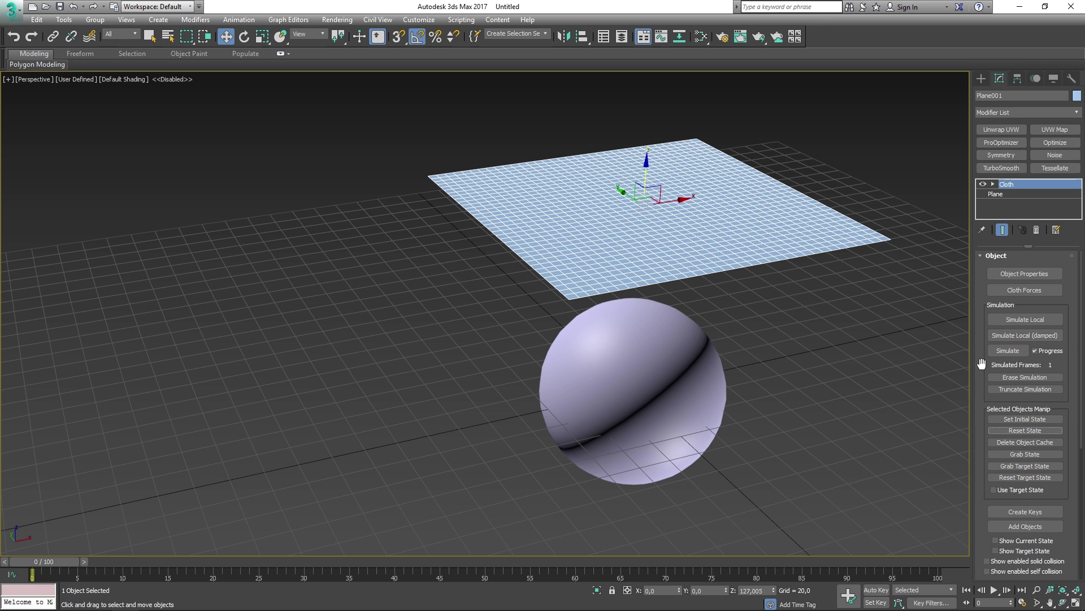
- Run the cloth simulation and stop it once the cloth drapes over the sphere
scroll(982, 363, down, 5)
scroll(982, 364, up, 5)
middle_drag(703, 259, 634, 286)
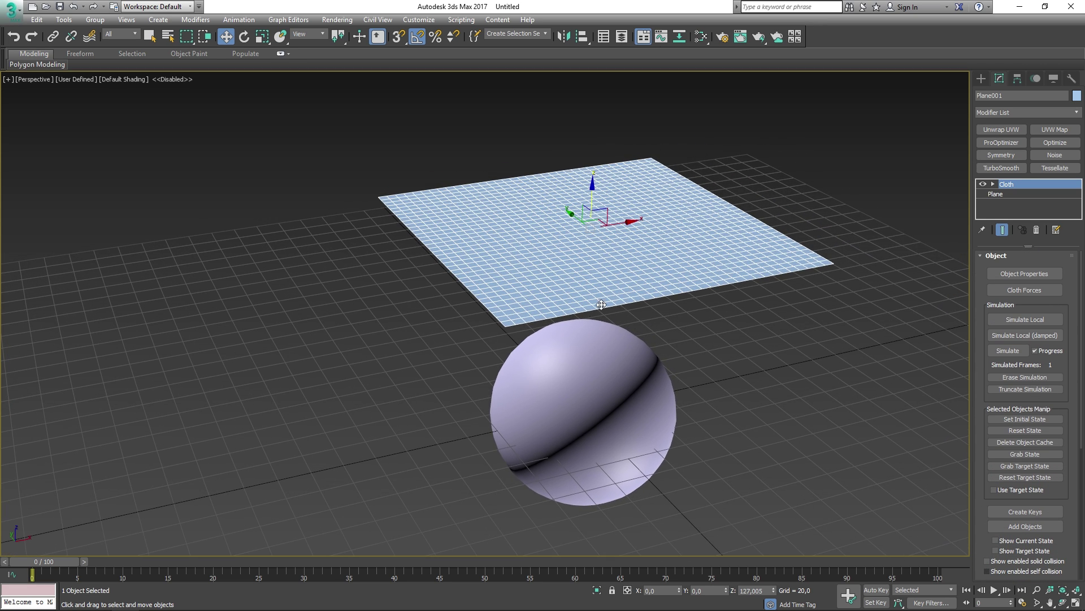
click(1043, 336)
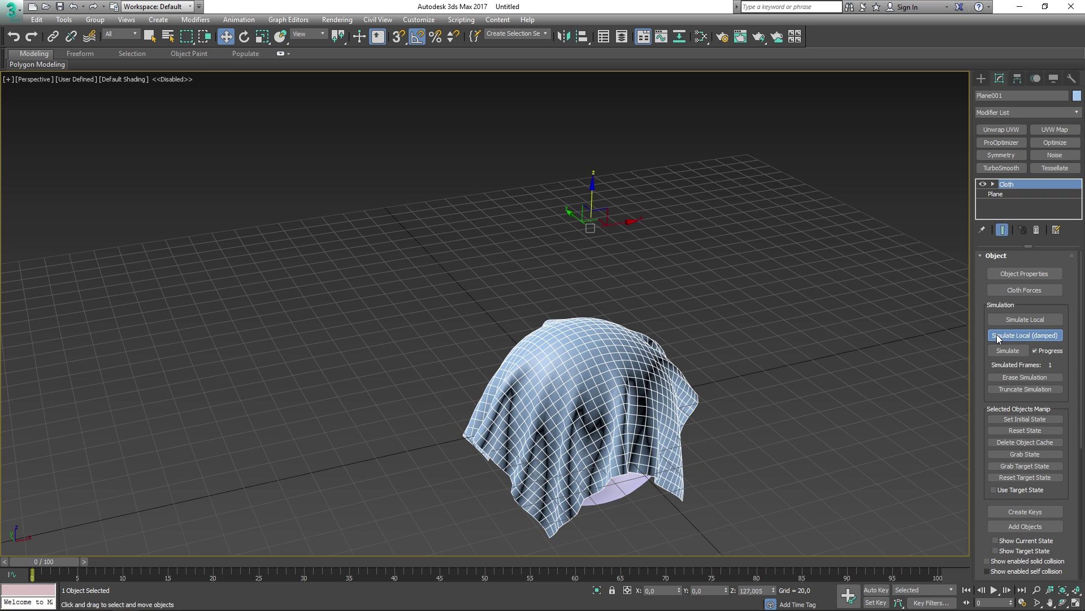
key(Escape)
- Inspect the draped cloth and scrub the timeline back to frame 0
click(758, 309)
alt+middle_drag(744, 305, 556, 355)
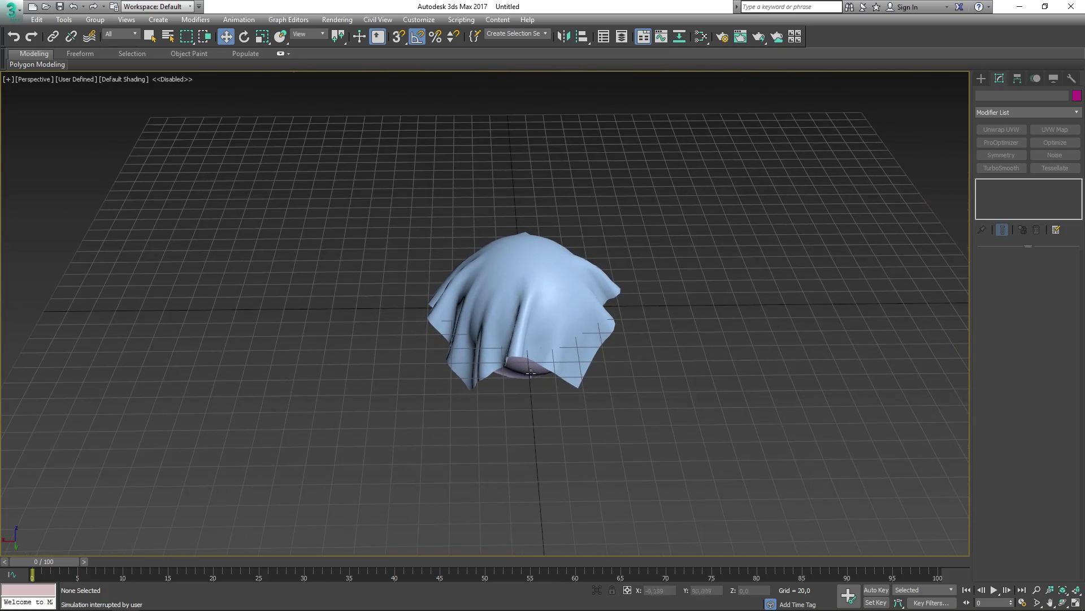
alt+middle_drag(520, 149, 545, 362)
alt+middle_drag(593, 312, 520, 294)
drag(50, 561, 159, 559)
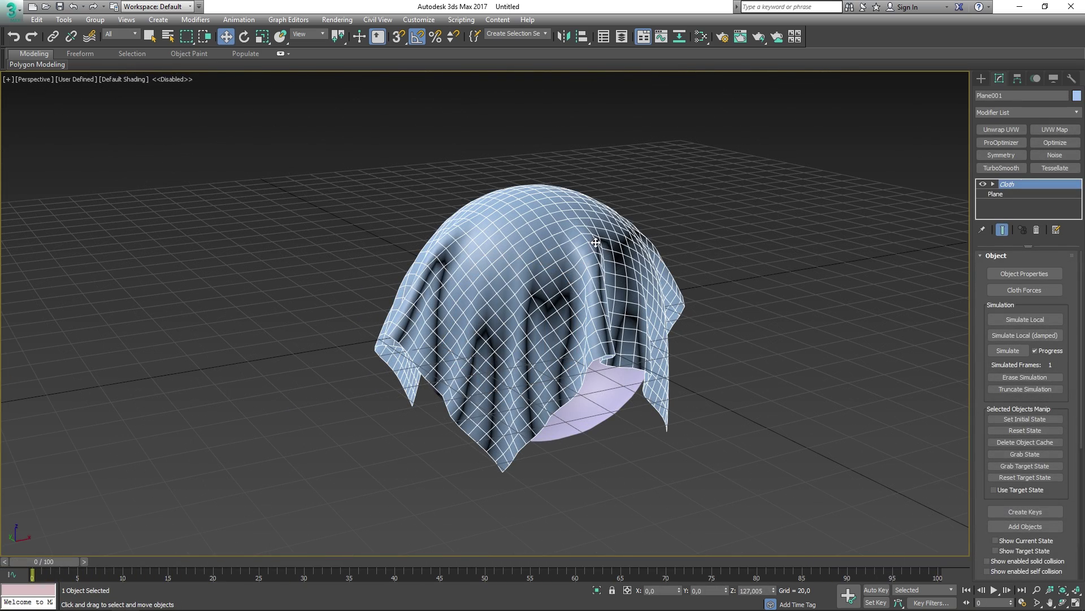
middle_drag(650, 164, 624, 368)
scroll(599, 316, down, 3)
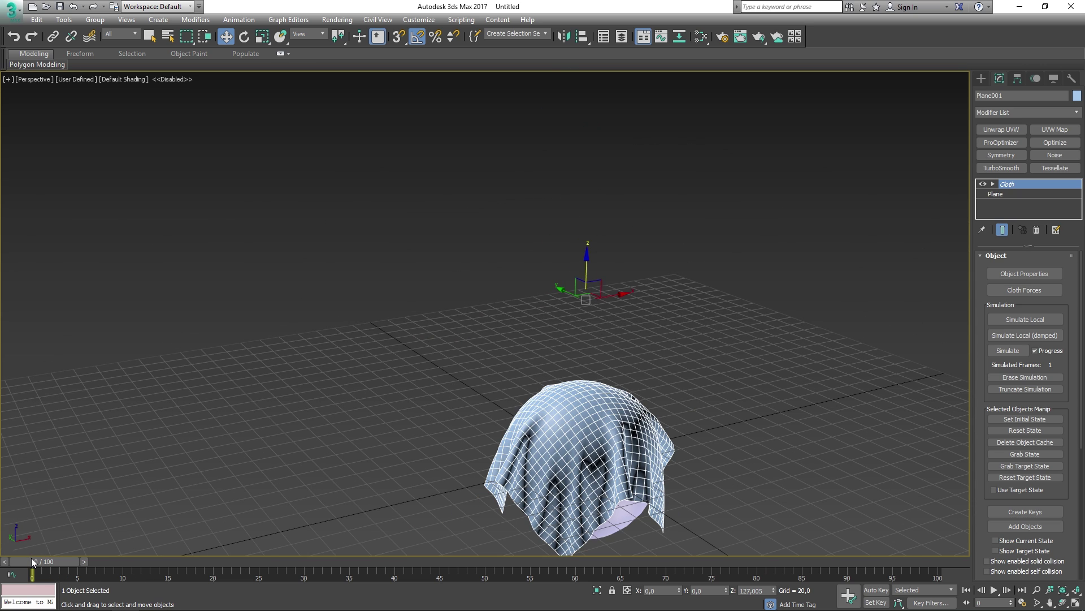
mouse_move(31, 558)
mouse_down()
mouse_move(195, 568)
mouse_move(34, 560)
mouse_up()
- Reset the cloth and simulate it up to frame 17
click(1025, 430)
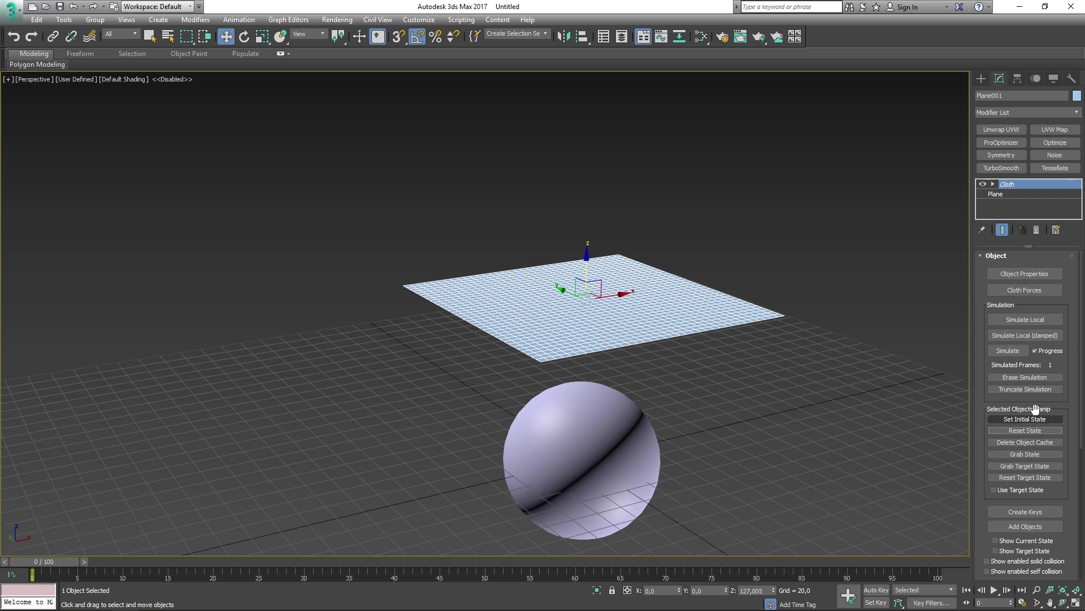
middle_drag(636, 410, 625, 367)
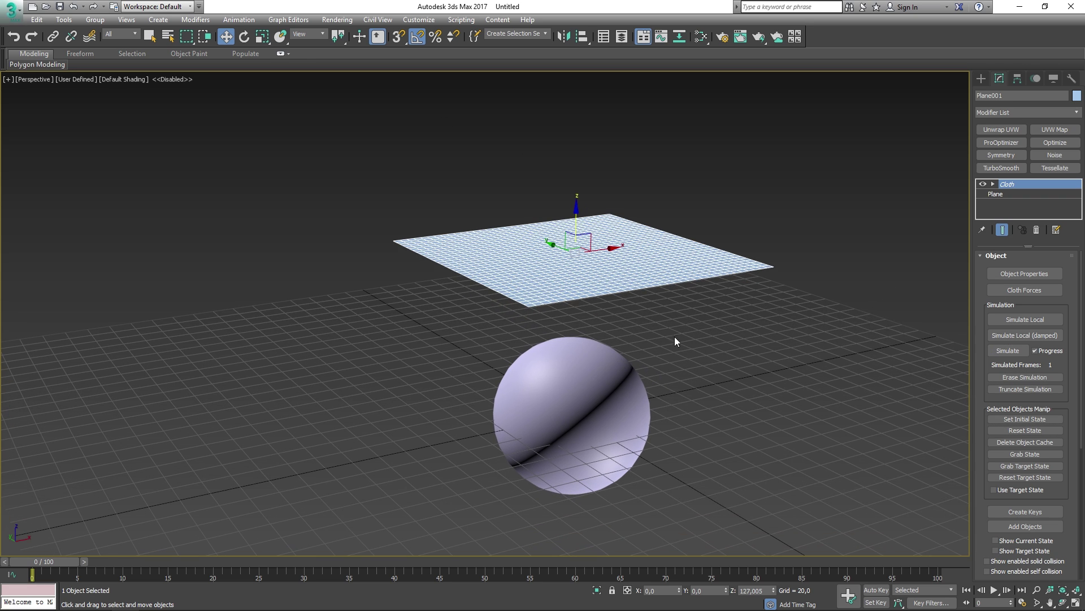
middle_drag(670, 339, 670, 338)
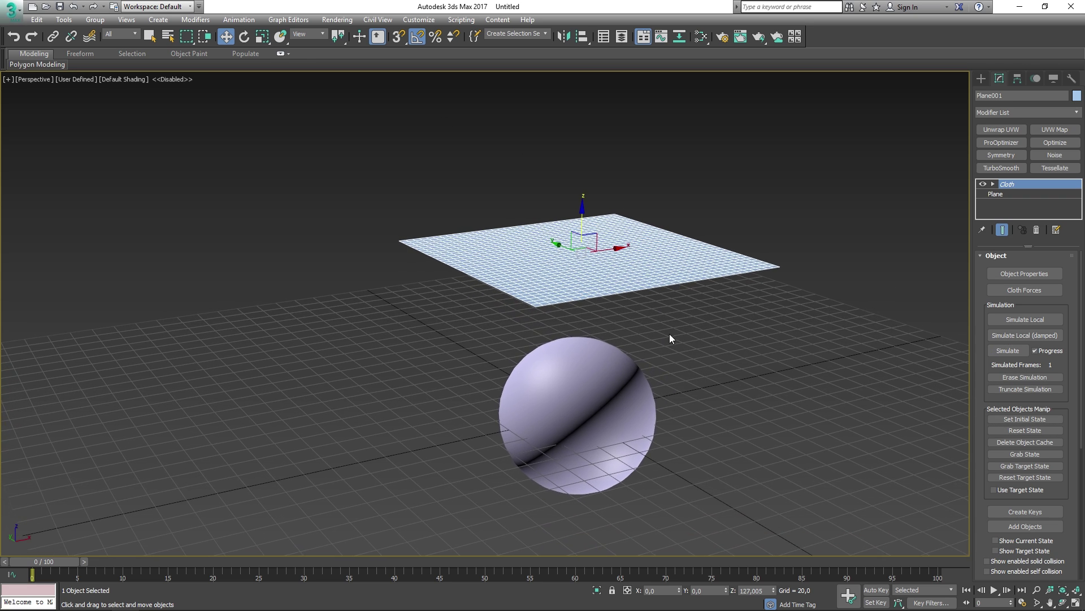
click(1008, 350)
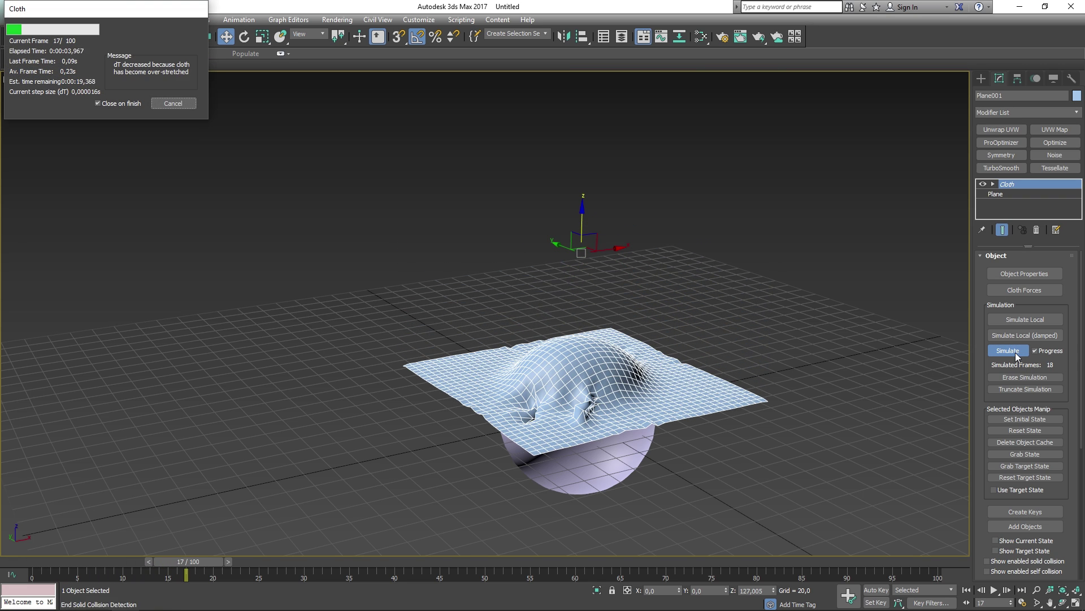
key(Escape)
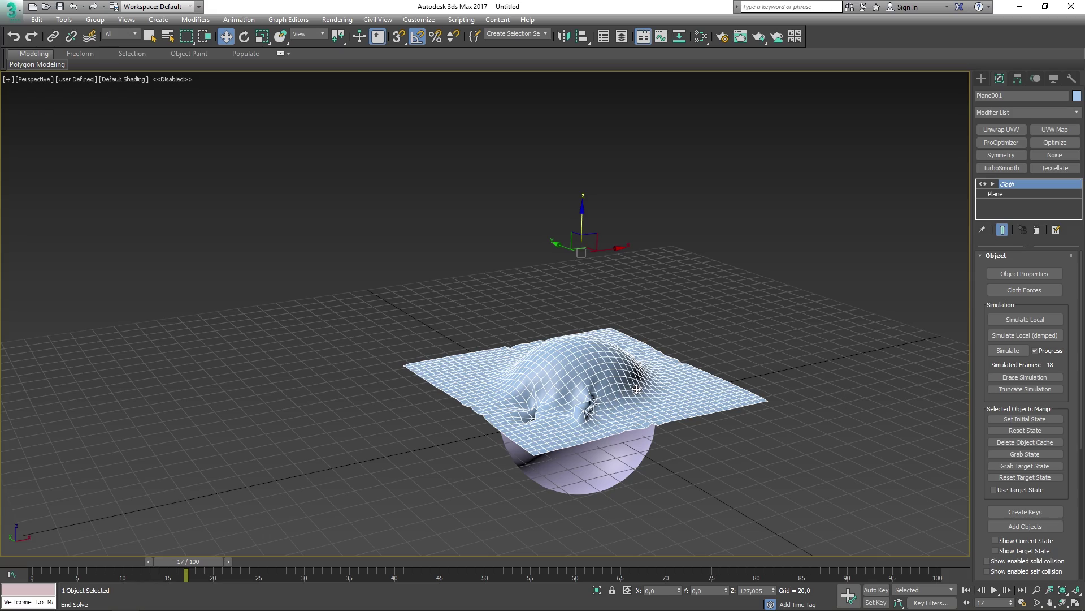
- Inspect the partly draped cloth from several angles, then rewind to frame 0
scroll(583, 383, up, 8)
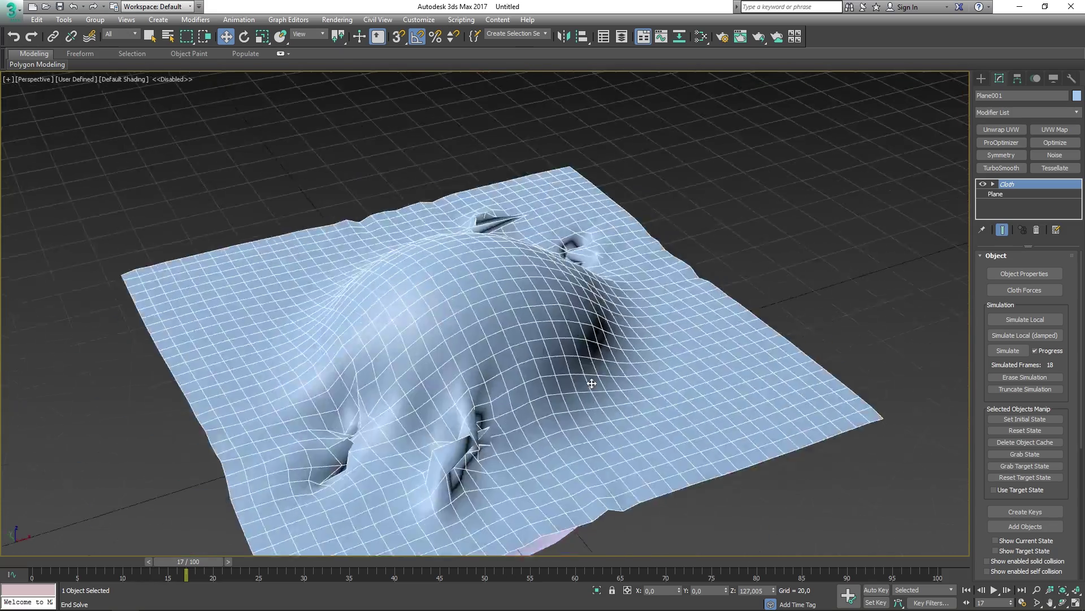
scroll(584, 382, up, 2)
alt+middle_drag(511, 390, 418, 400)
alt+middle_drag(558, 426, 654, 411)
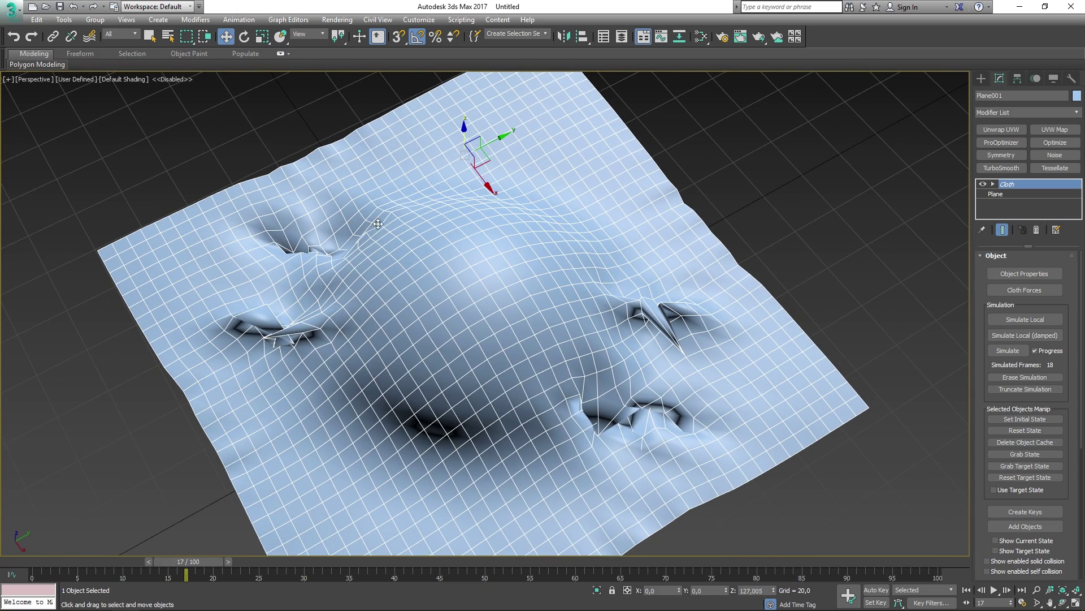
alt+middle_drag(550, 355, 641, 341)
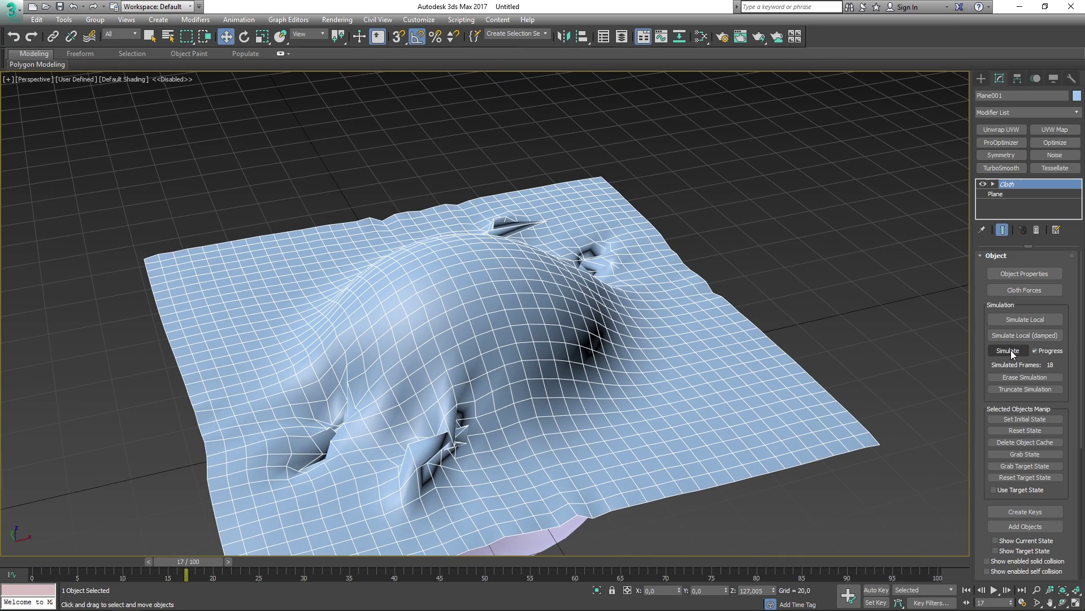
alt+middle_drag(644, 421, 635, 376)
scroll(644, 356, down, 4)
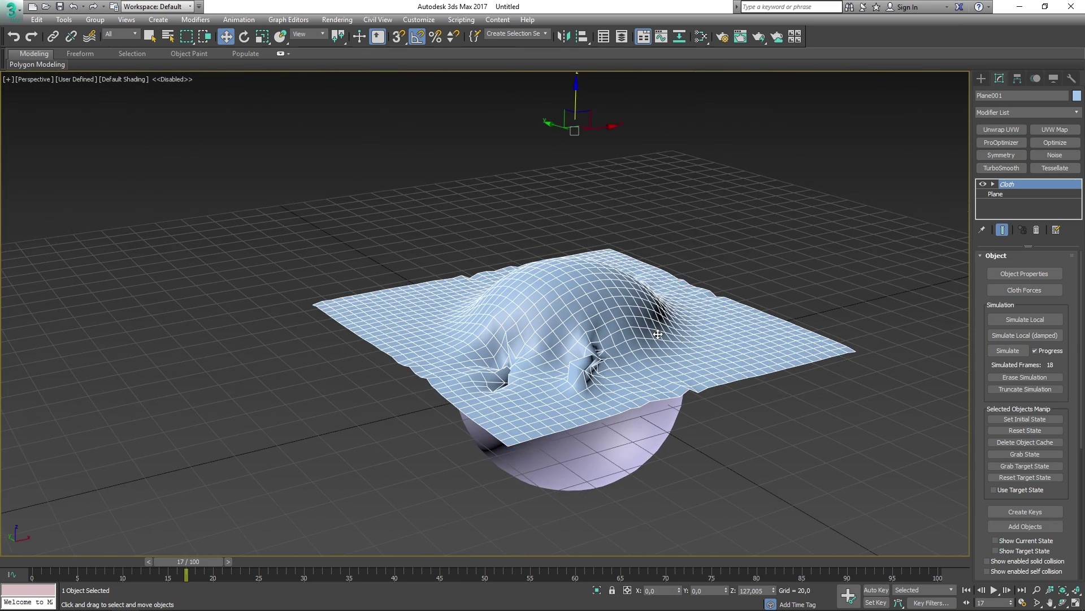
alt+middle_drag(658, 334, 605, 451)
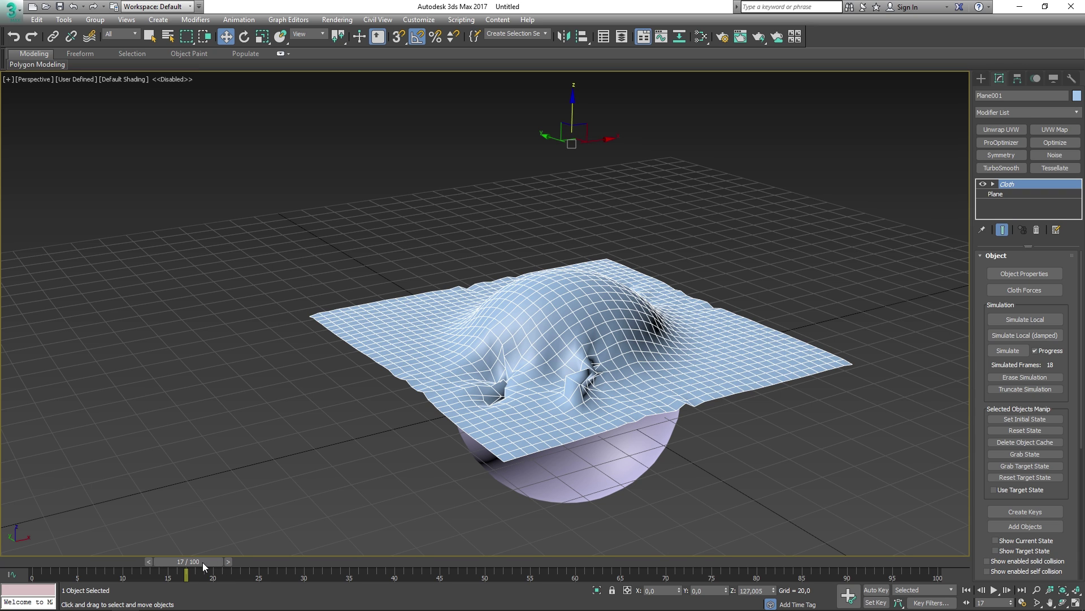
drag(202, 562, 45, 566)
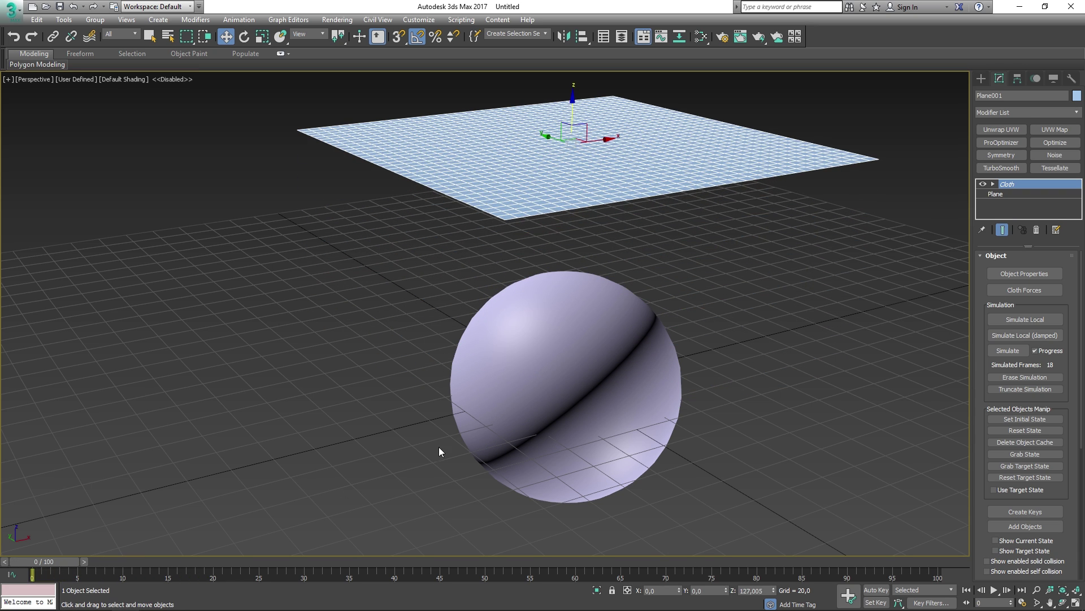
- Shrink Sphere001's radius in its base Sphere parameters
click(650, 346)
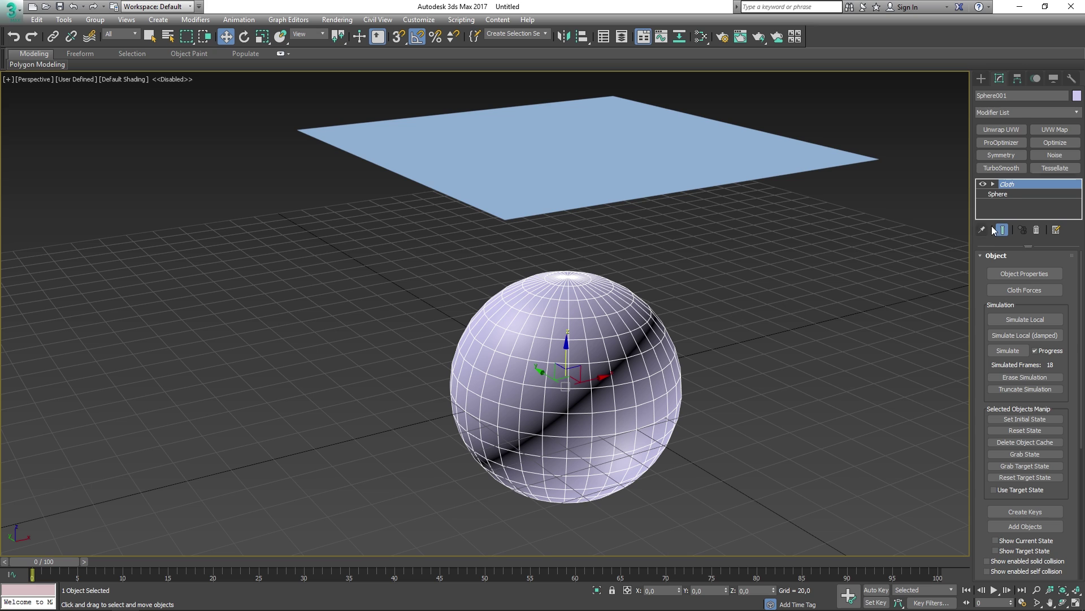
click(998, 194)
click(556, 343)
key(r)
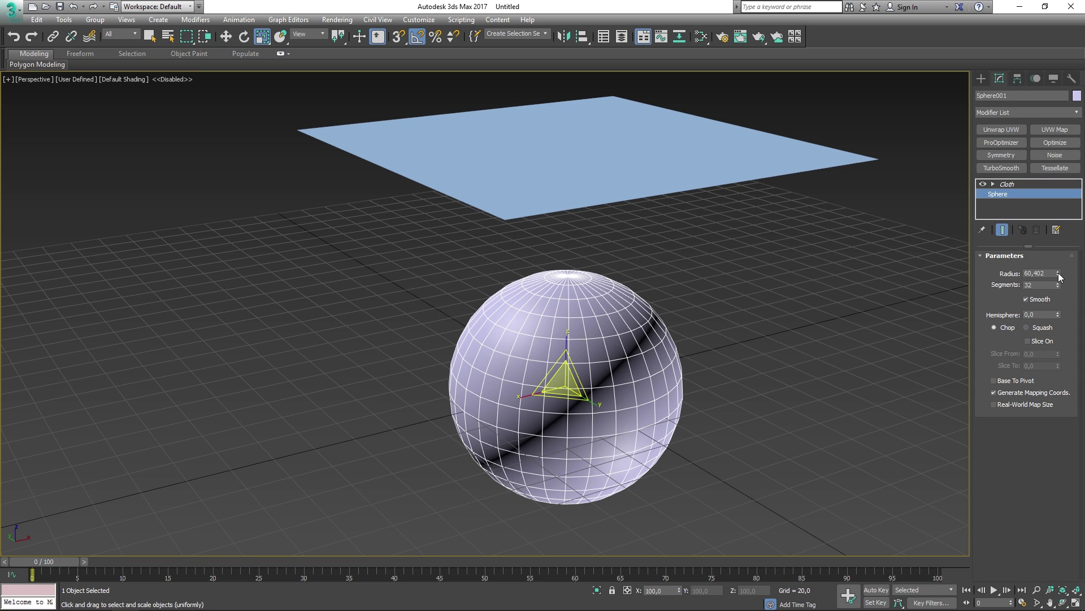
drag(1058, 276, 1060, 299)
- Reset the cloth on Plane001 and simulate it across all 100 frames
click(625, 168)
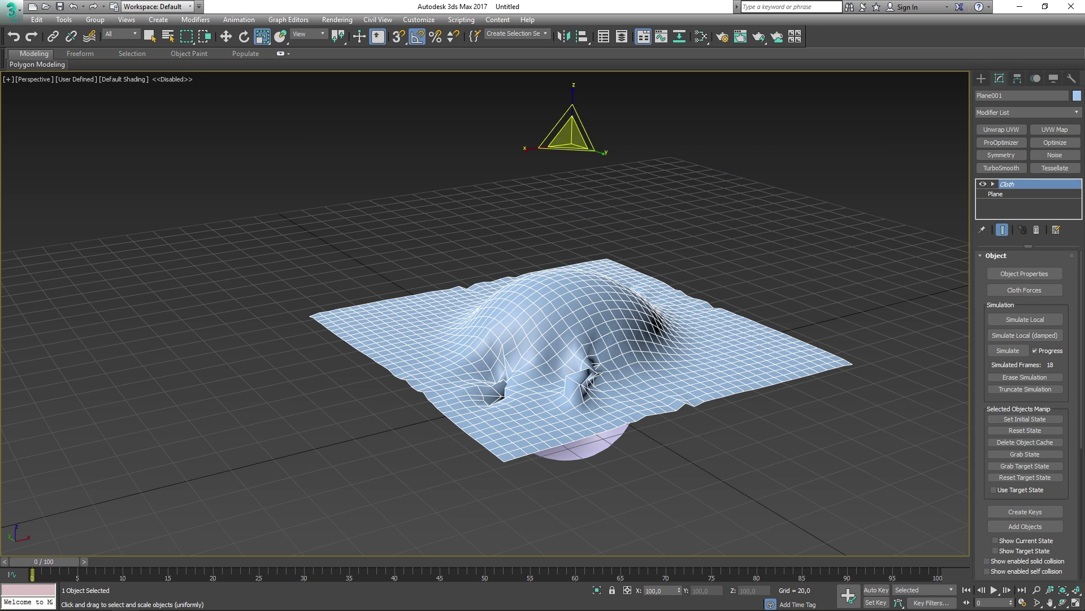
click(1039, 430)
click(1006, 350)
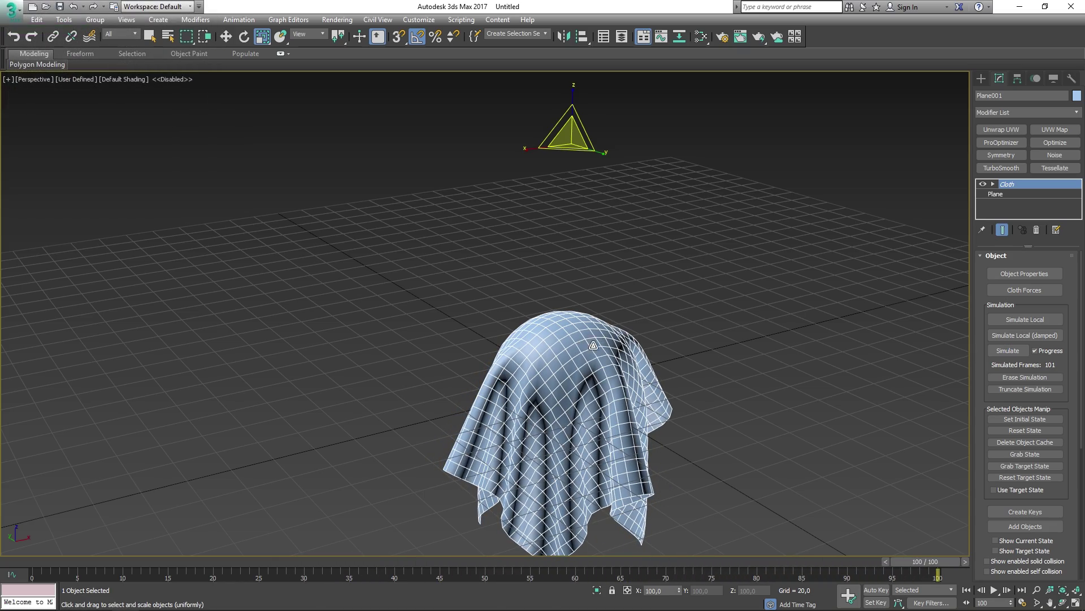
alt+middle_drag(615, 347, 602, 396)
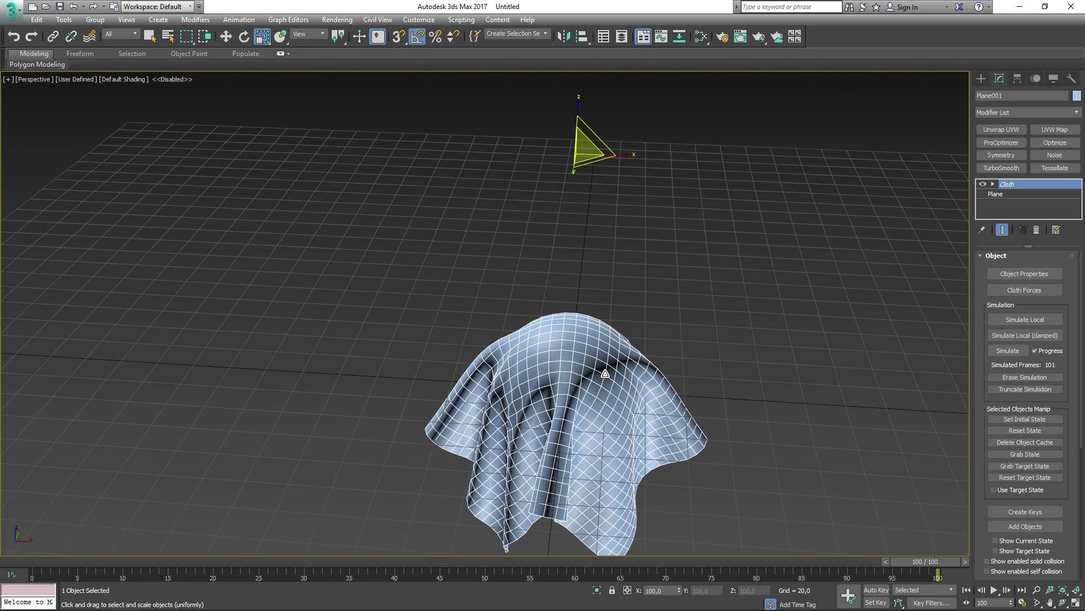
alt+middle_drag(581, 343, 630, 332)
scroll(1026, 396, down, 5)
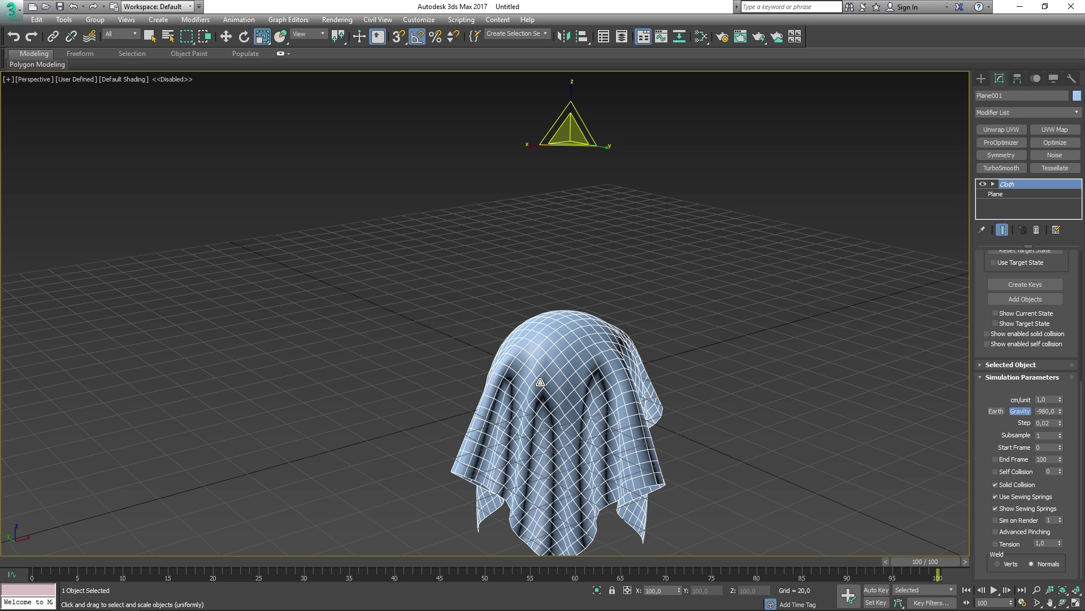
alt+middle_drag(581, 335, 633, 334)
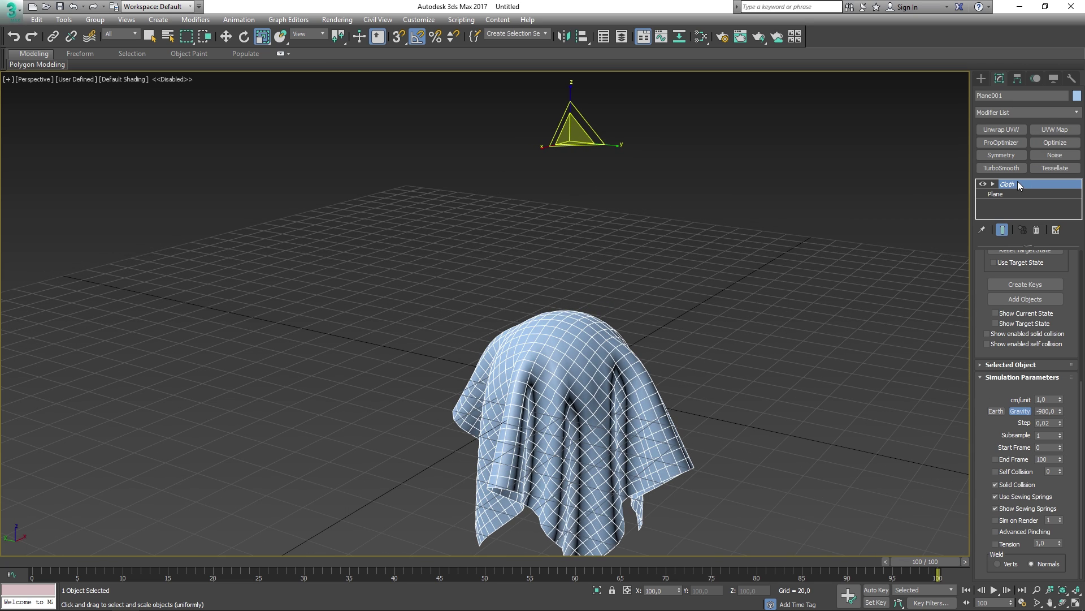
- Inspect the fully draped cloth over the sphere from several angles
key(1)
key(1)
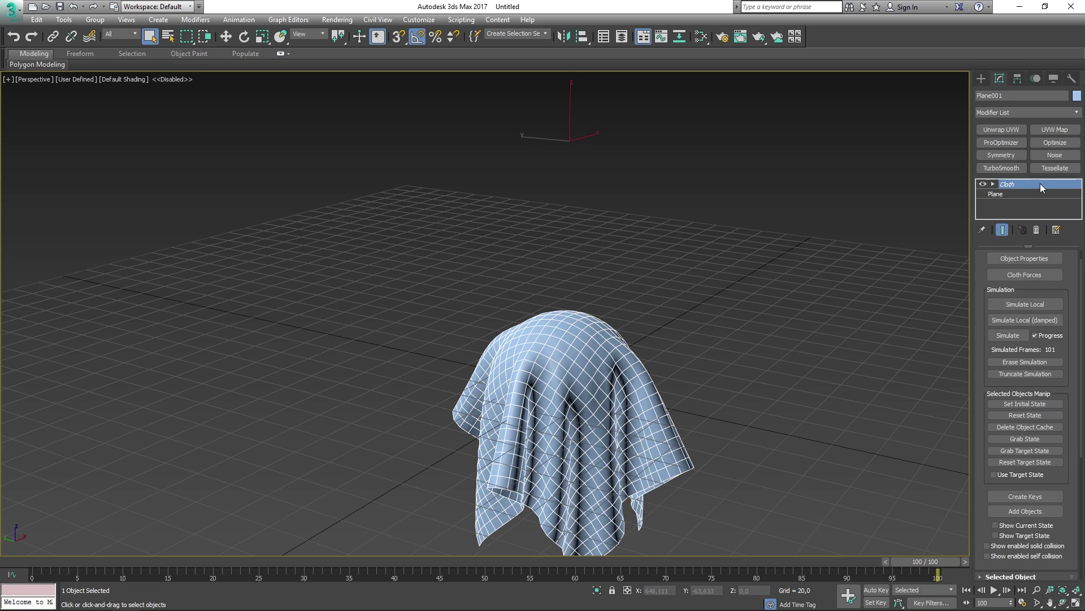
key(1)
click(1008, 188)
click(722, 280)
alt+middle_drag(601, 387, 615, 361)
click(519, 341)
alt+middle_drag(519, 342, 679, 344)
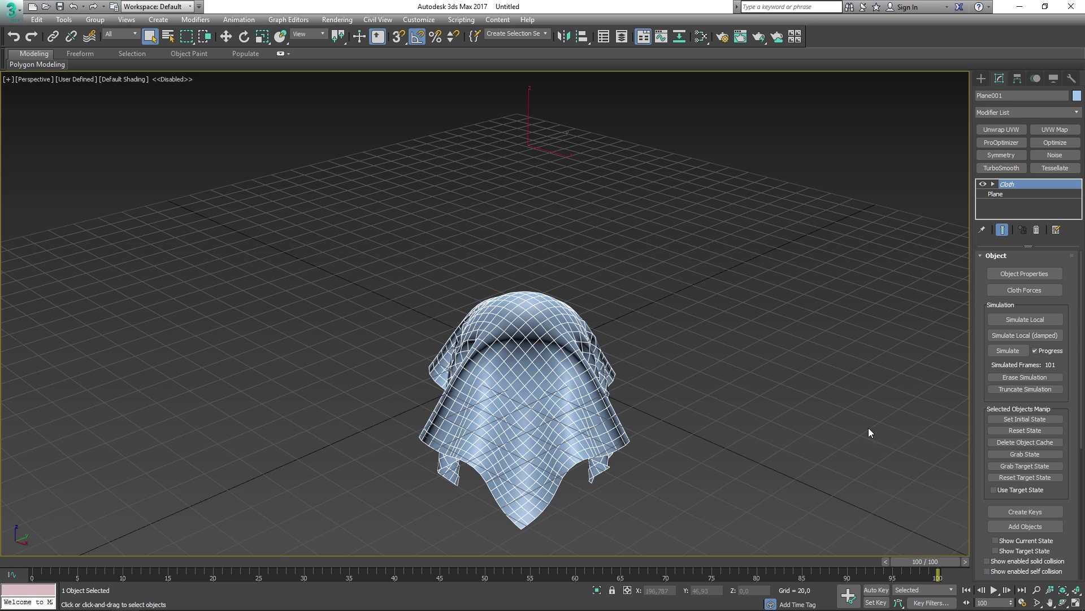
- Erase the cached simulation, toggle Simulate Local on and off, then reset the cloth
click(1017, 378)
click(1030, 320)
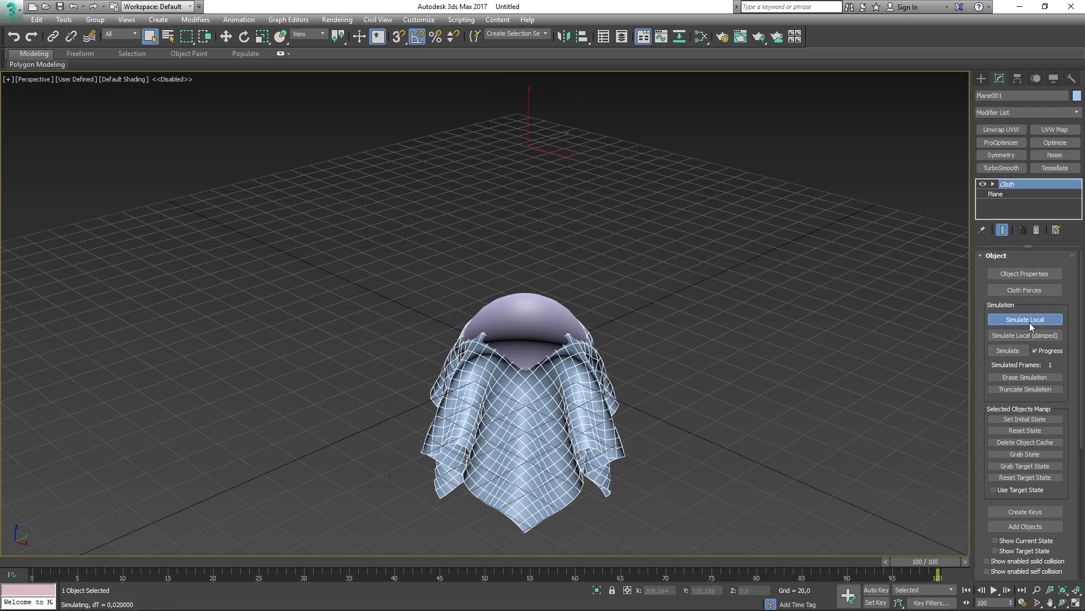
click(1029, 320)
alt+middle_drag(675, 320, 574, 338)
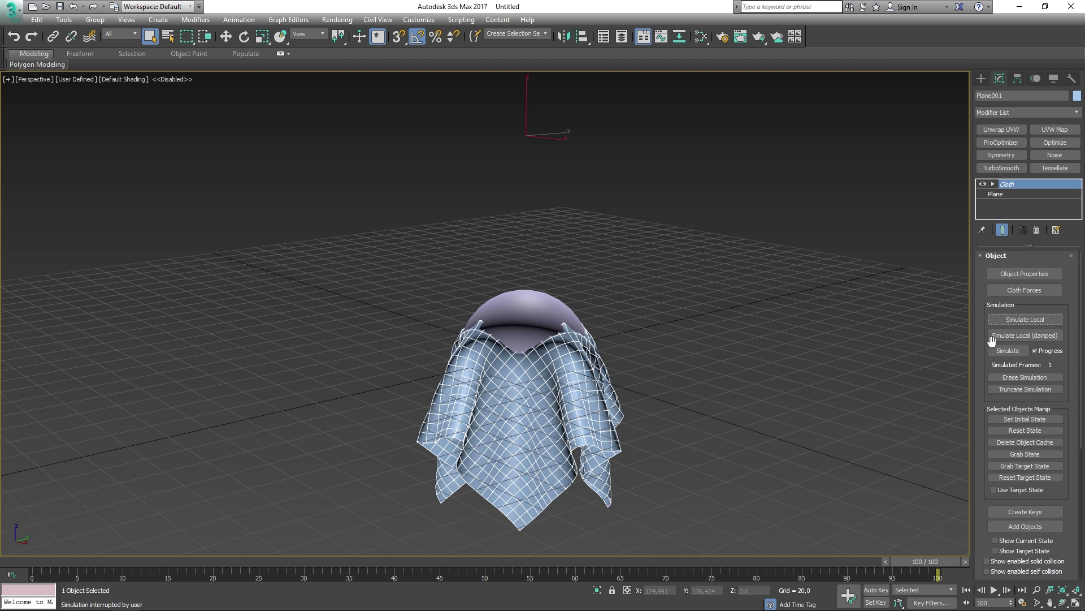
click(1031, 430)
scroll(1014, 486, down, 5)
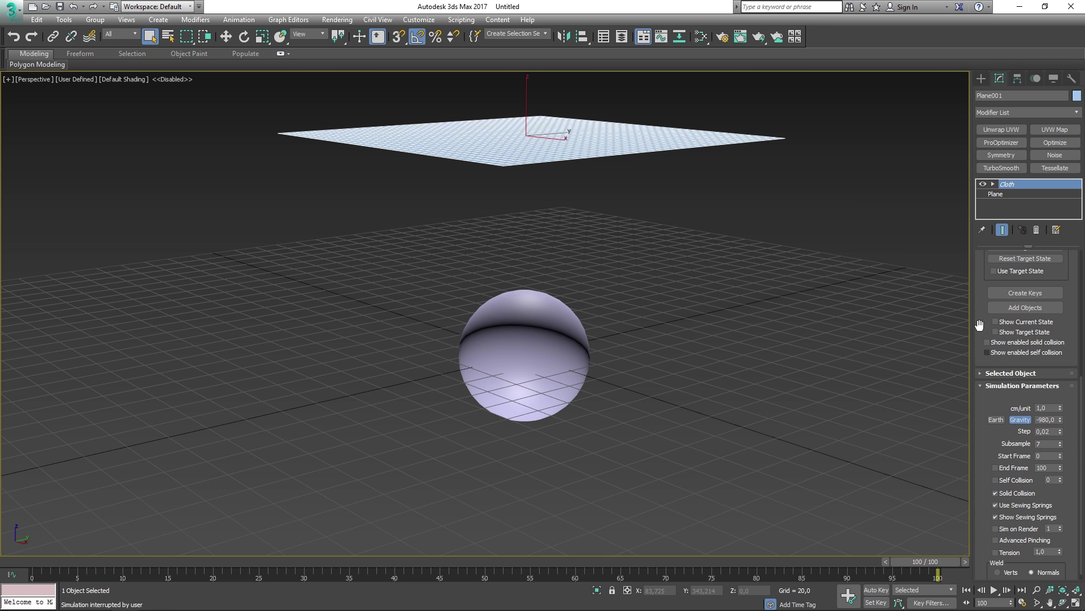
drag(980, 324, 978, 525)
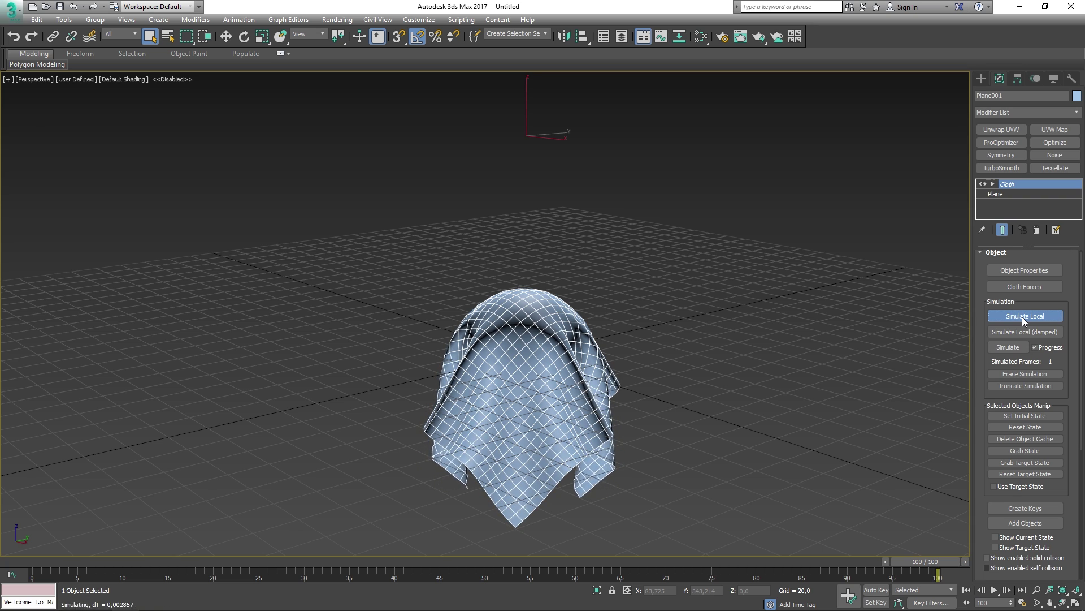
- Reset the cloth and rerun the local simulation until it drapes again
click(1030, 318)
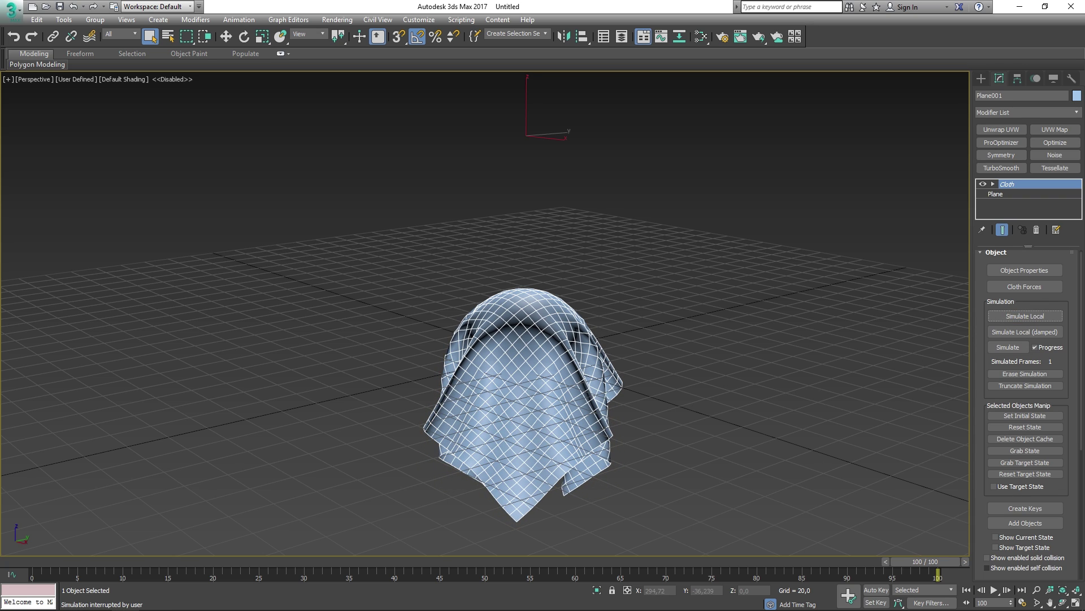
click(1026, 428)
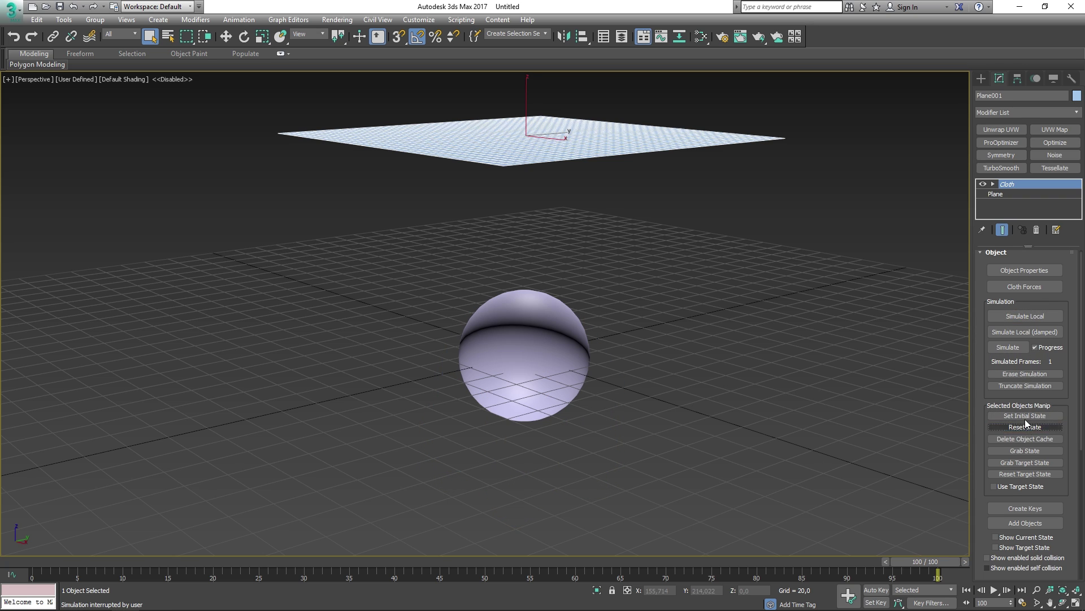
click(1033, 316)
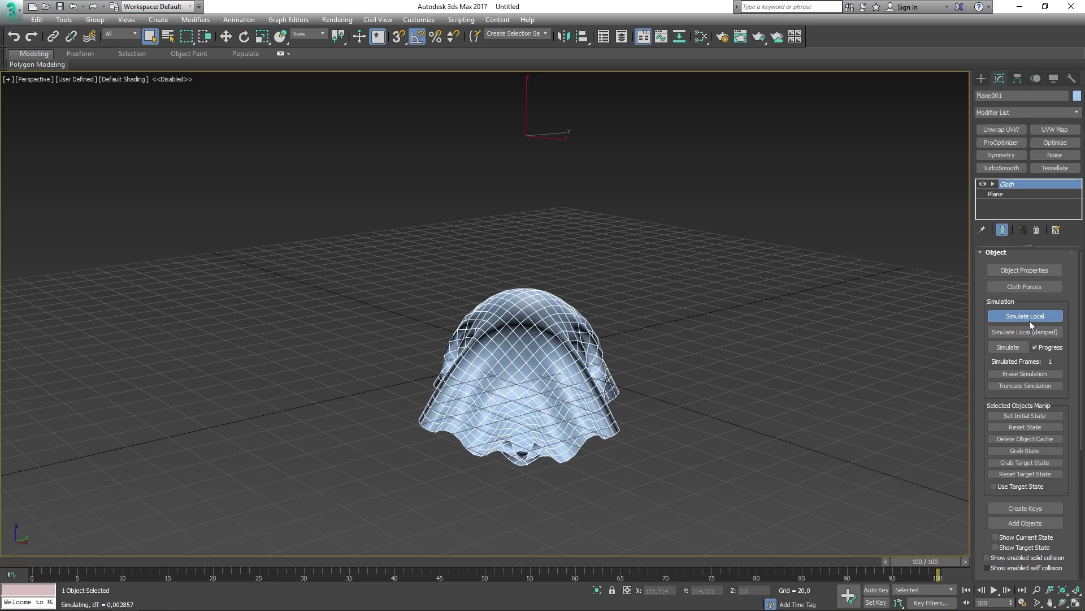
click(1029, 320)
- Inspect the draped cloth, then return it to its flat starting state
scroll(510, 457, up, 5)
alt+middle_drag(511, 457, 527, 395)
scroll(527, 396, down, 5)
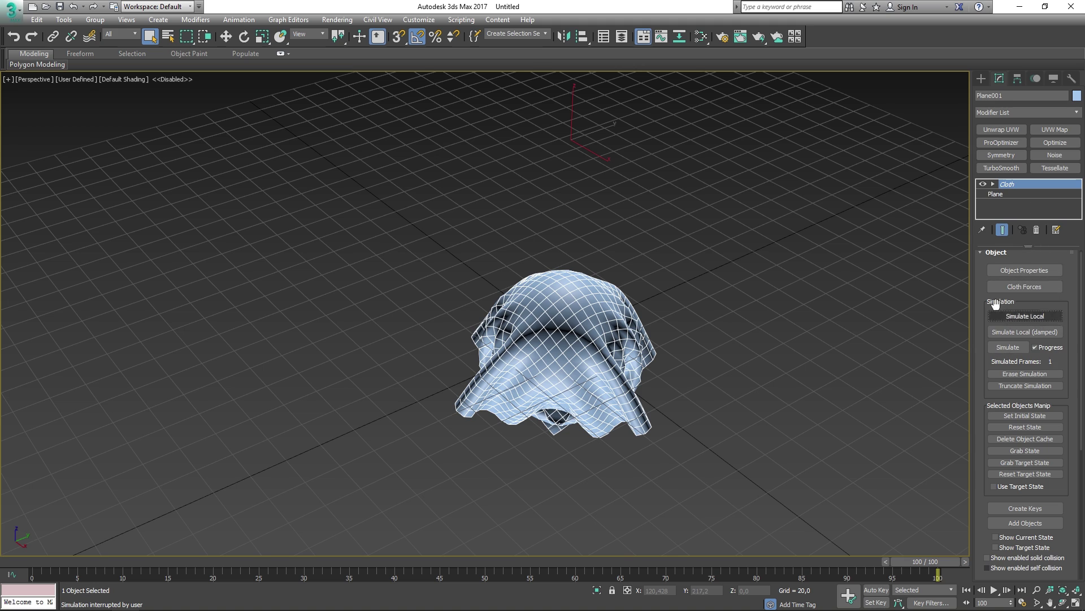
click(1025, 427)
scroll(1026, 430, down, 5)
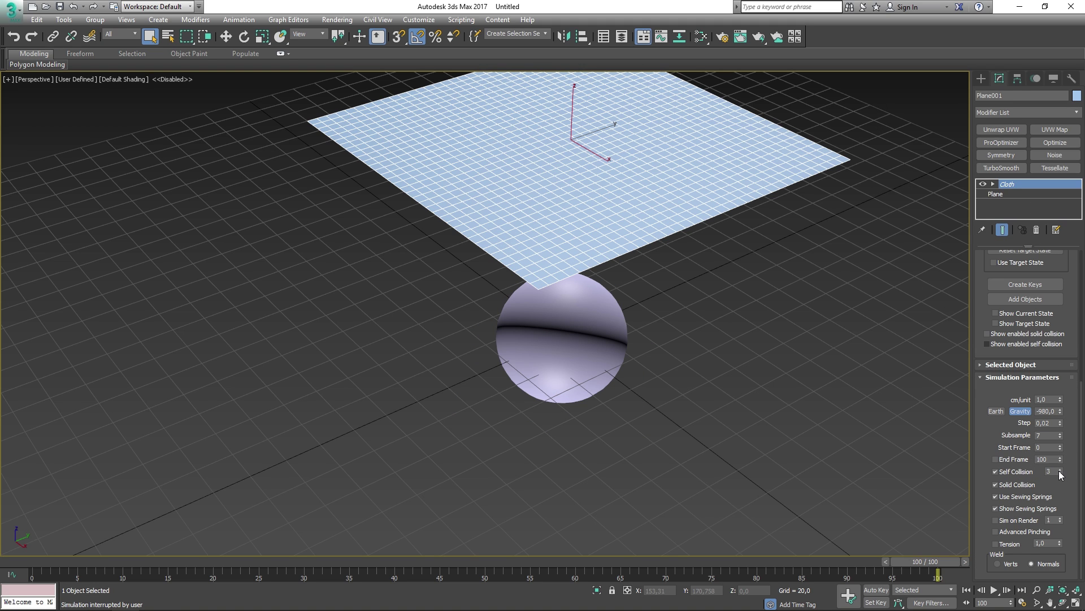
scroll(1025, 376, up, 5)
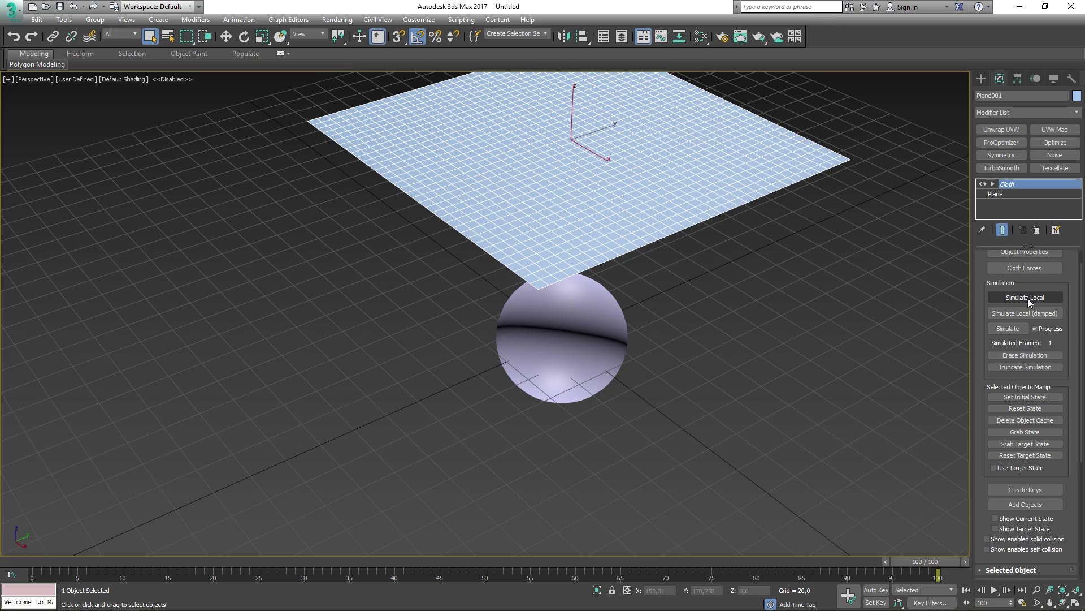
- Run a local cloth simulation, stop it after about 12 frames, and select the cloth
click(1027, 297)
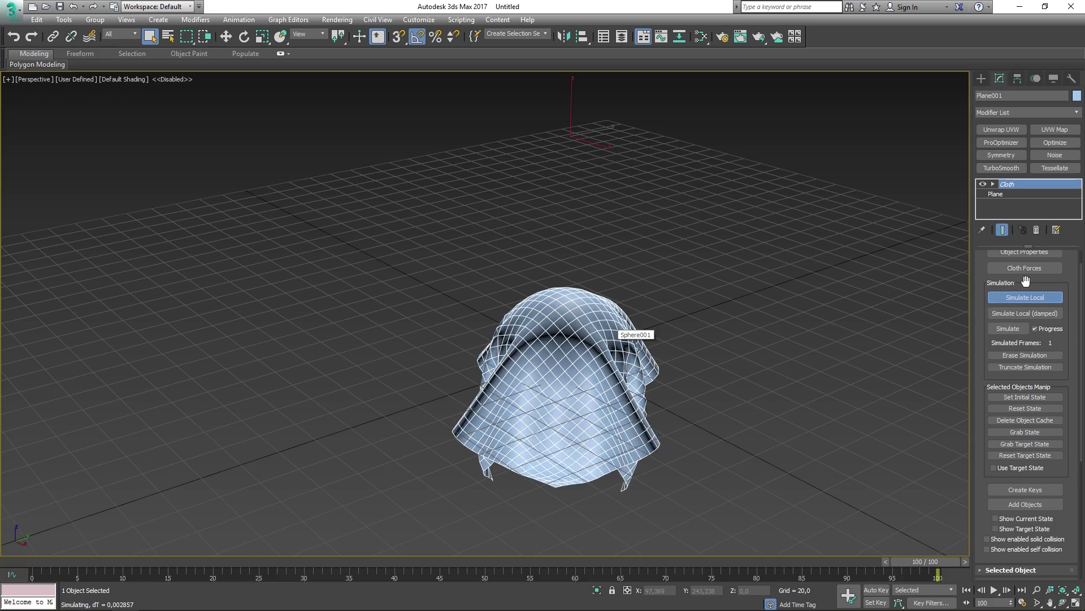
key(Escape)
click(820, 361)
alt+middle_drag(820, 360, 505, 332)
alt+middle_drag(466, 394, 602, 358)
click(602, 358)
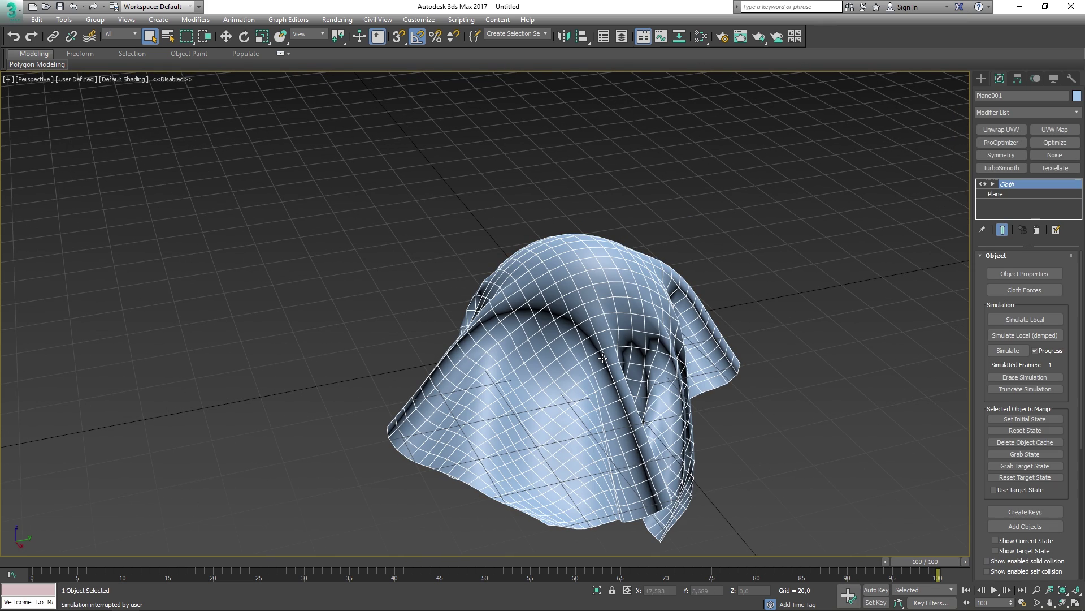
- Reset the cloth to its flat state, then start a simulation and cancel it partway
click(1026, 431)
scroll(692, 344, down, 5)
alt+middle_drag(692, 344, 724, 326)
scroll(725, 325, up, 3)
click(1013, 351)
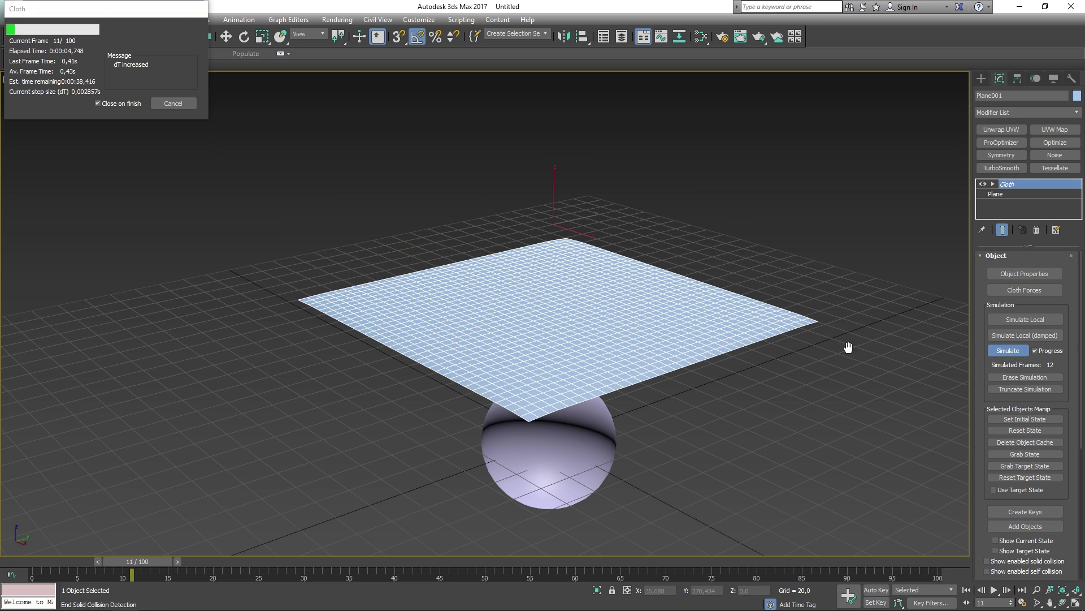
click(179, 106)
- Erase the cached simulation and rerun the cloth simulation through all 100 frames
scroll(1069, 369, down, 5)
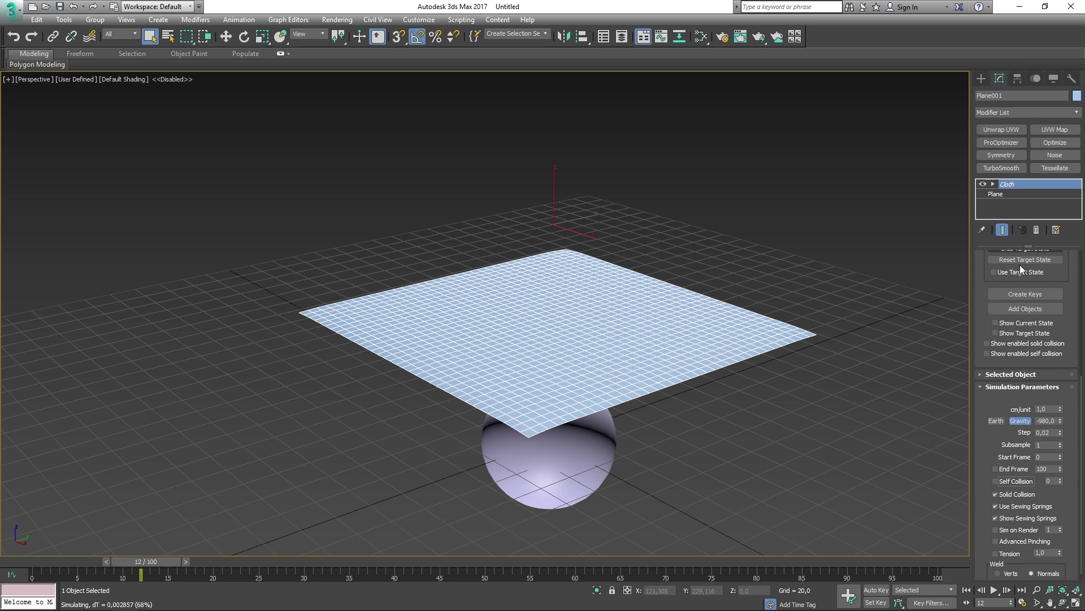
scroll(1073, 288, up, 5)
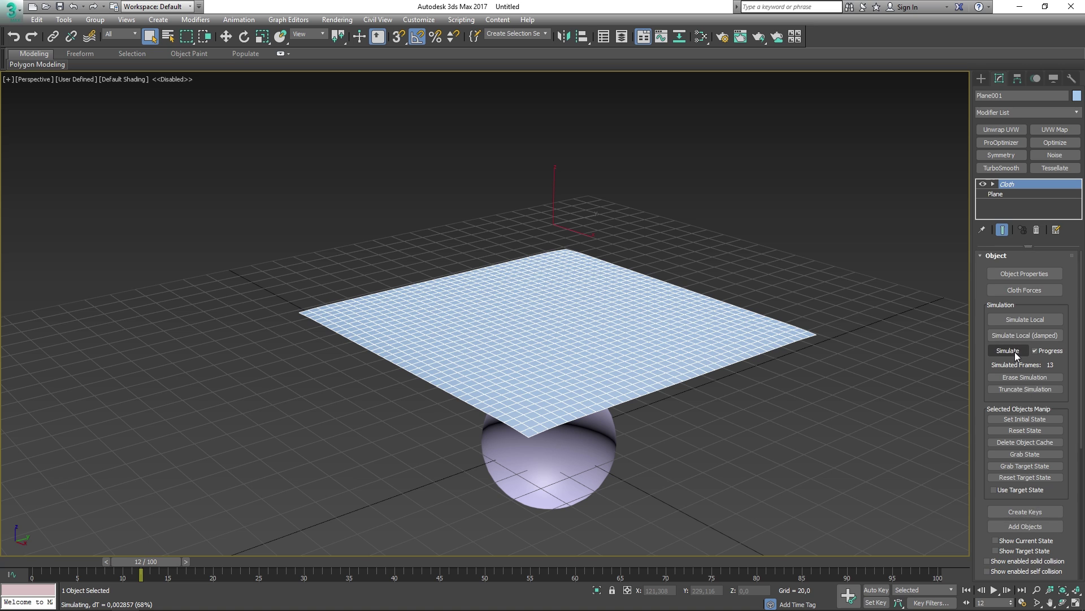
click(1025, 377)
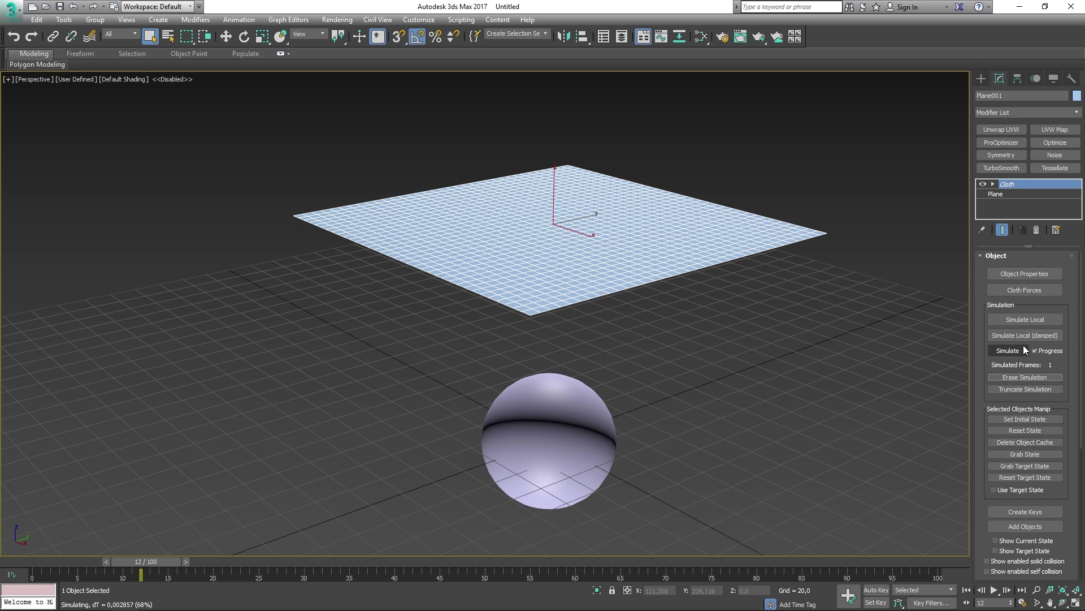
click(1023, 350)
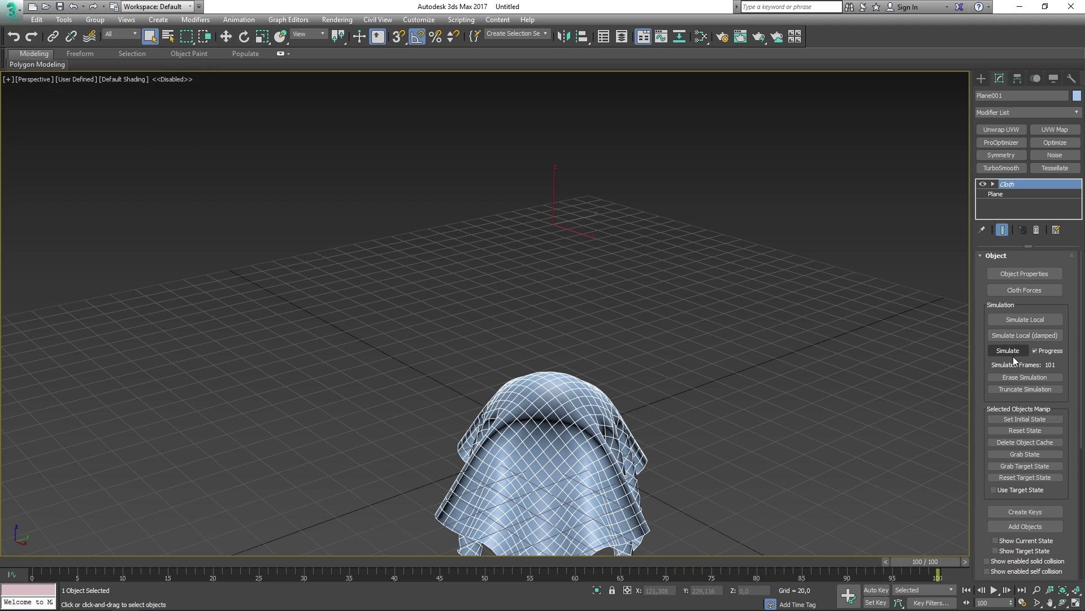
- Rewind the time slider to frame 0 and play back the cached cloth drape
middle_drag(674, 357, 691, 264)
drag(912, 560, 52, 550)
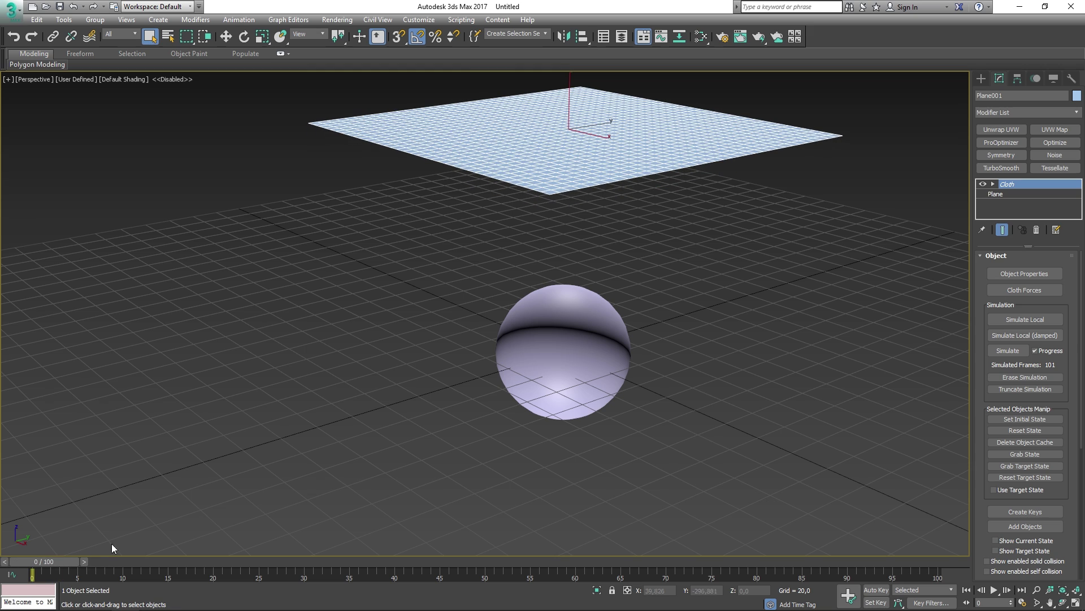
middle_drag(558, 349, 545, 371)
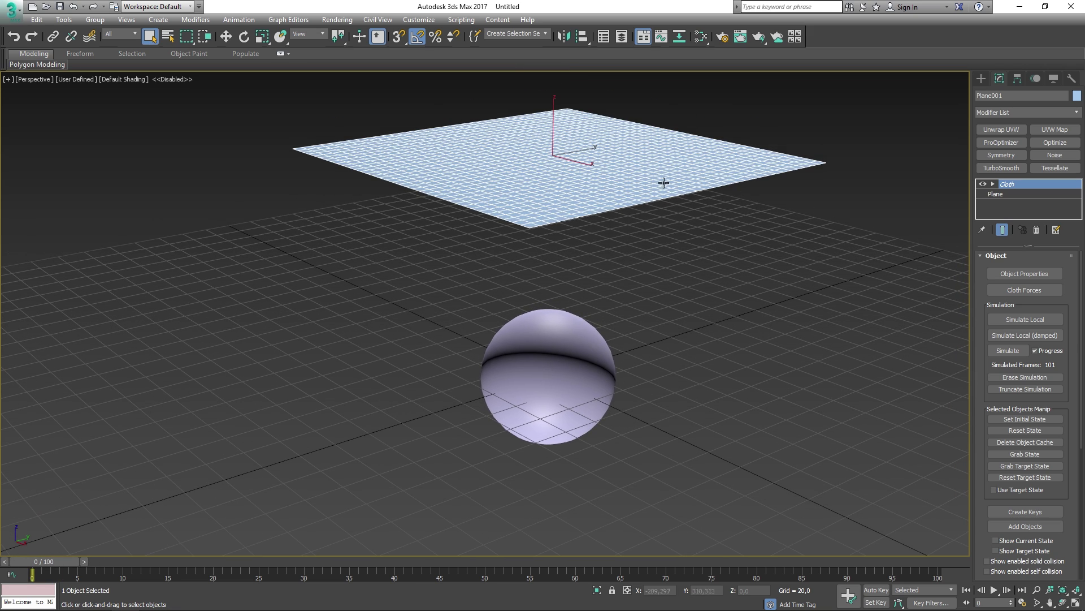
click(808, 250)
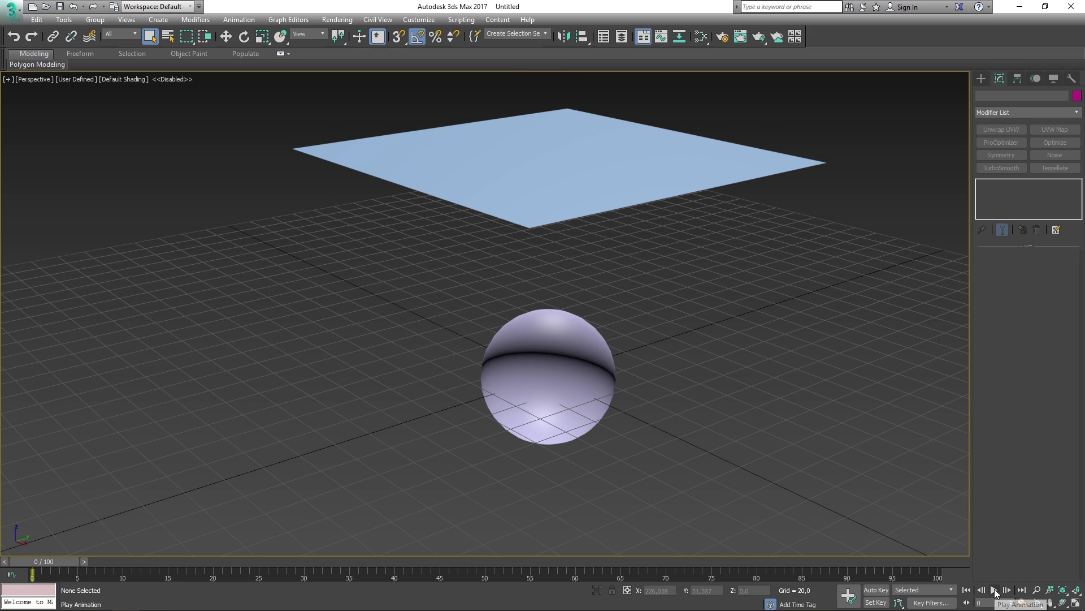
click(994, 590)
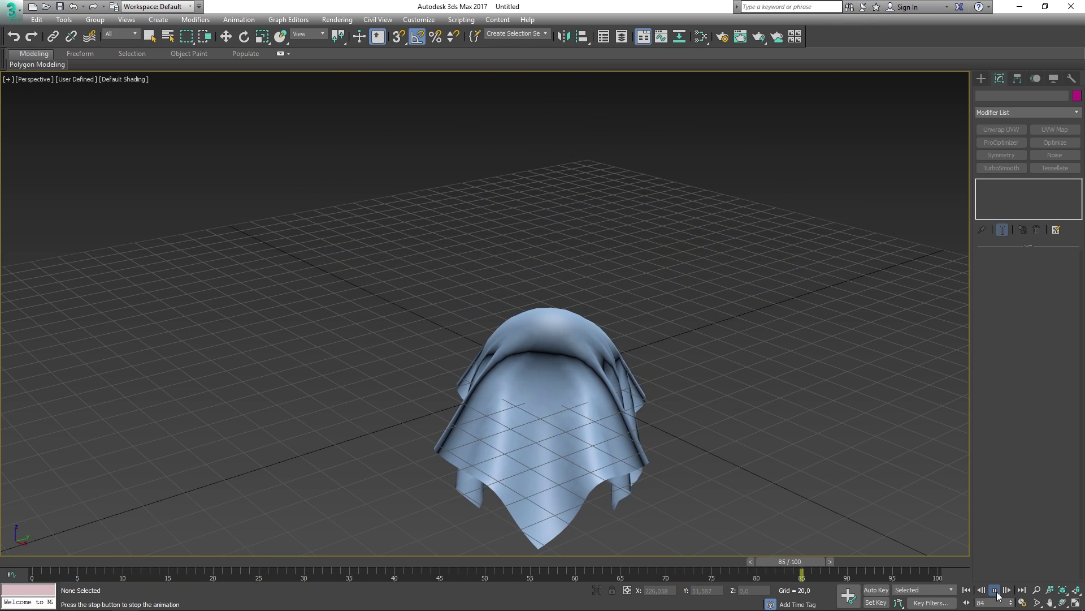
alt+middle_drag(486, 390, 840, 470)
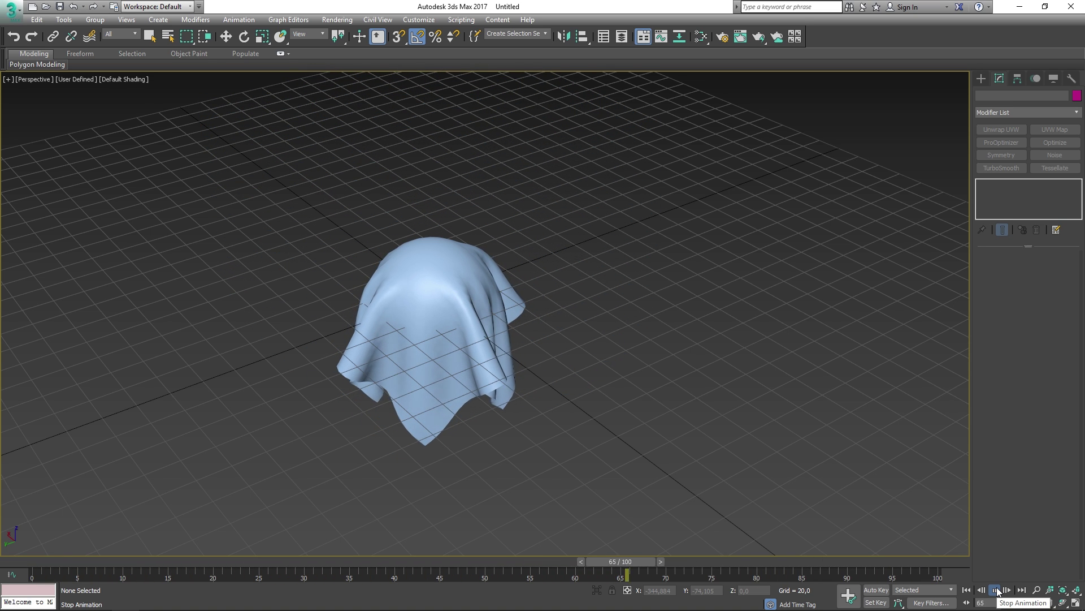
- Stop playback and add a TurboSmooth modifier to the cloth, raising Iterations to 3
click(996, 590)
middle_drag(616, 288, 715, 328)
click(565, 373)
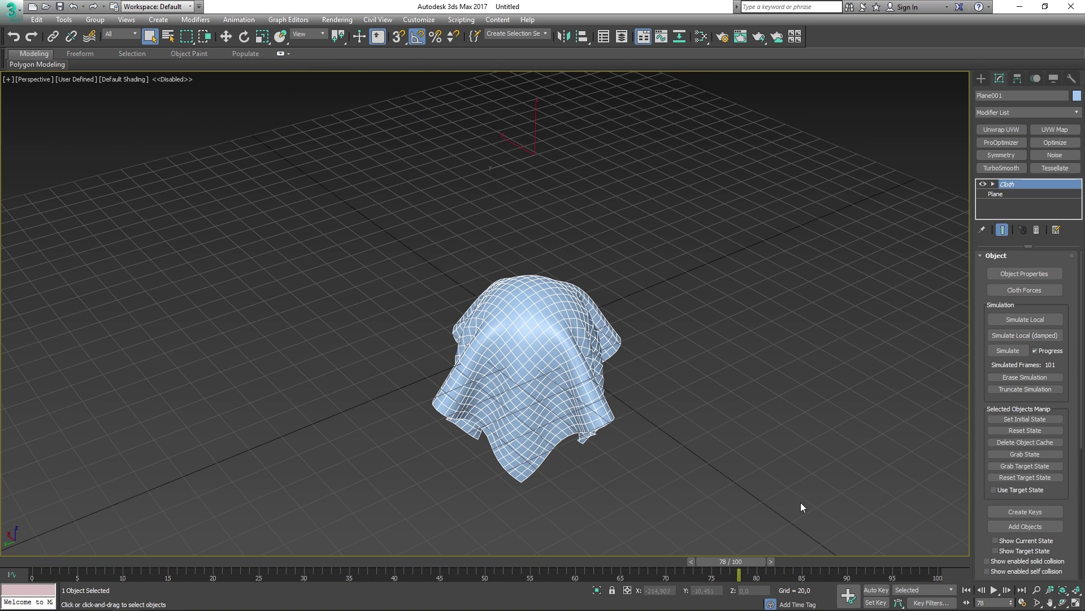
click(1005, 169)
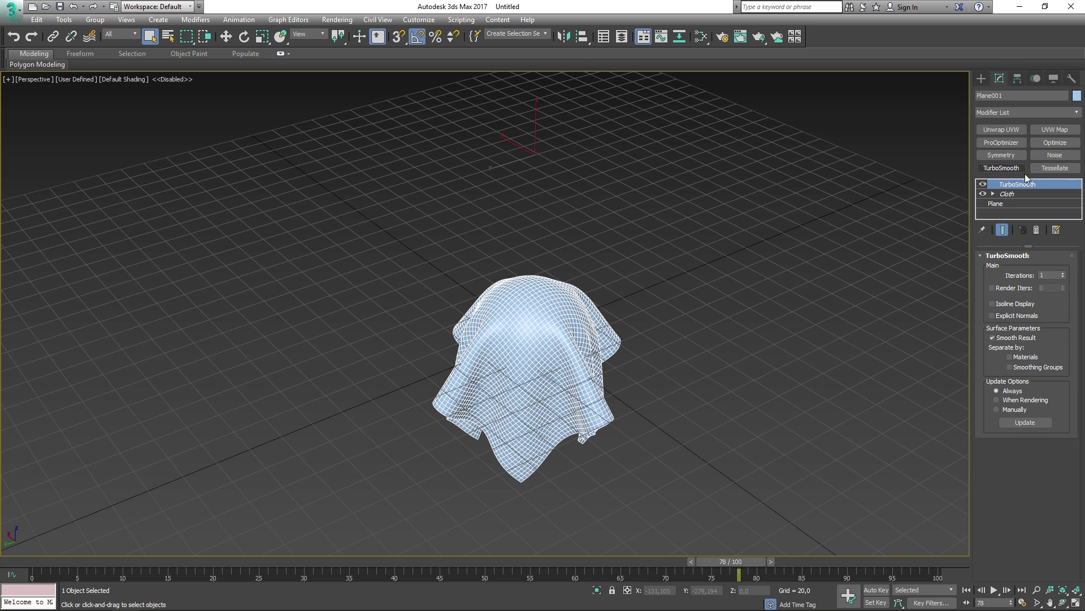
click(1062, 273)
click(1062, 273)
click(843, 288)
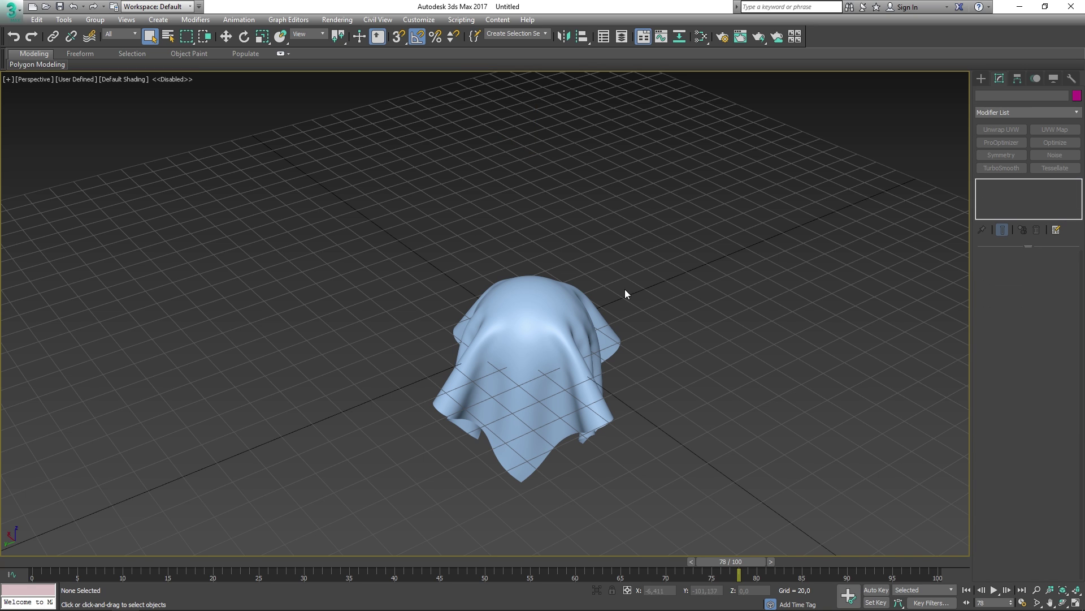
- Move back to an earlier frame and hide the viewport grid
drag(751, 571, 492, 547)
click(585, 346)
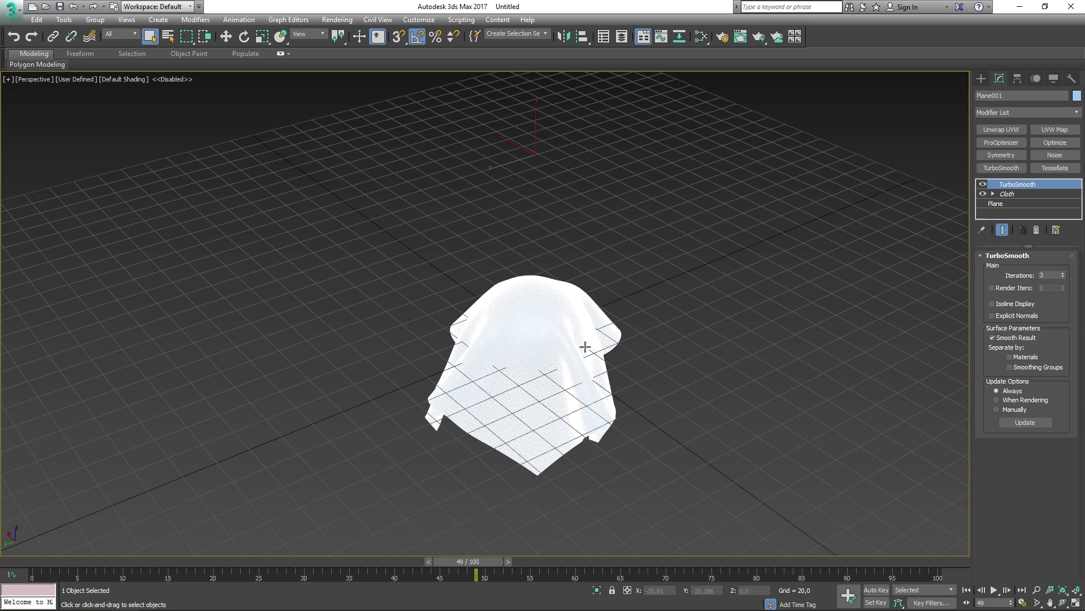
click(960, 207)
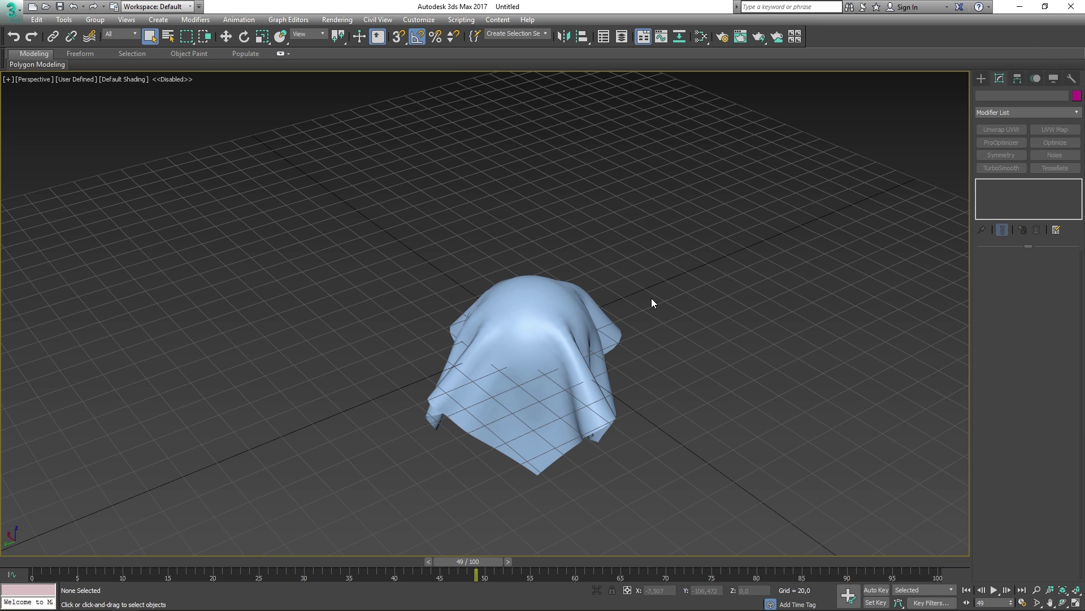
key(g)
- Adjust the cloth's TurboSmooth Iterations, comparing the shaded result after each change
click(616, 298)
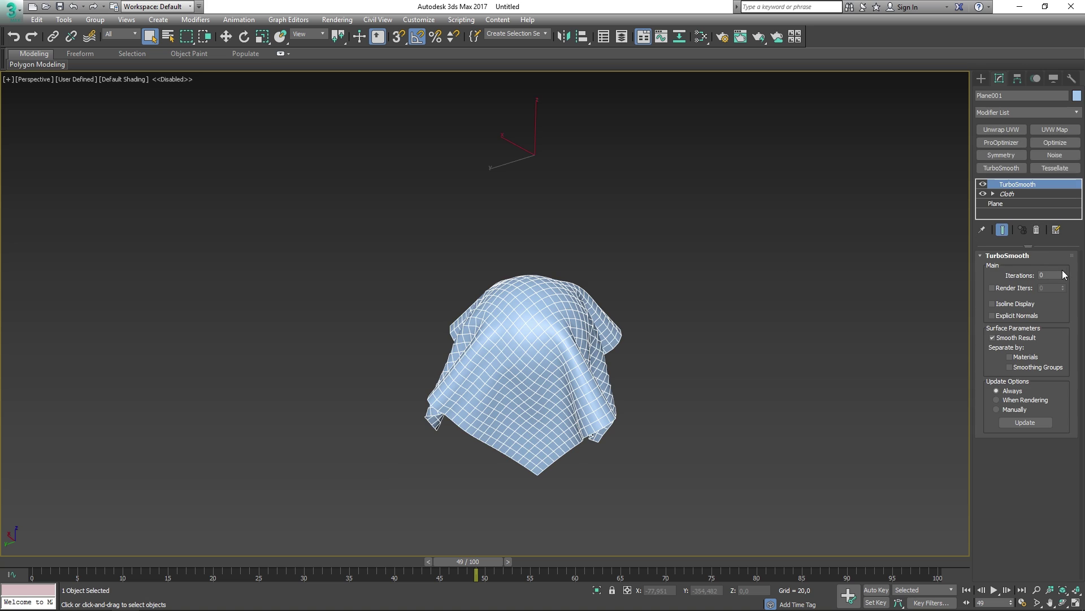
click(1063, 273)
click(1063, 273)
click(807, 296)
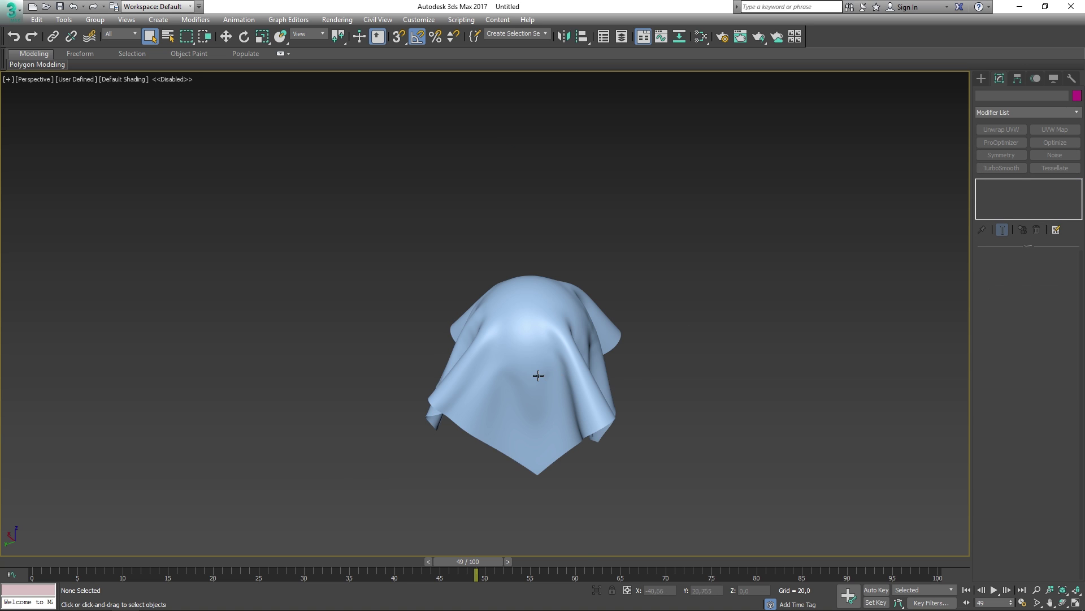
scroll(536, 376, up, 5)
click(651, 322)
scroll(780, 305, down, 6)
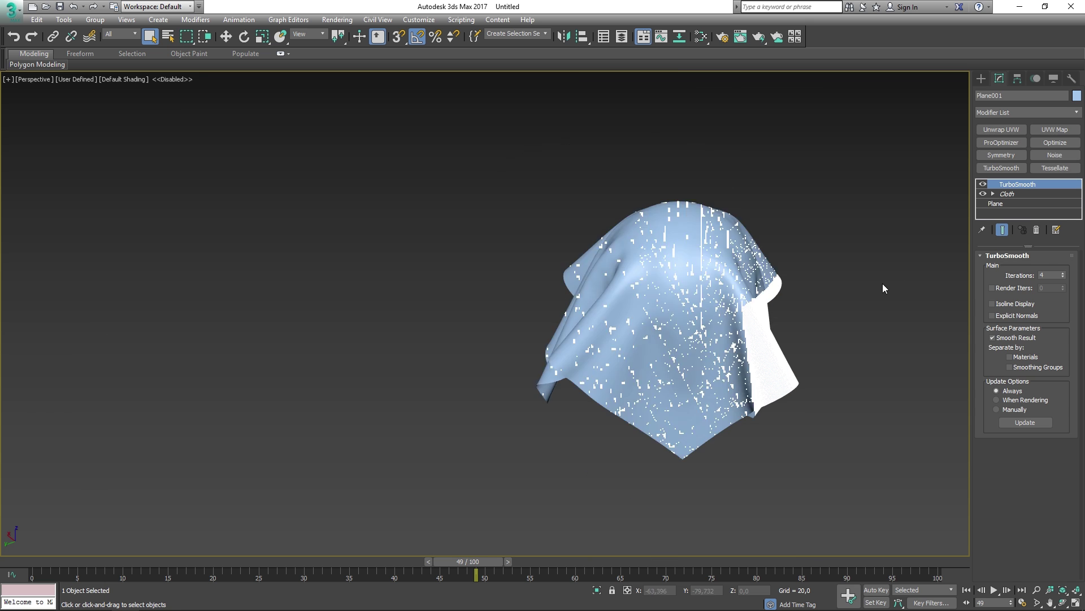
click(884, 287)
click(733, 267)
click(1064, 277)
click(1063, 277)
- Settle TurboSmooth Iterations at 4 and check the smoothed drape at frame 49
click(1063, 277)
click(812, 277)
click(769, 294)
click(1063, 277)
click(833, 265)
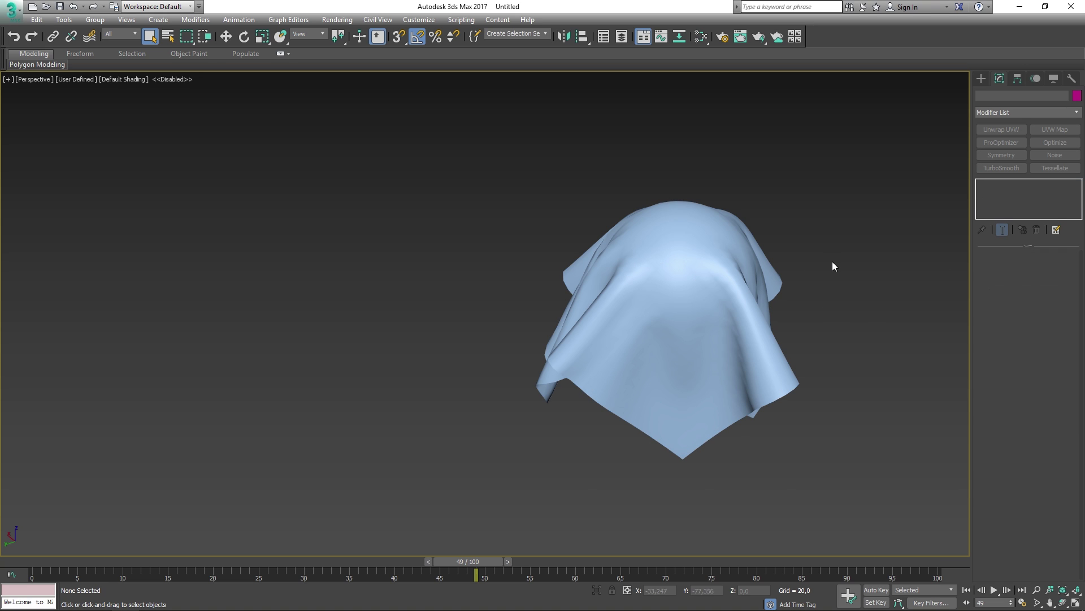
click(744, 257)
click(739, 328)
scroll(756, 337, up, 6)
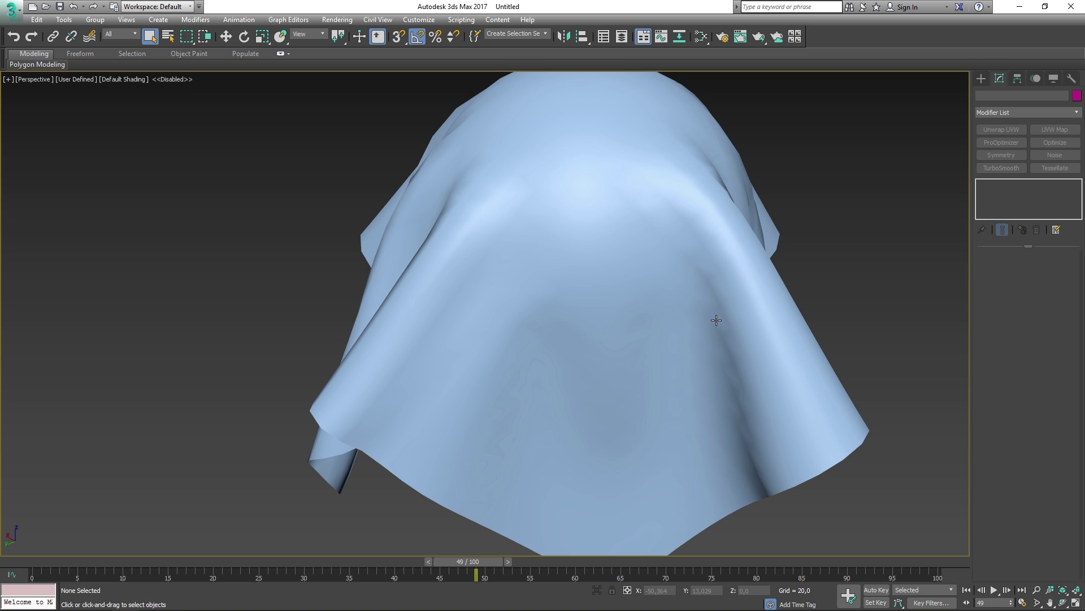
click(716, 320)
click(1063, 273)
click(1063, 273)
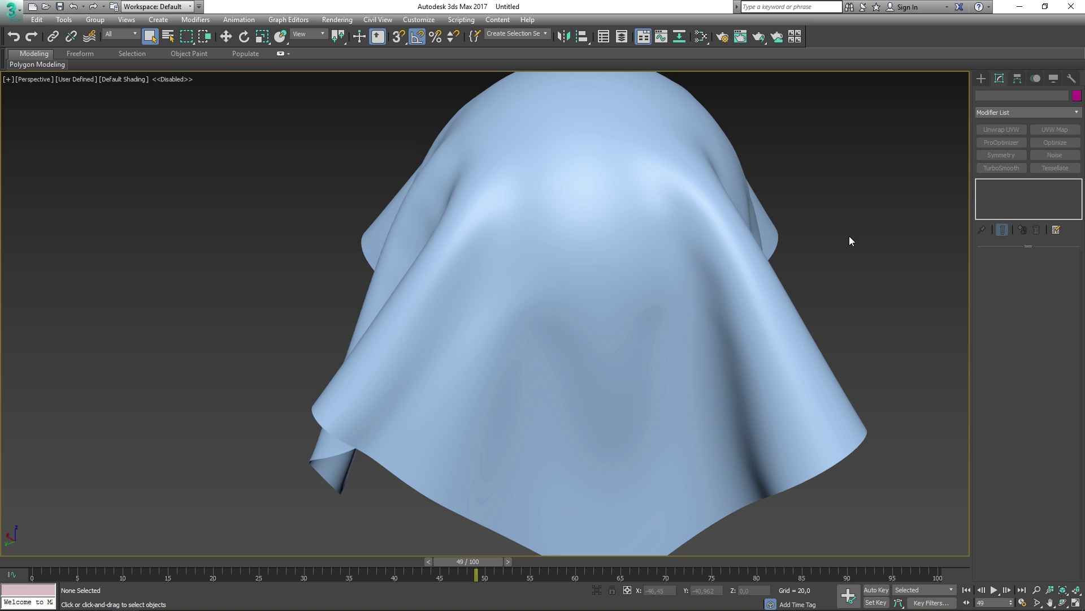
click(715, 272)
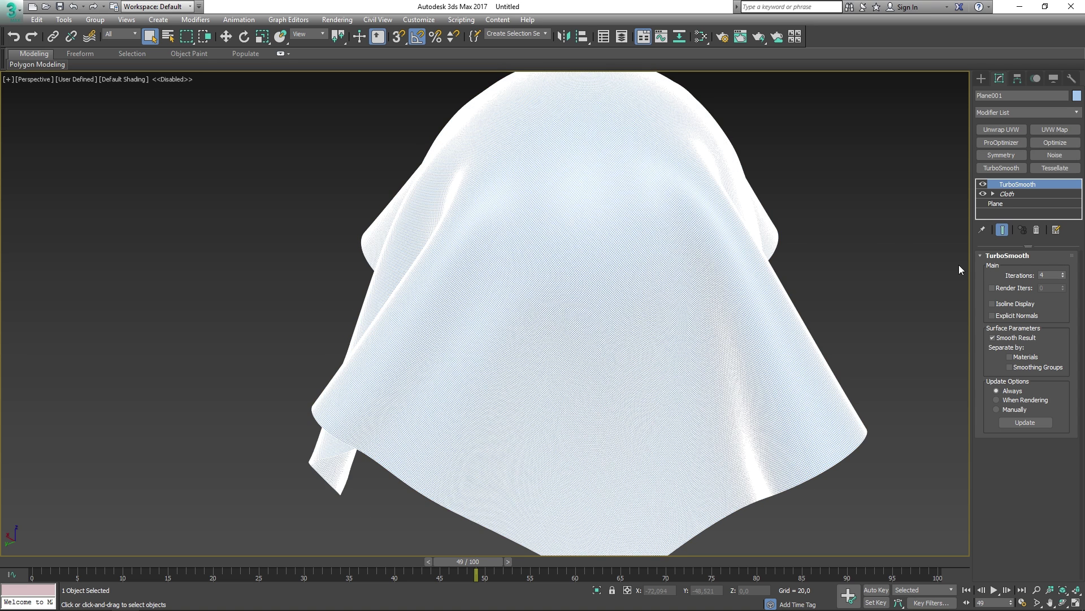
click(820, 348)
scroll(797, 250, down, 5)
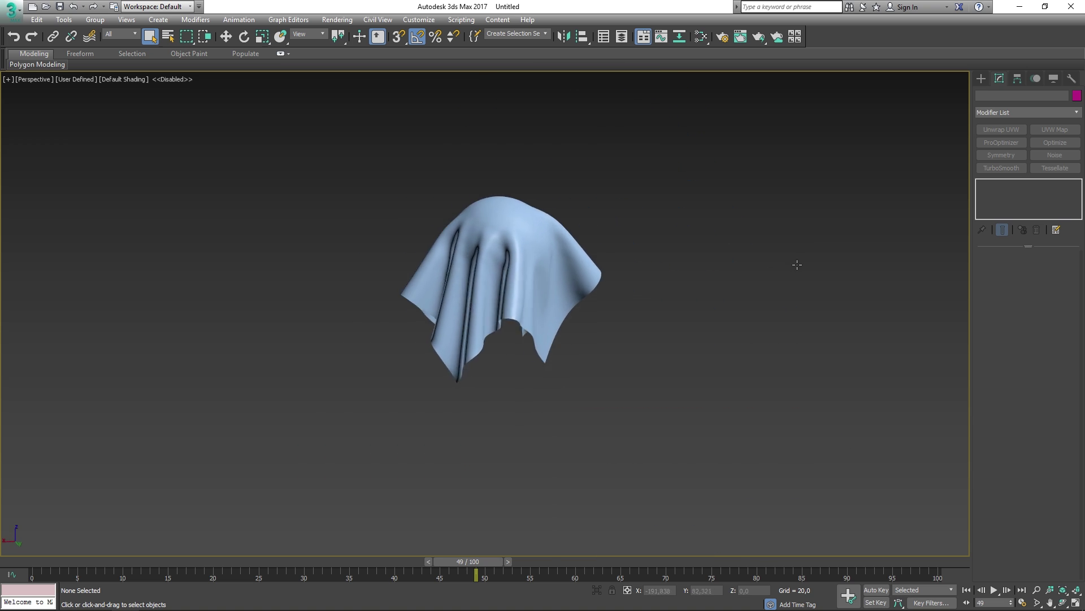